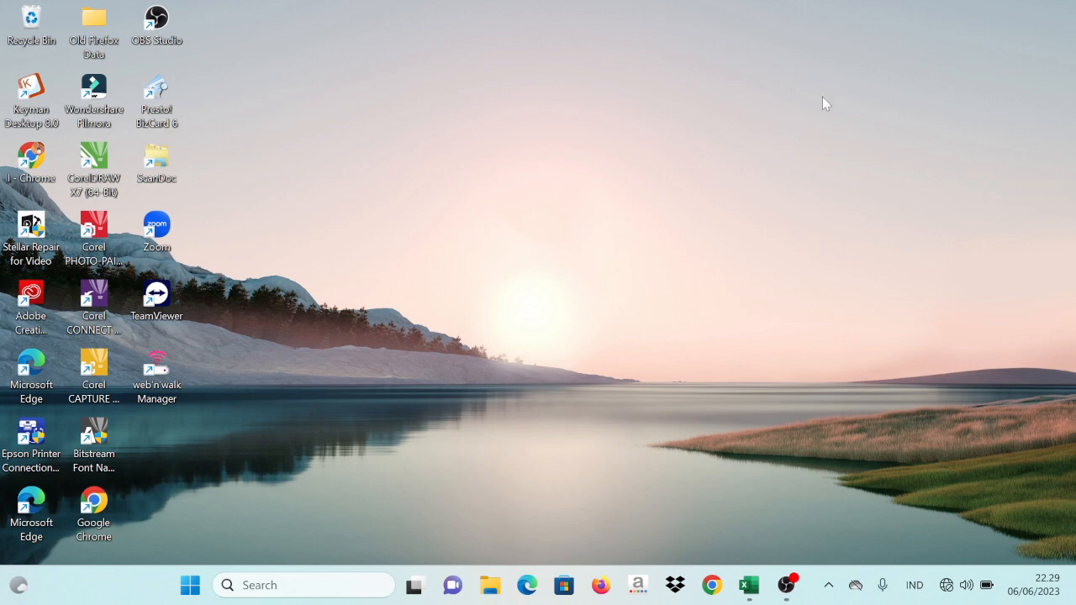
- Switch to the draft SKP 2023 workbook in Excel and review the MATRIK PERAN HASIL, SKP Kuantitatif, Lampiran SKP and Rencana Aksi sheets
mouse_move(749, 585)
click(750, 592)
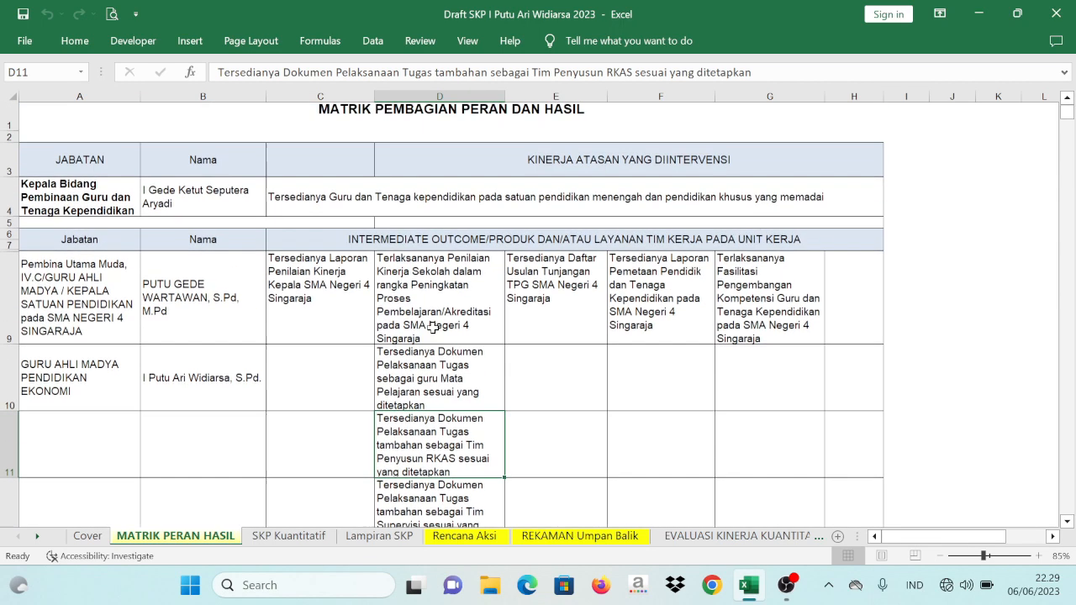
scroll(431, 328, down, 2)
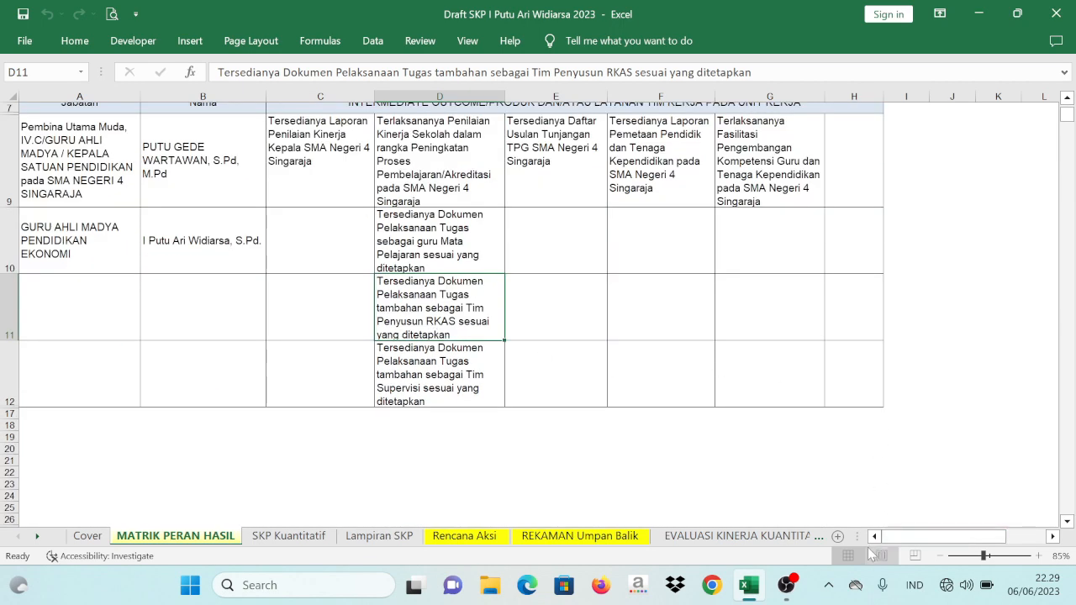
scroll(437, 253, up, 2)
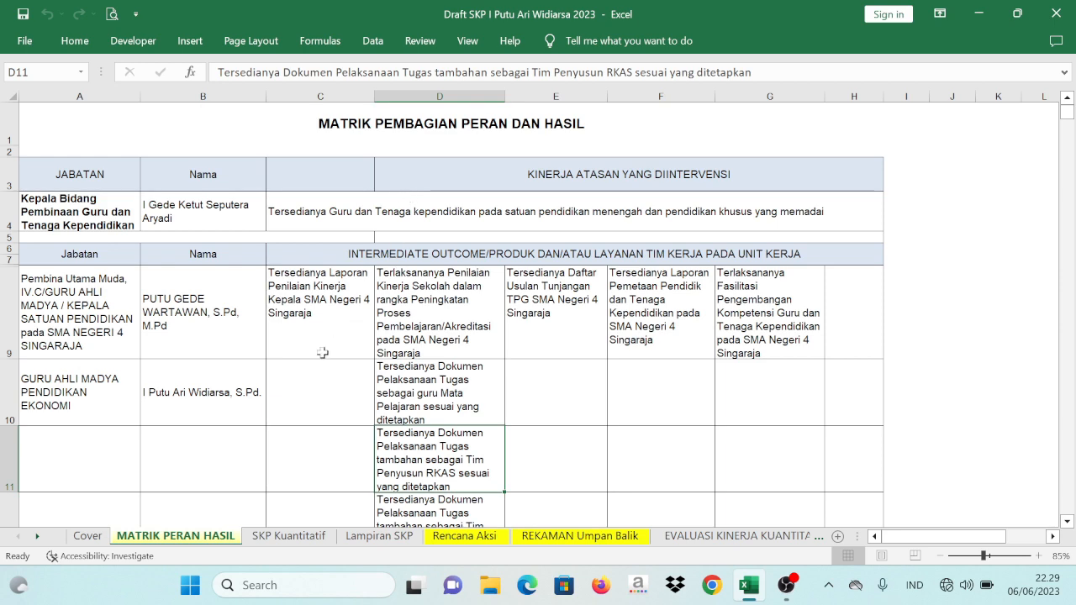
click(278, 537)
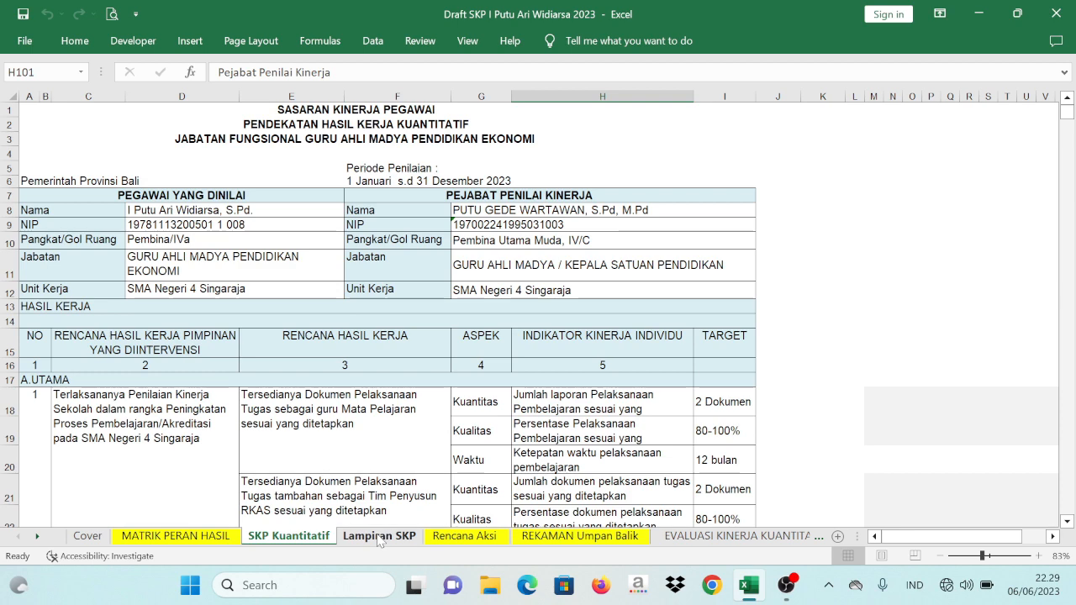
click(378, 538)
click(463, 538)
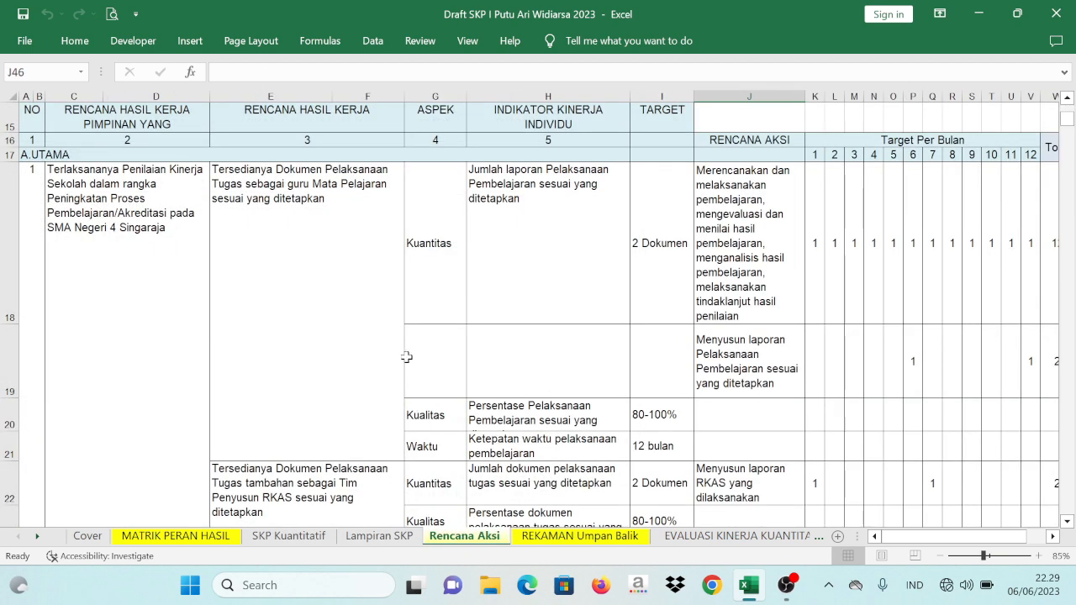
scroll(580, 214, up, 1)
scroll(593, 219, down, 1)
- Open the REKAMAN Umpan Balik sheet and examine its heading, period line and HASIL KERJA table
click(575, 537)
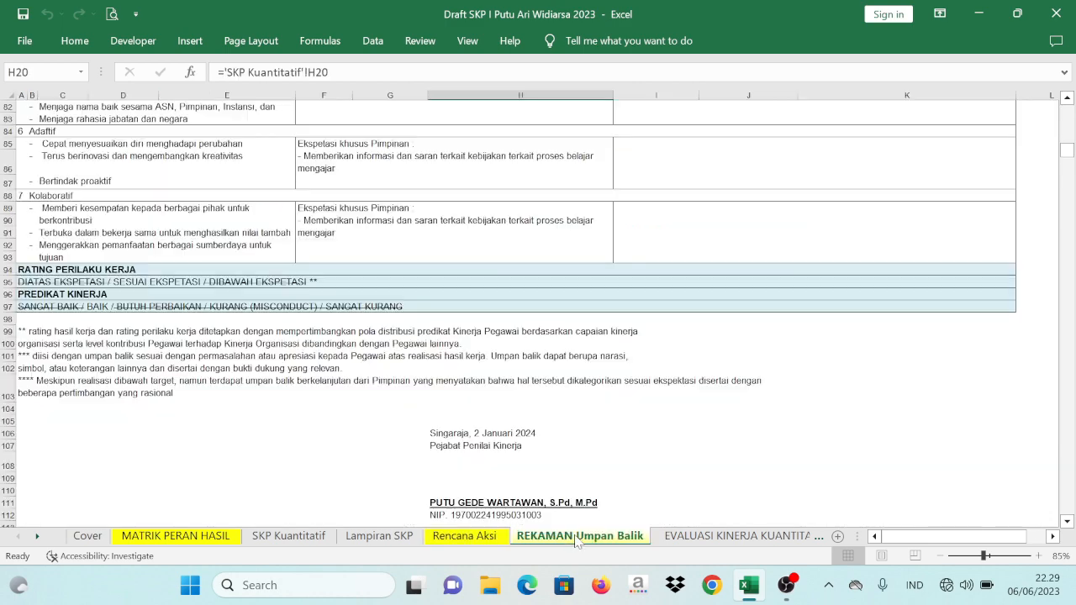
scroll(598, 283, up, 12)
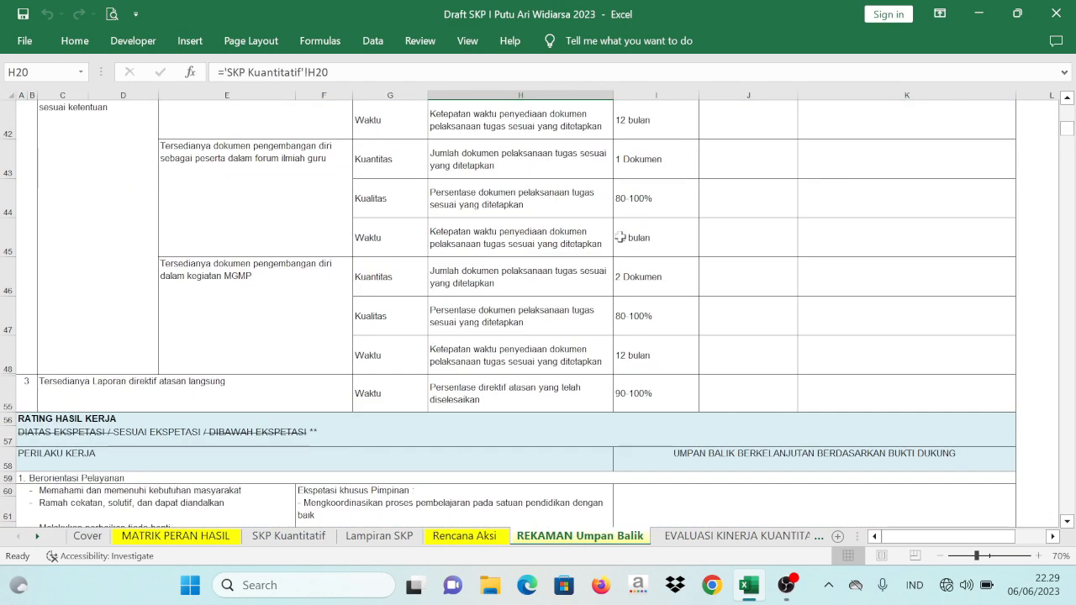
scroll(675, 200, up, 10)
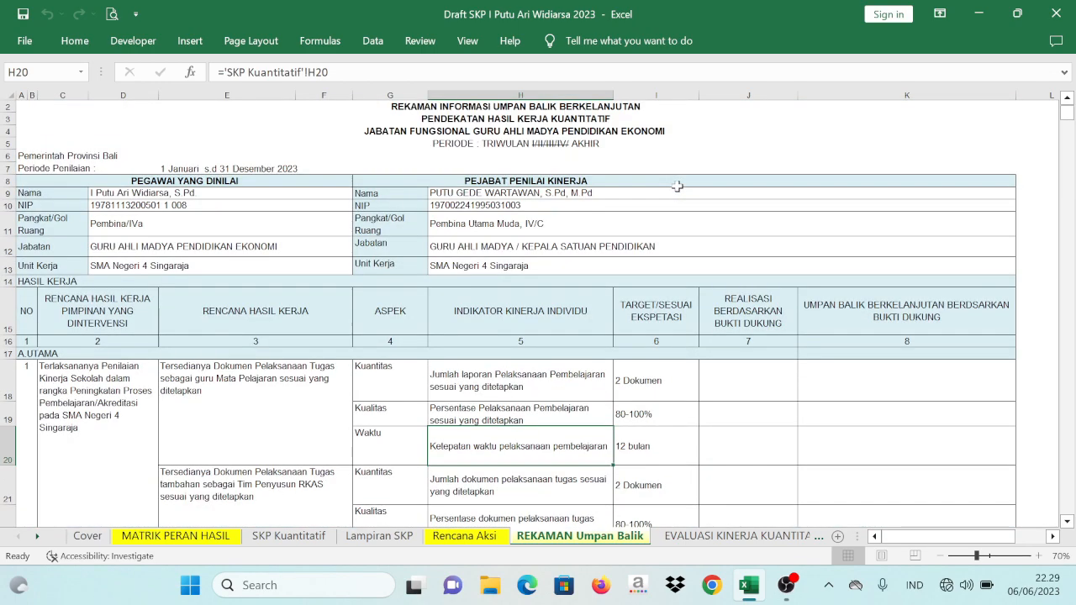
scroll(678, 186, up, 1)
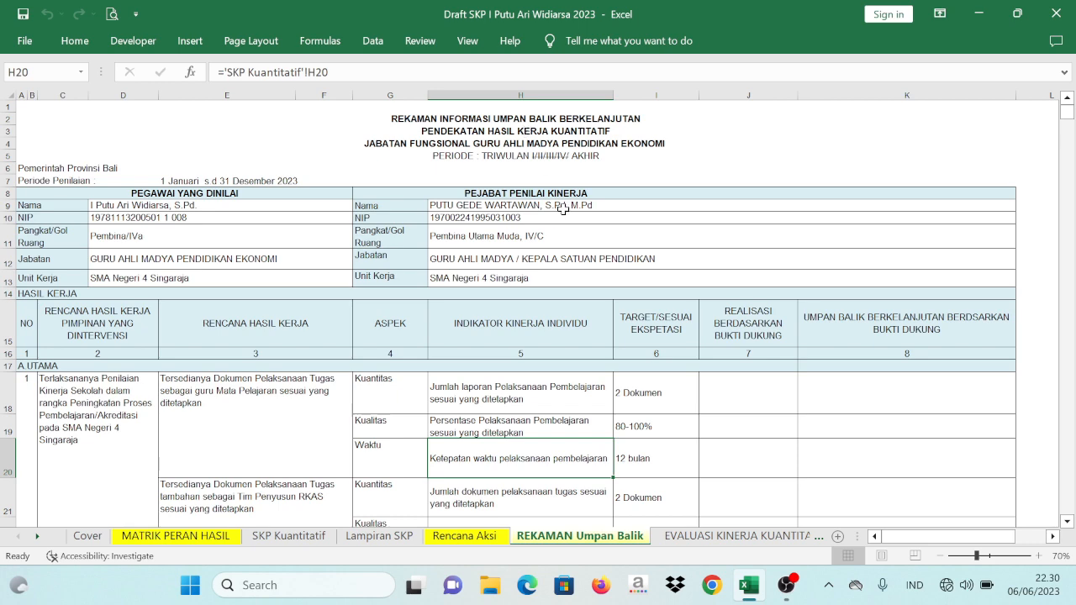
scroll(562, 195, up, 1)
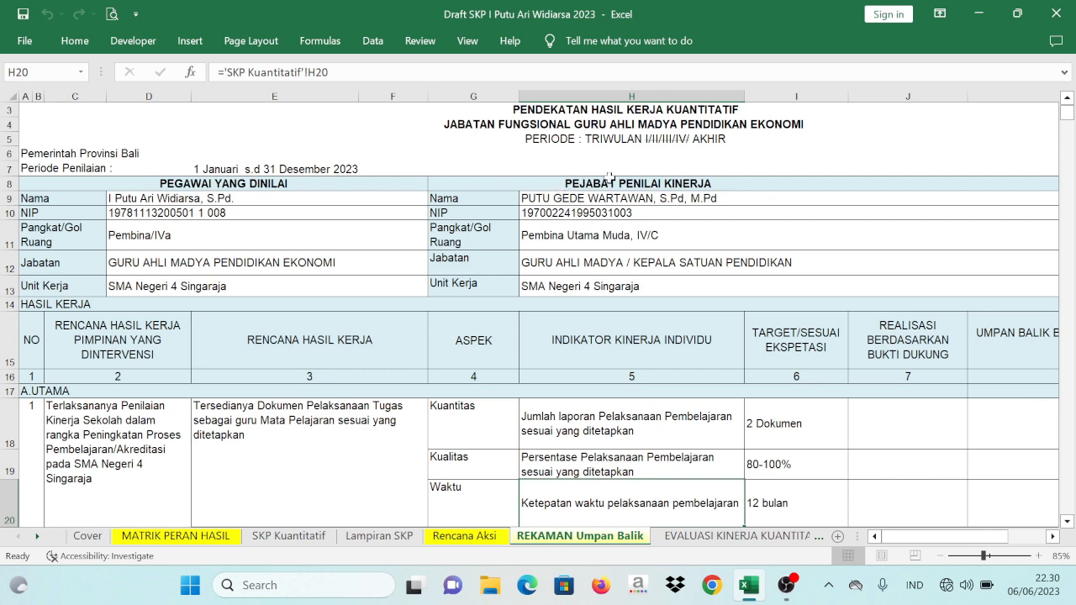
scroll(612, 180, down, 1)
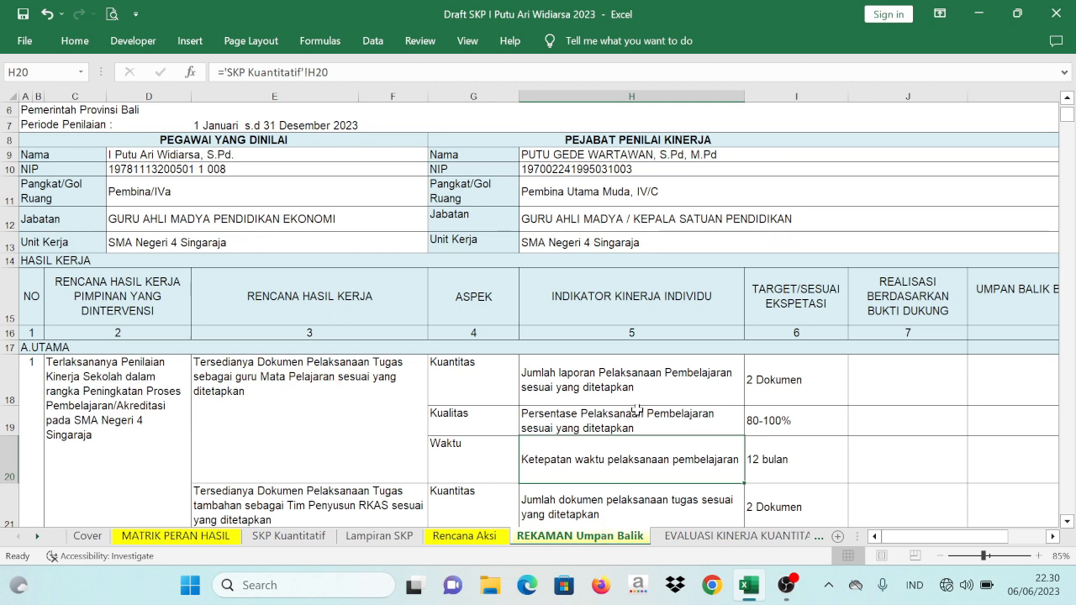
ctrl+scroll(637, 402, down, 1)
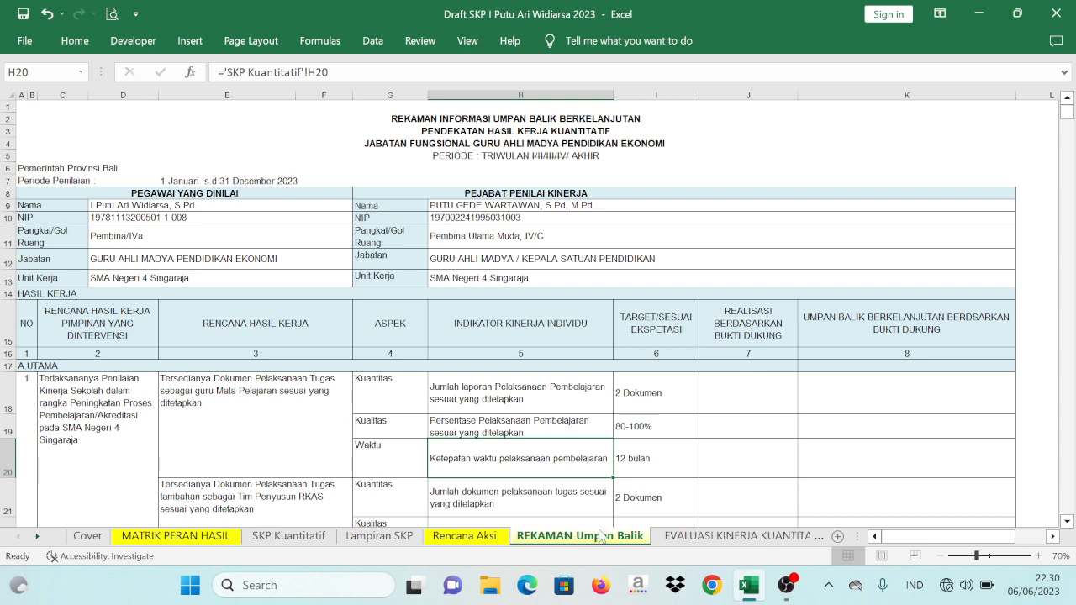
- Create a copy of the REKAMAN Umpan Balik sheet, placed before the original in the same workbook
right_click(591, 541)
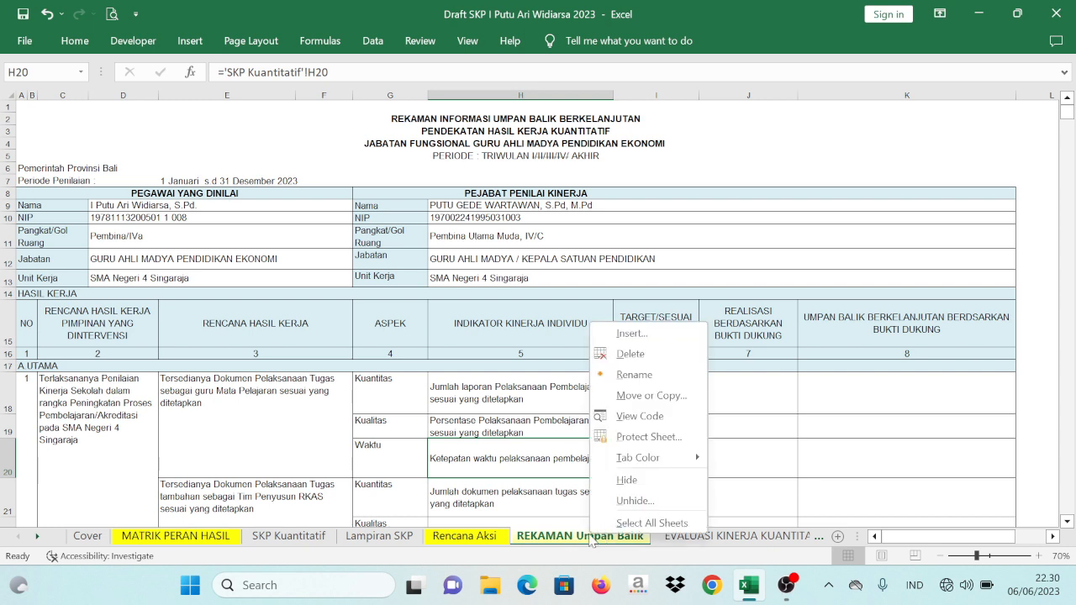
click(650, 396)
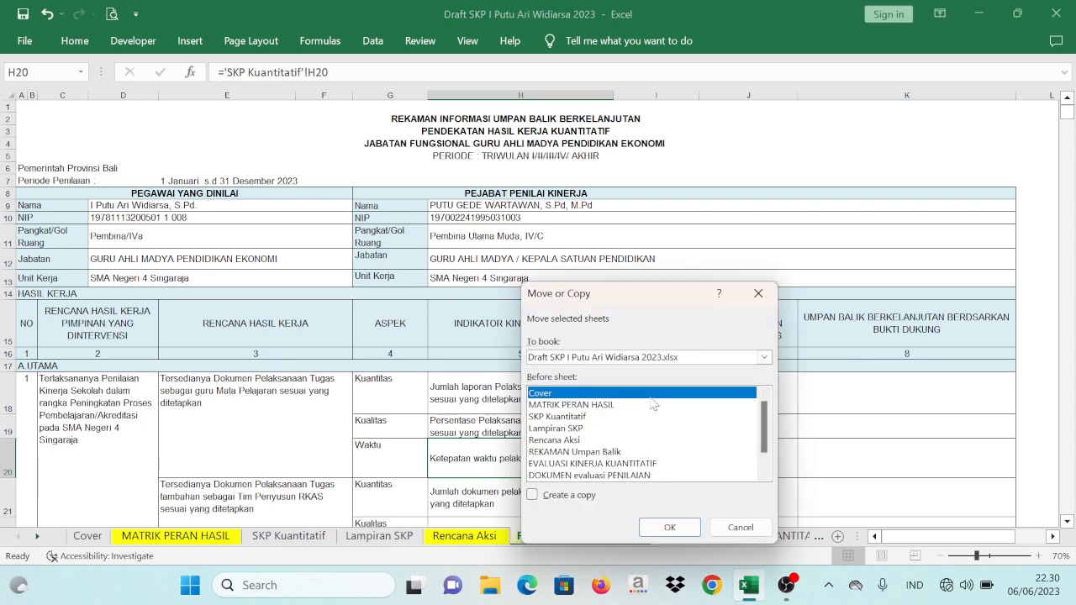
click(553, 452)
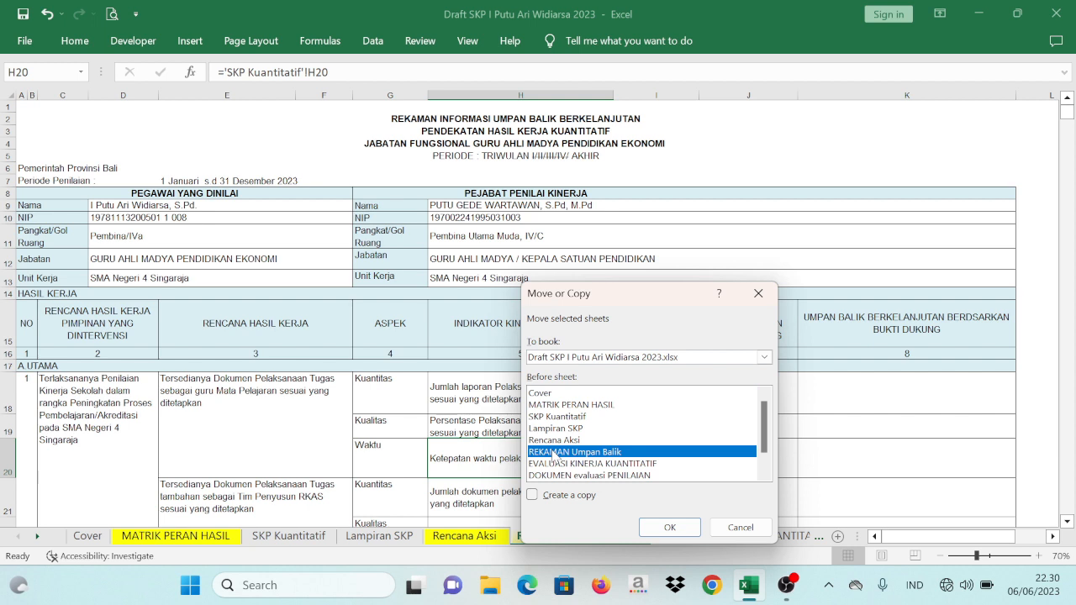
click(532, 496)
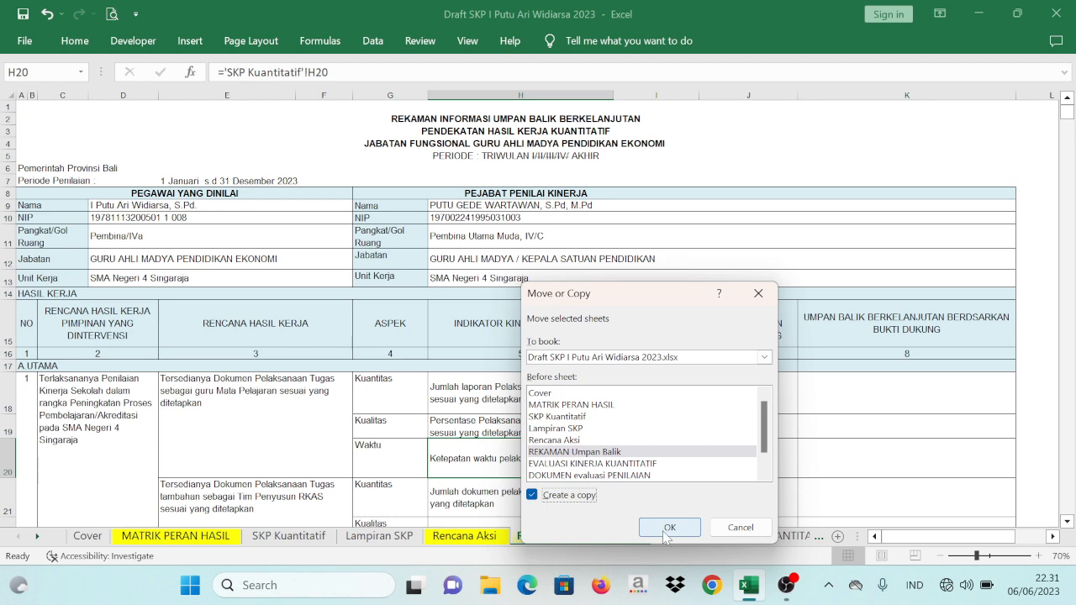
click(670, 527)
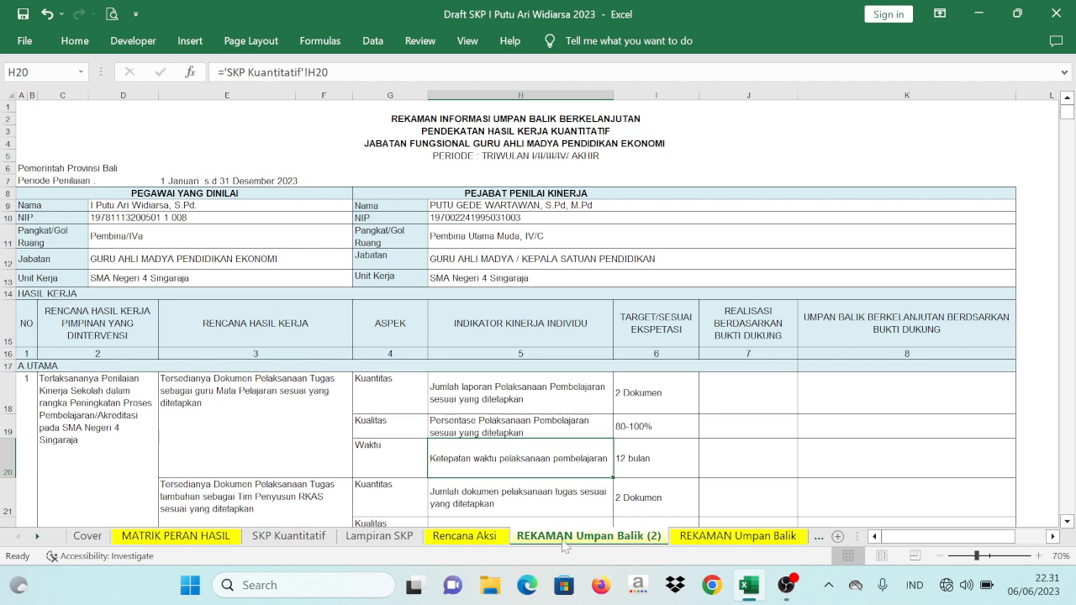
- Rename the copied sheet as REKAMAN Umpan Balik TW 1
right_click(618, 542)
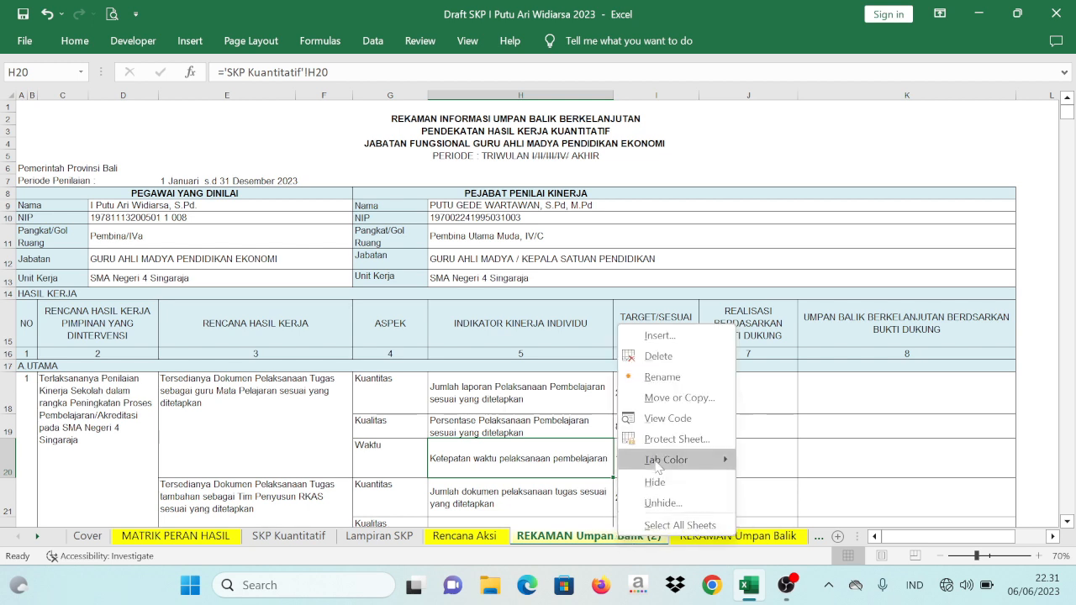
click(662, 377)
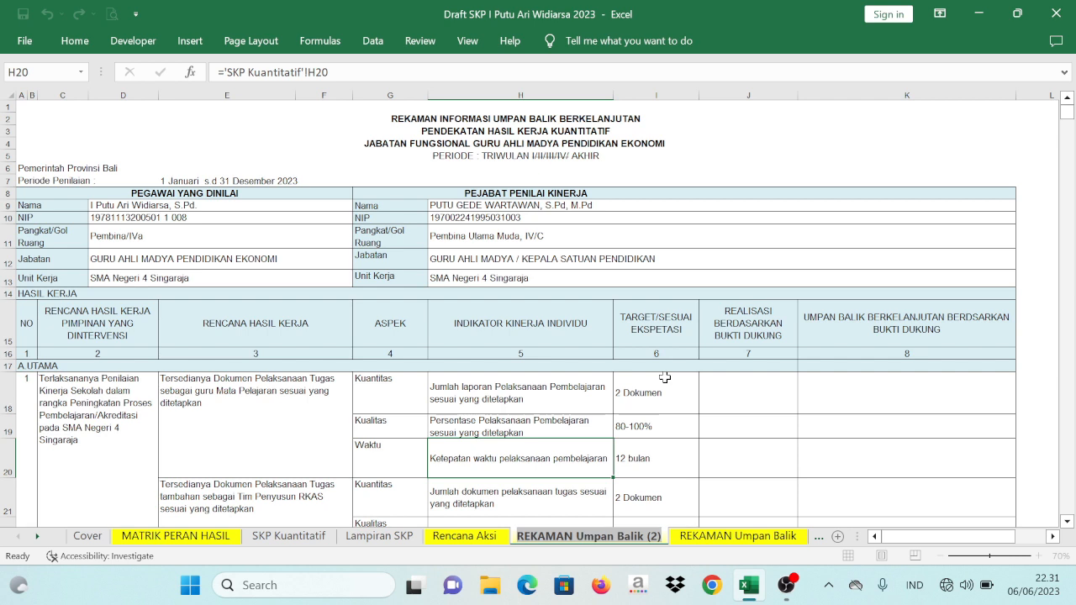
key(End)
key(shift+Left)
key(shift+Left)
key(shift+Left)
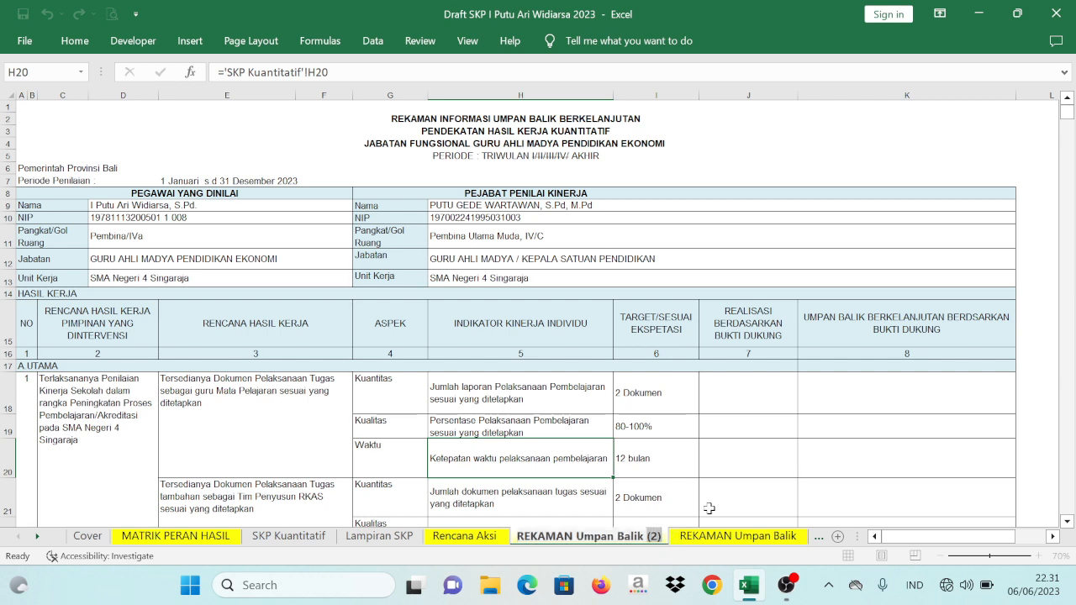
text(T)
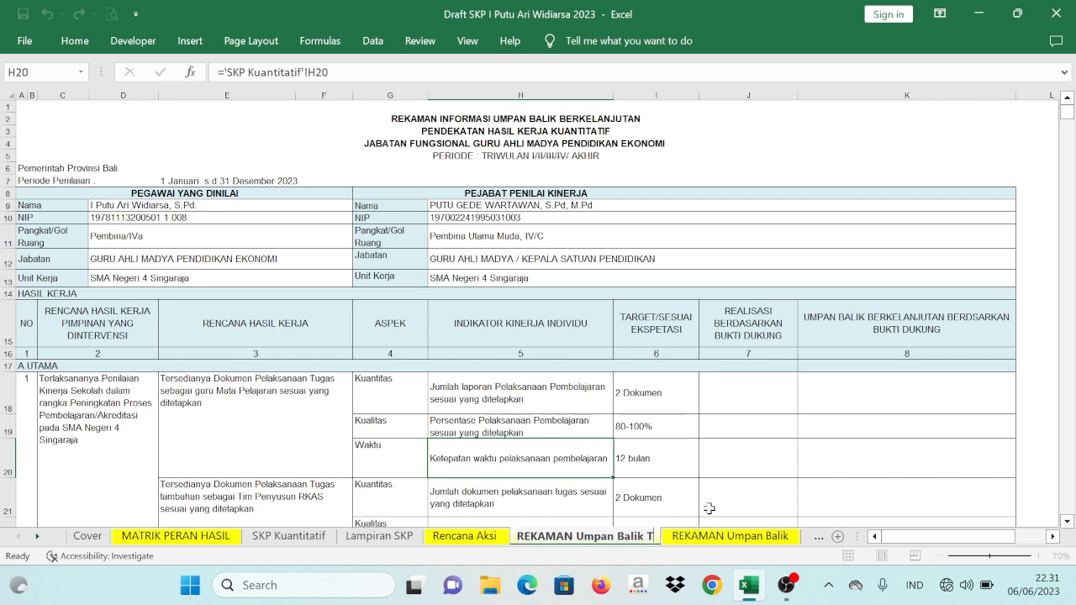
text(W 1)
key(Return)
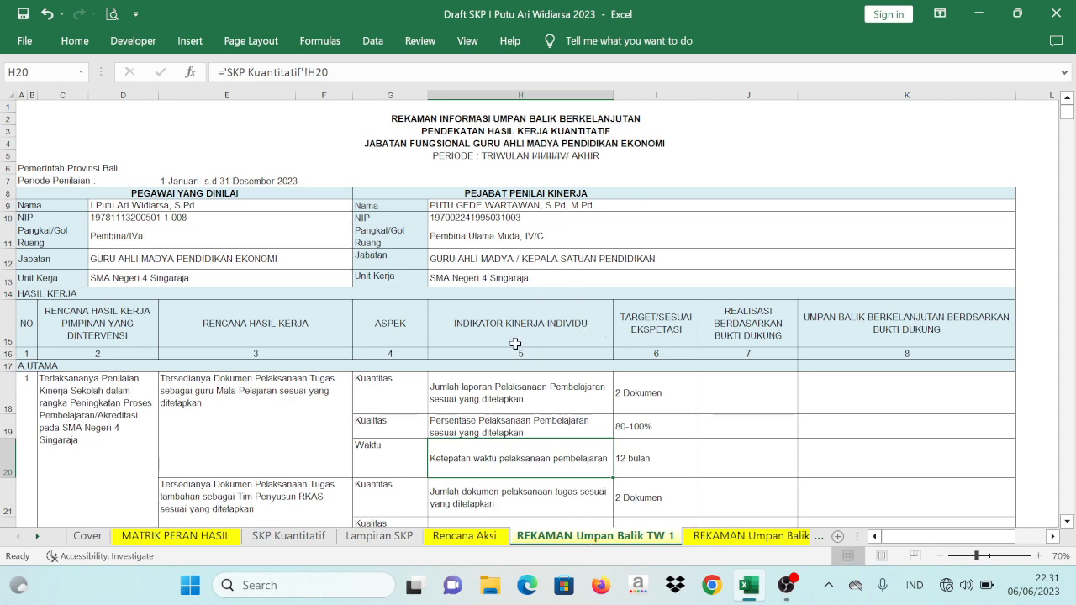
- Remove the strikethrough from "I/II/III/IV/" in the PERIODE : TRIWULAN line in cell A5
scroll(515, 337, up, 2)
scroll(521, 332, up, 3)
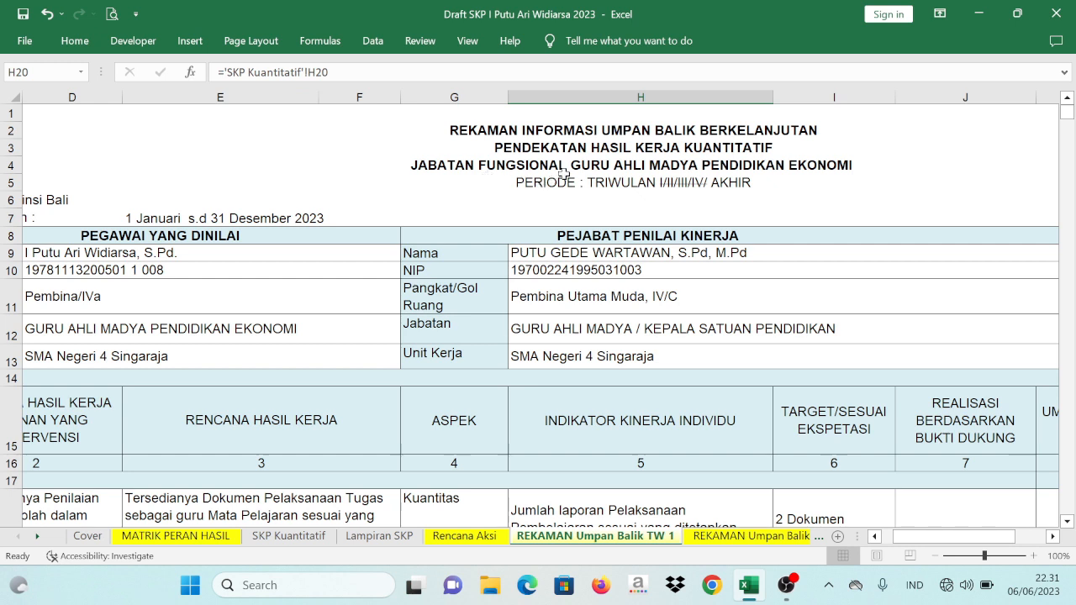
click(501, 187)
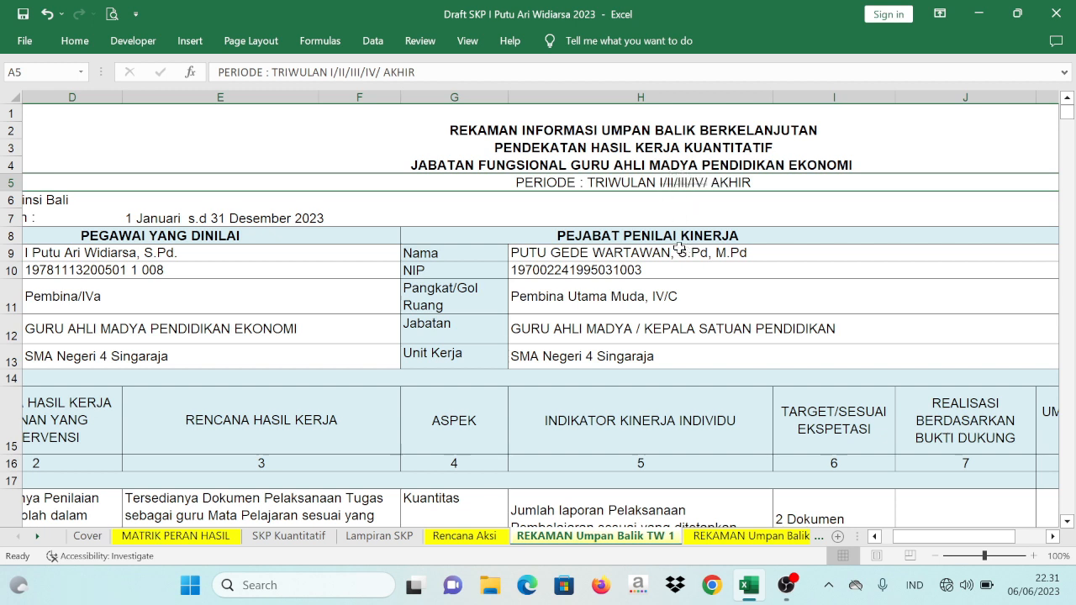
click(618, 218)
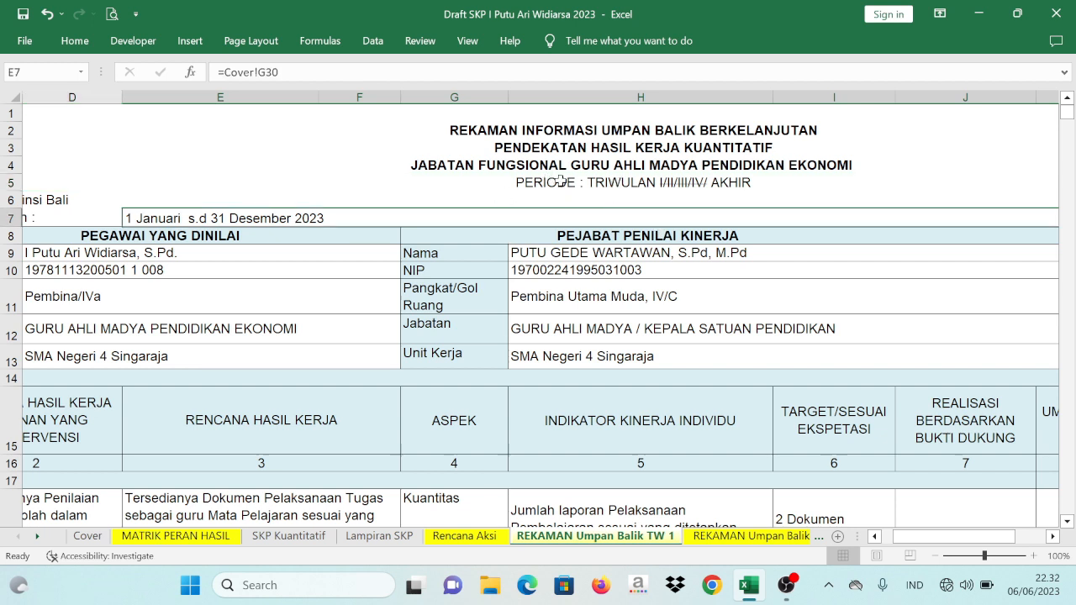
click(589, 184)
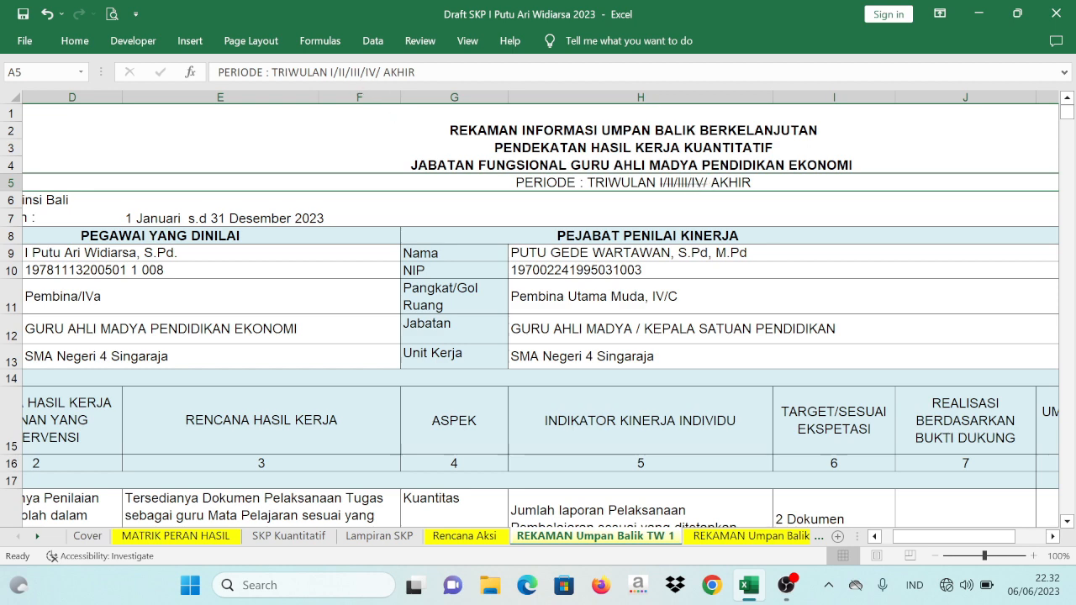
drag(330, 72, 384, 72)
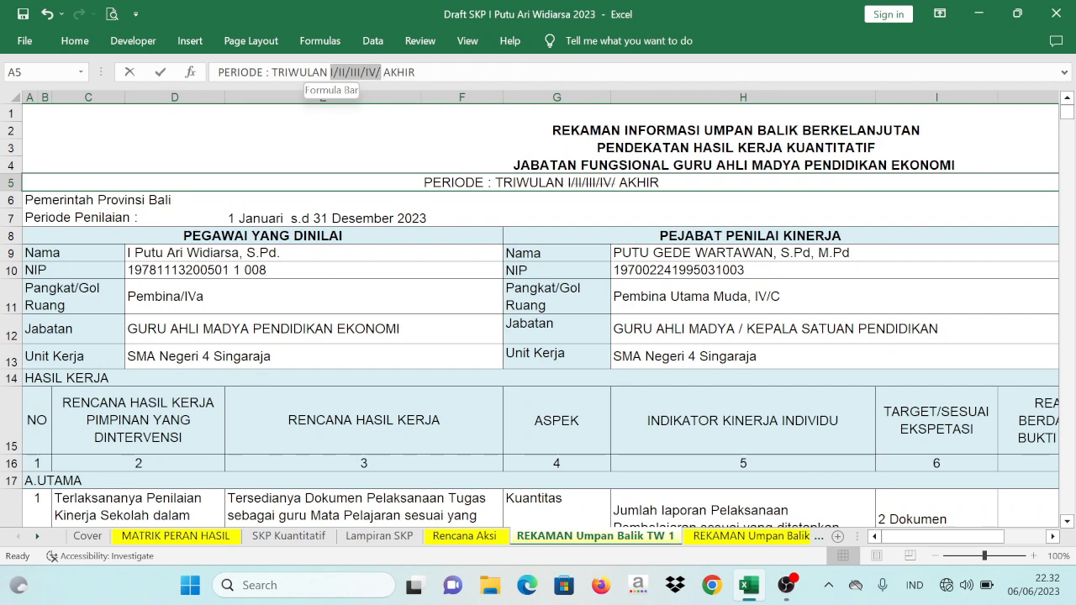
right_click(378, 74)
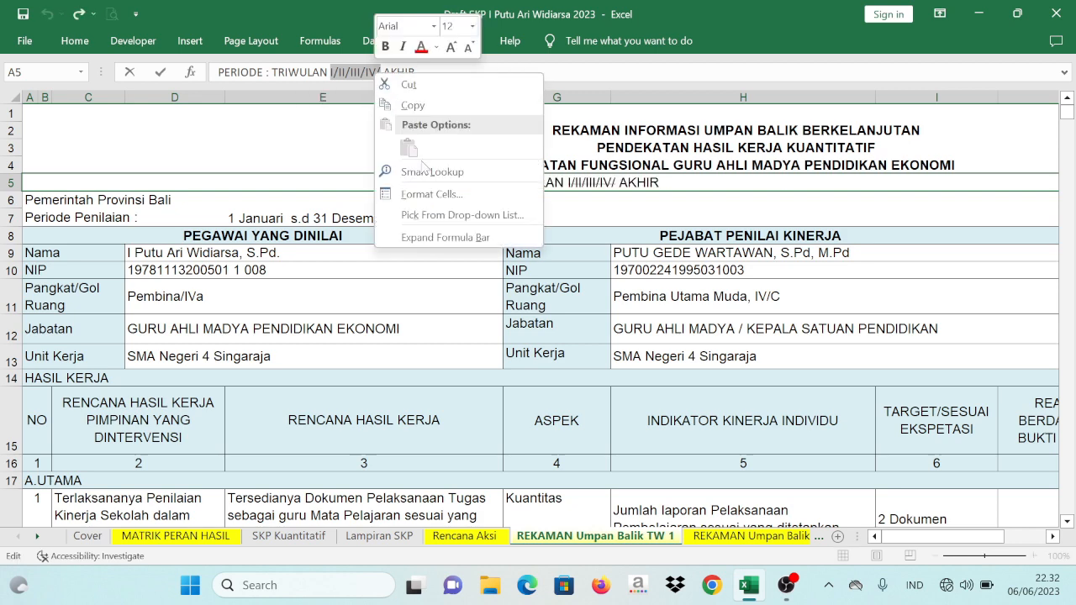
click(436, 196)
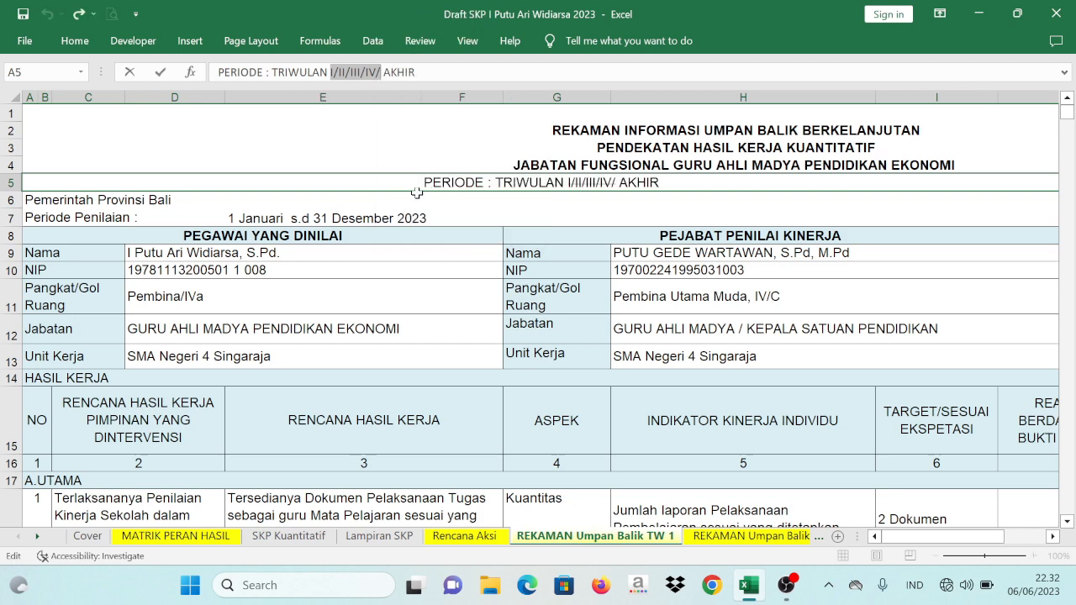
click(269, 228)
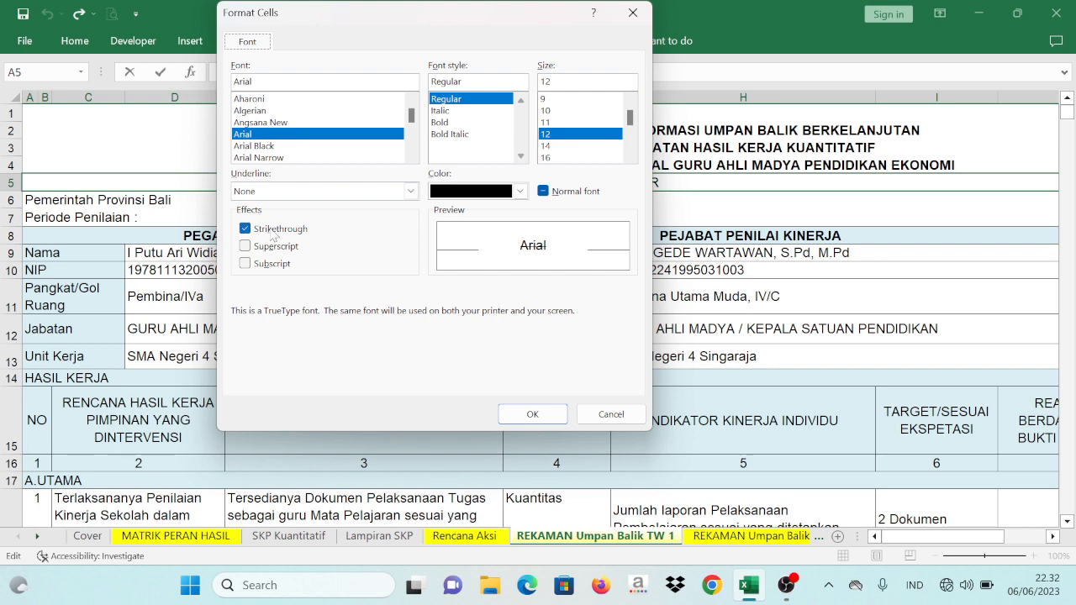
click(252, 233)
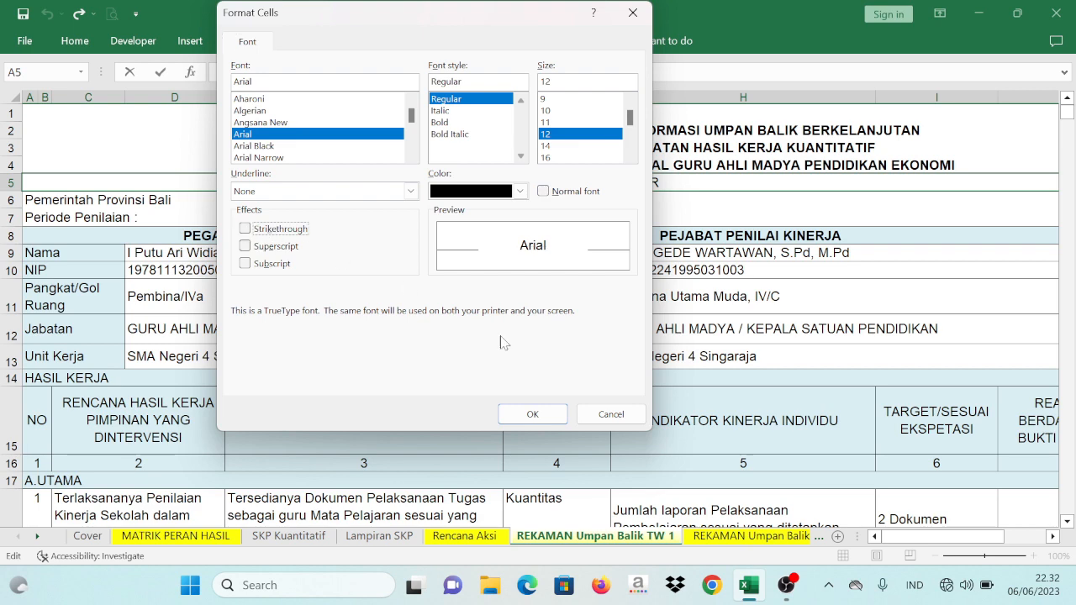
click(532, 413)
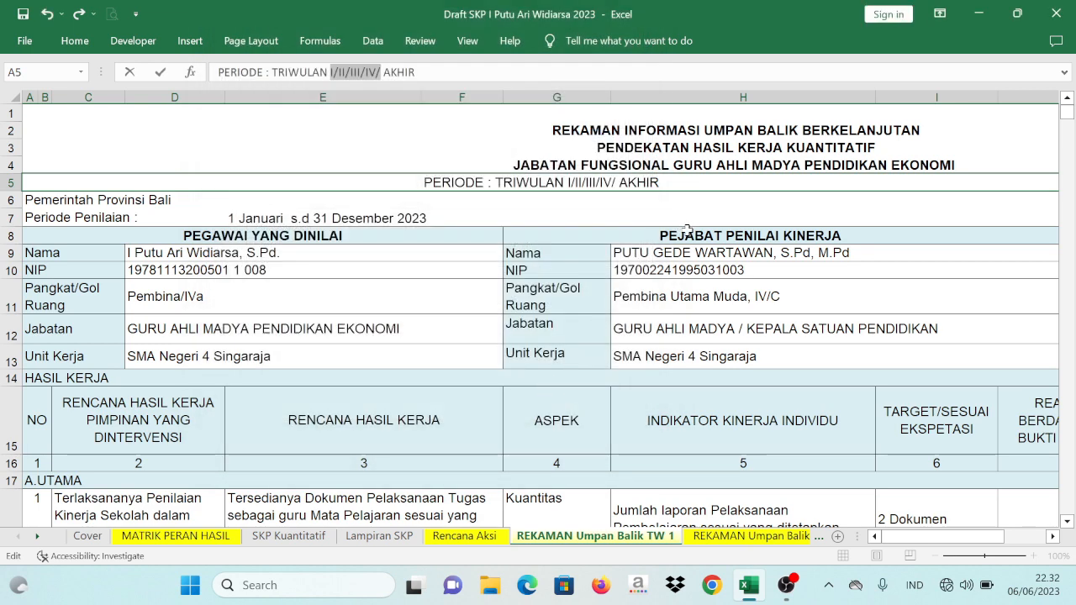
key(Return)
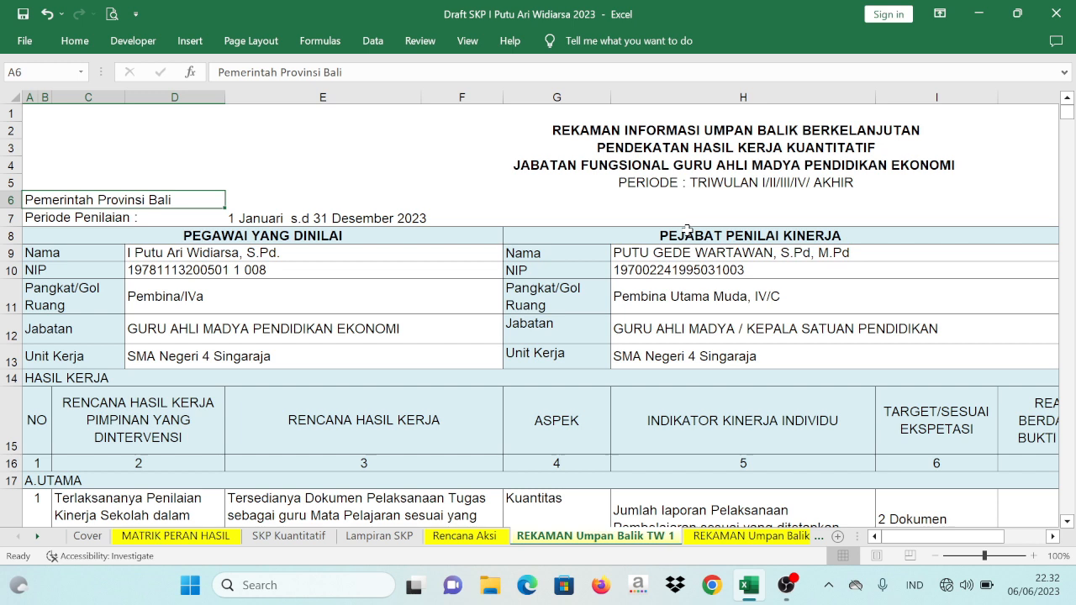
- Apply strikethrough to "II/III/IV/ AKHIR" in the PERIODE : TRIWULAN line in cell A5
click(785, 181)
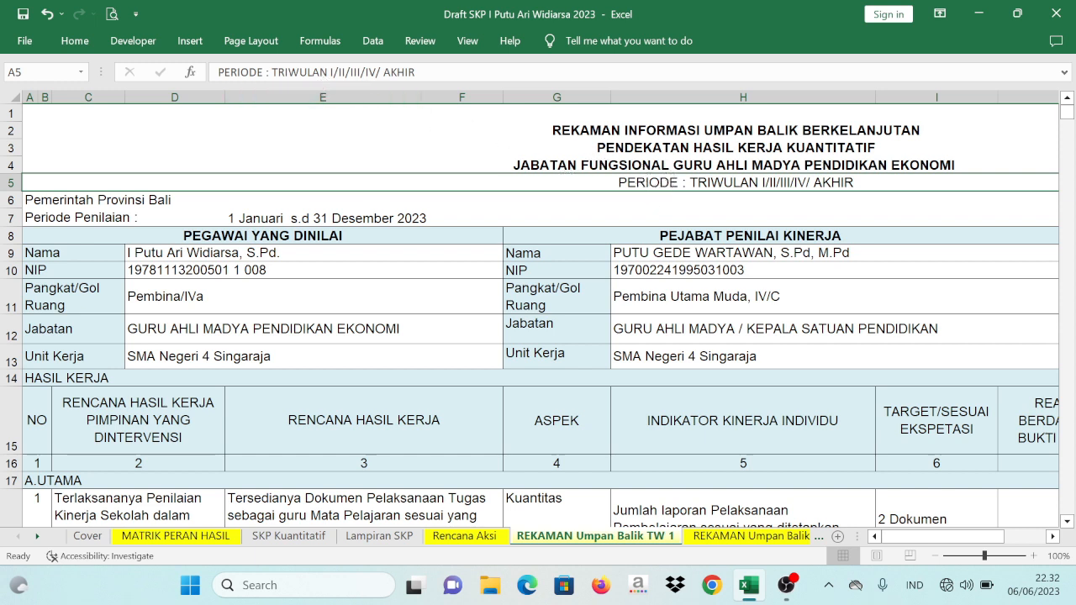
drag(339, 72, 383, 72)
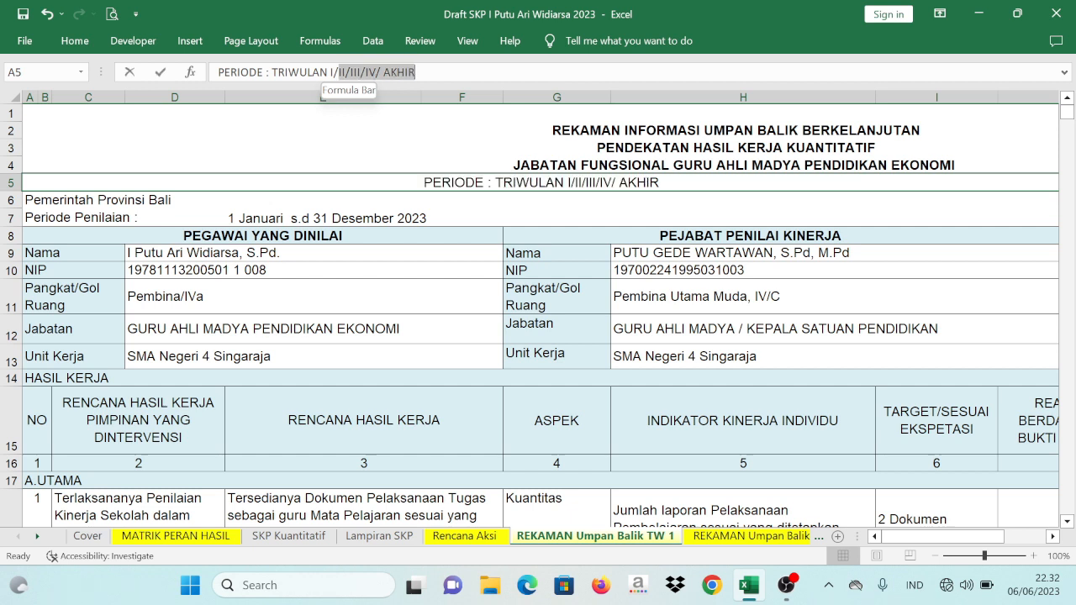
right_click(412, 72)
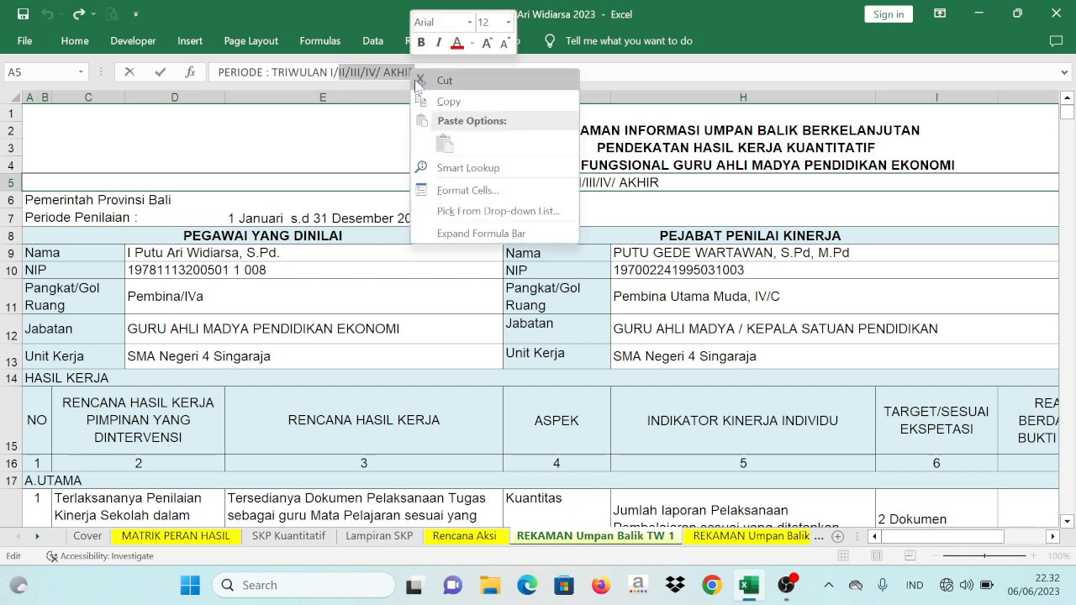
click(467, 190)
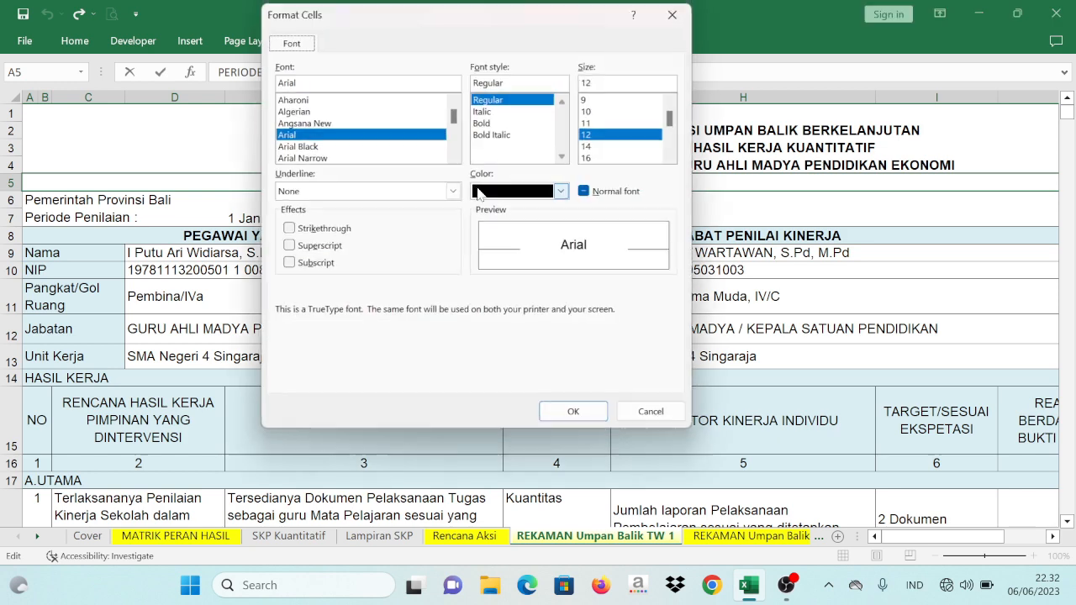
click(316, 232)
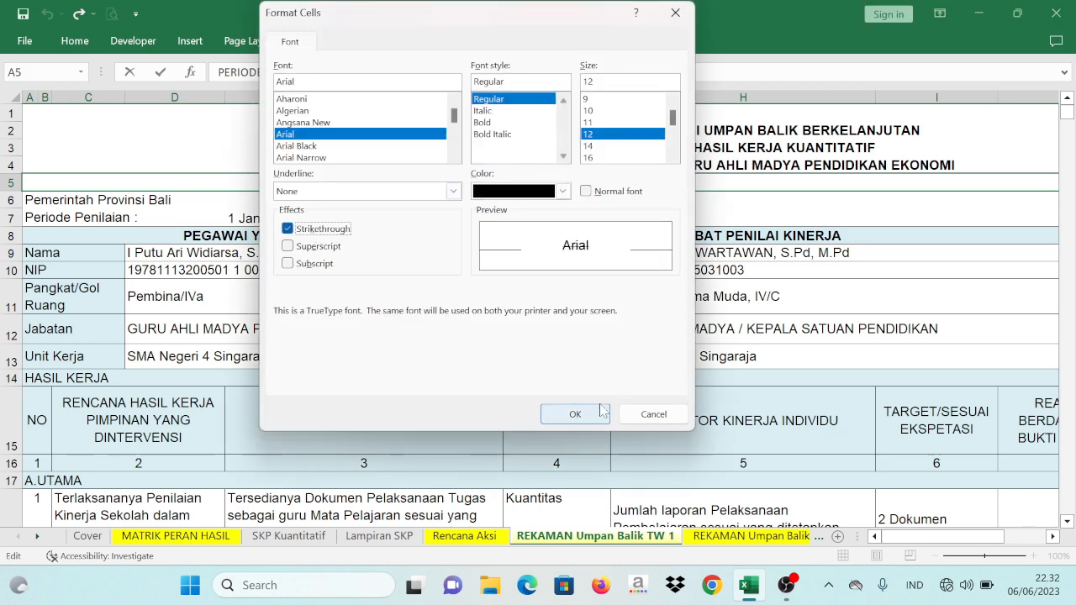
click(597, 414)
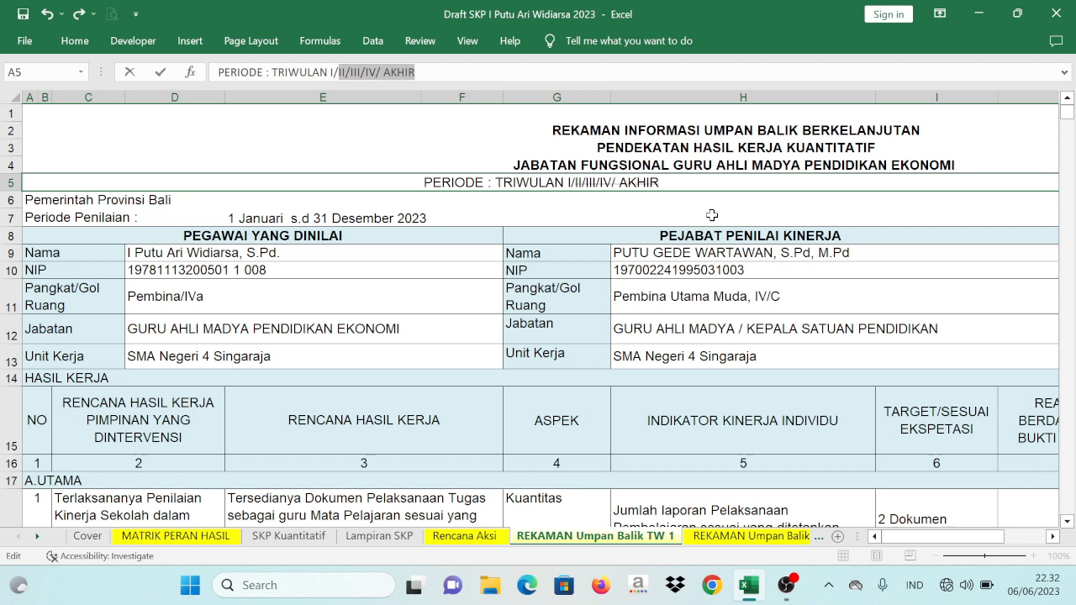
key(Return)
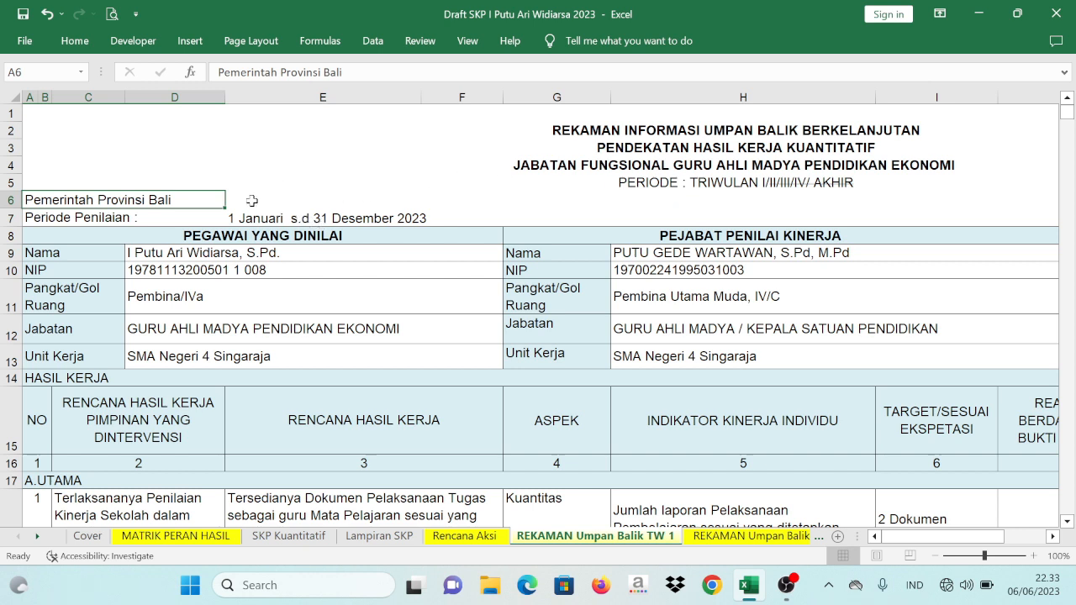
- Replace the Periode Penilaian entry in cell E7 with "1 Januari s/d 31 Maret 2023"
click(231, 217)
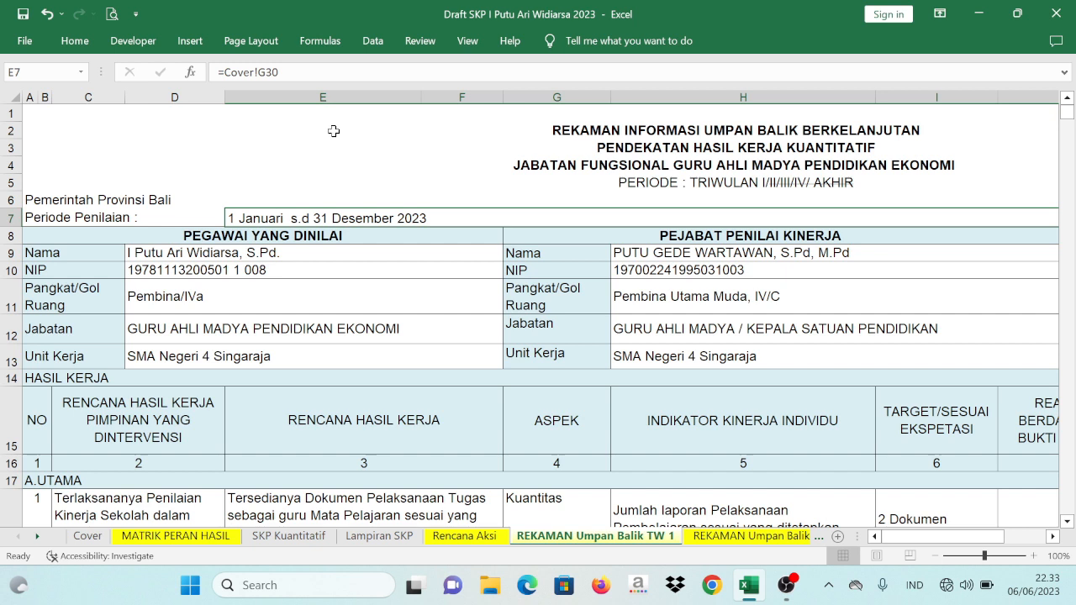
text(1 )
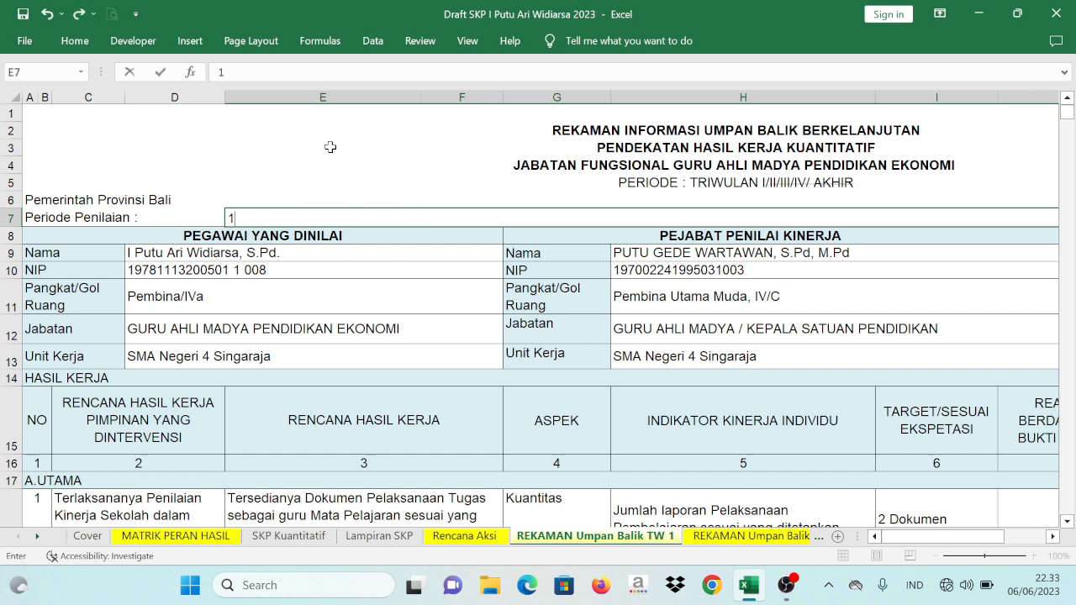
text(Januari )
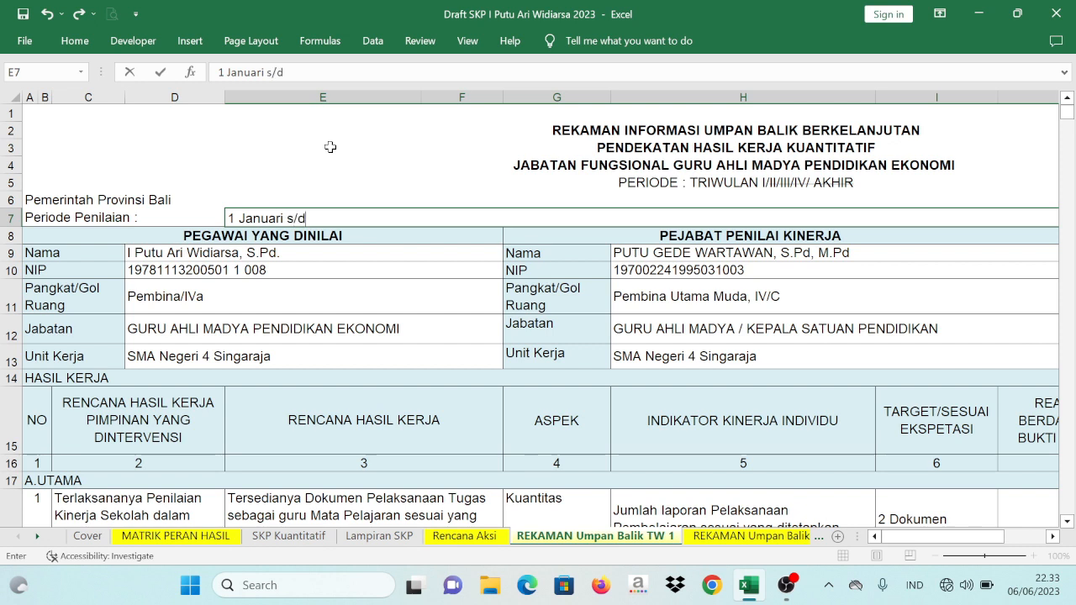
text(s/d 31 Maret)
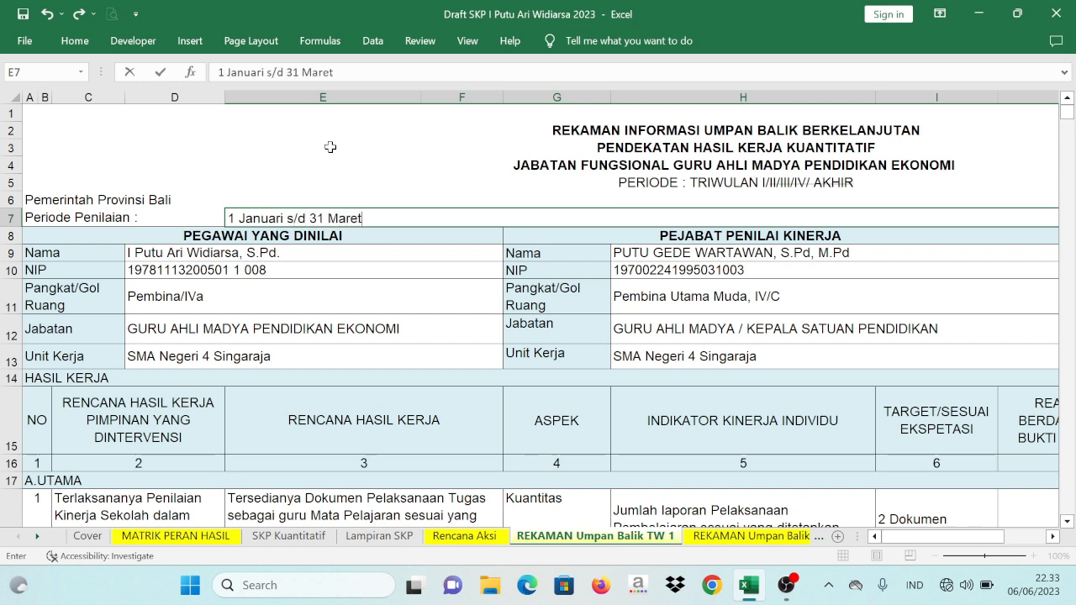
text( 29)
key(BackSpace)
text(023)
key(Return)
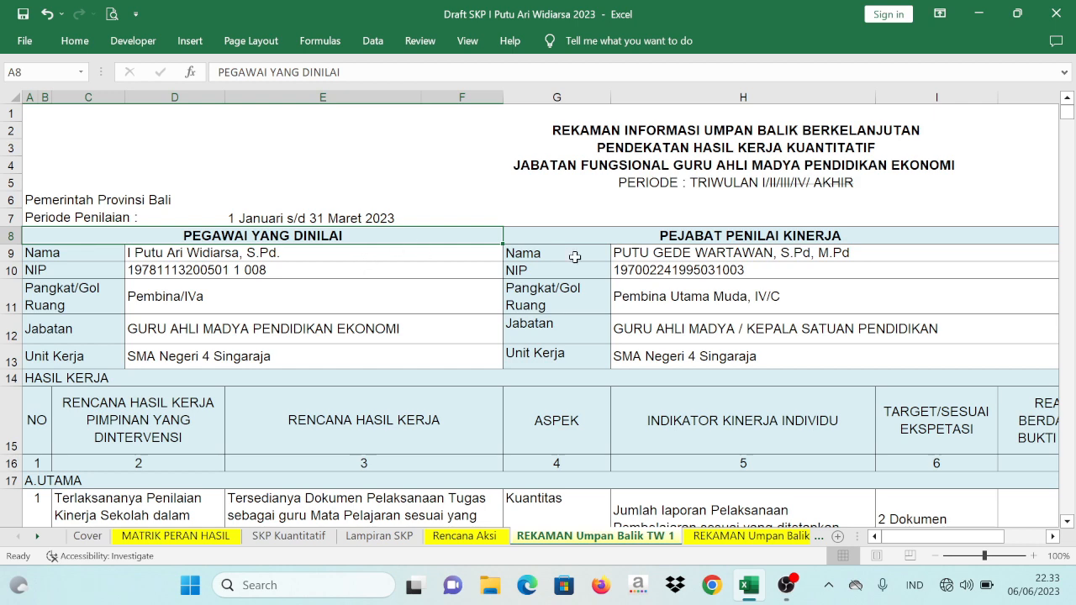
- Hide row 19, the Kualitas aspect of the first RENCANA HASIL KERJA item under A. UTAMA
scroll(643, 216, down, 2)
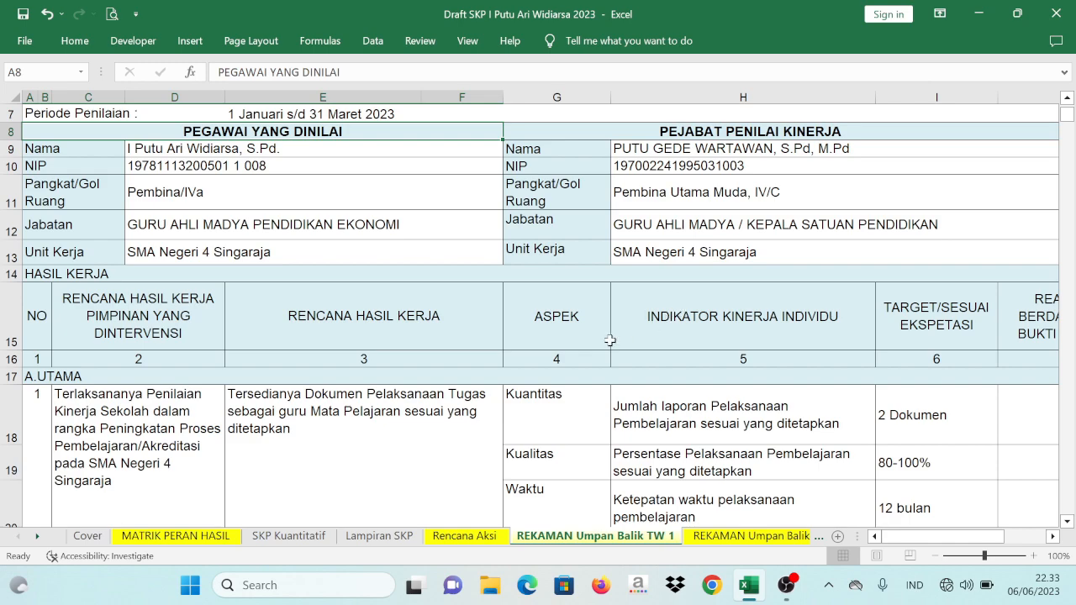
ctrl+scroll(550, 336, down, 1)
ctrl+scroll(550, 336, down, 1)
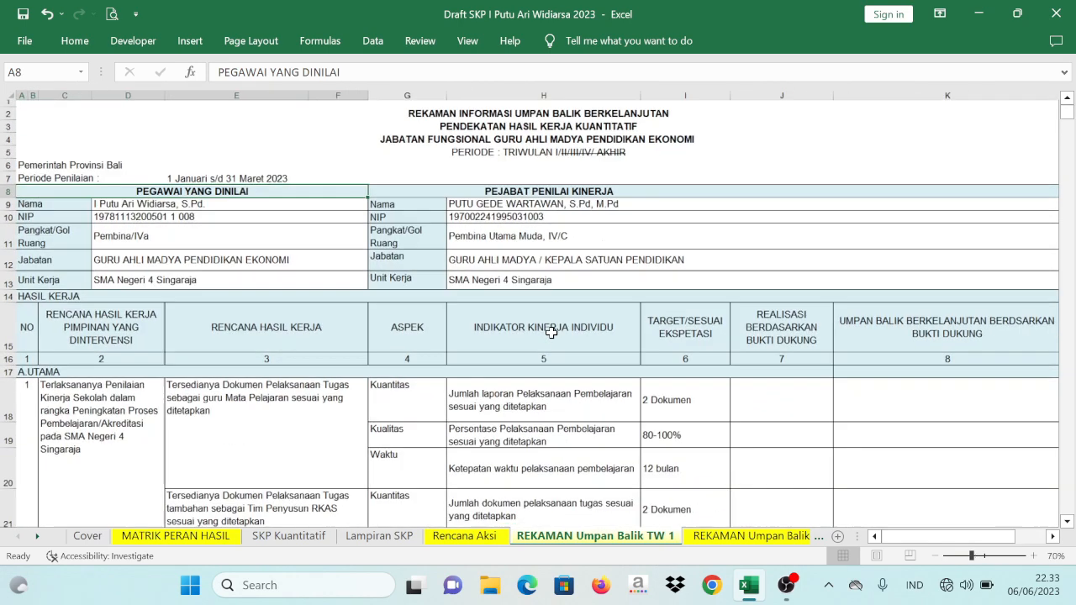
scroll(552, 328, down, 2)
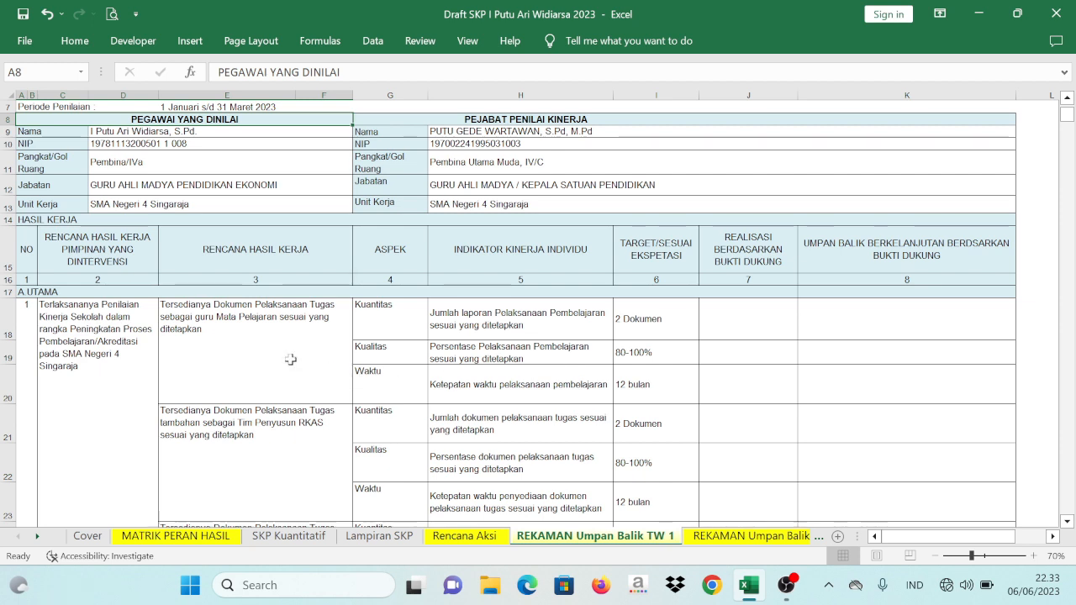
drag(108, 352, 626, 356)
click(447, 362)
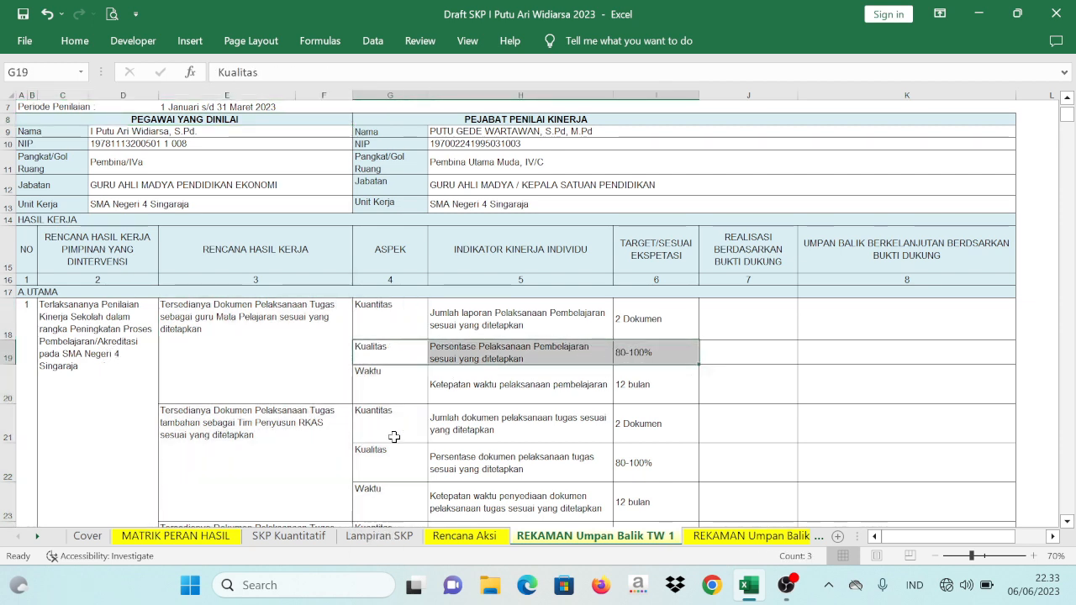
click(397, 356)
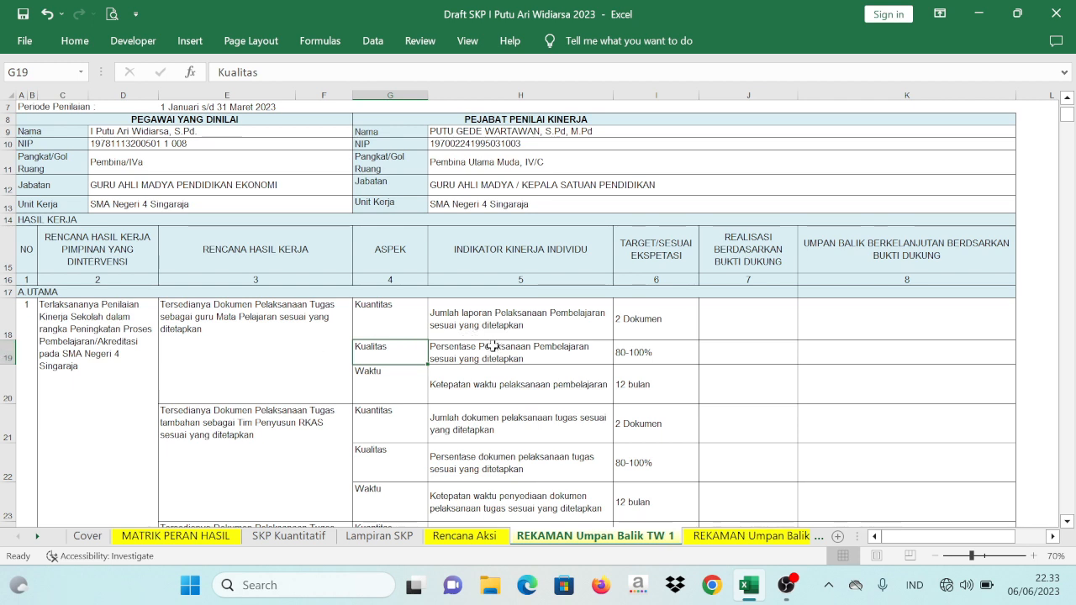
right_click(6, 353)
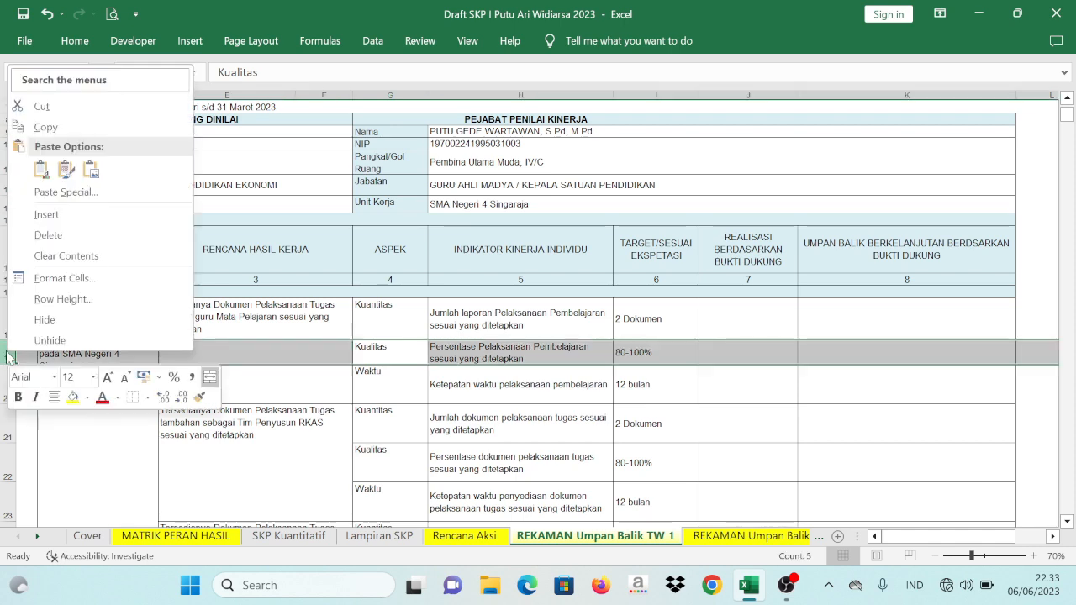
click(46, 320)
- Hide the remaining Kualitas rows under A. UTAMA, rows 22 and 25
scroll(412, 381, down, 2)
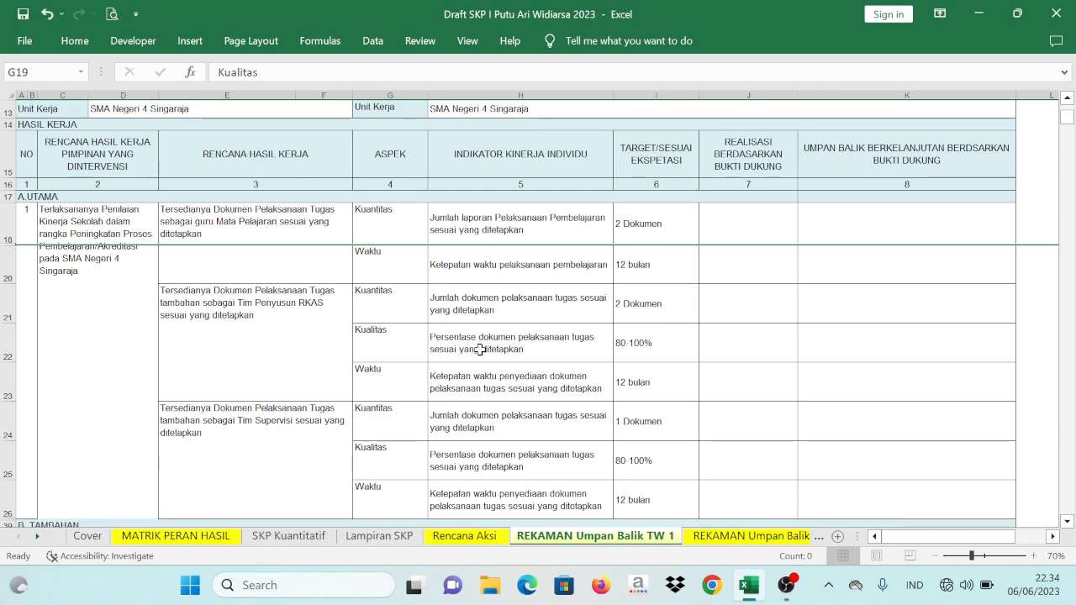
right_click(3, 344)
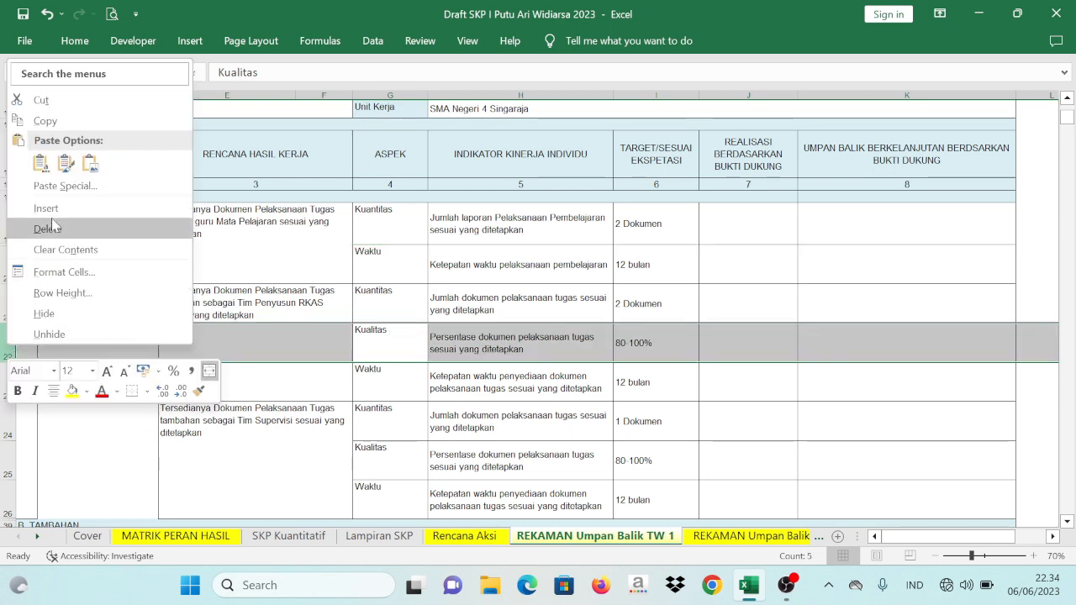
click(63, 311)
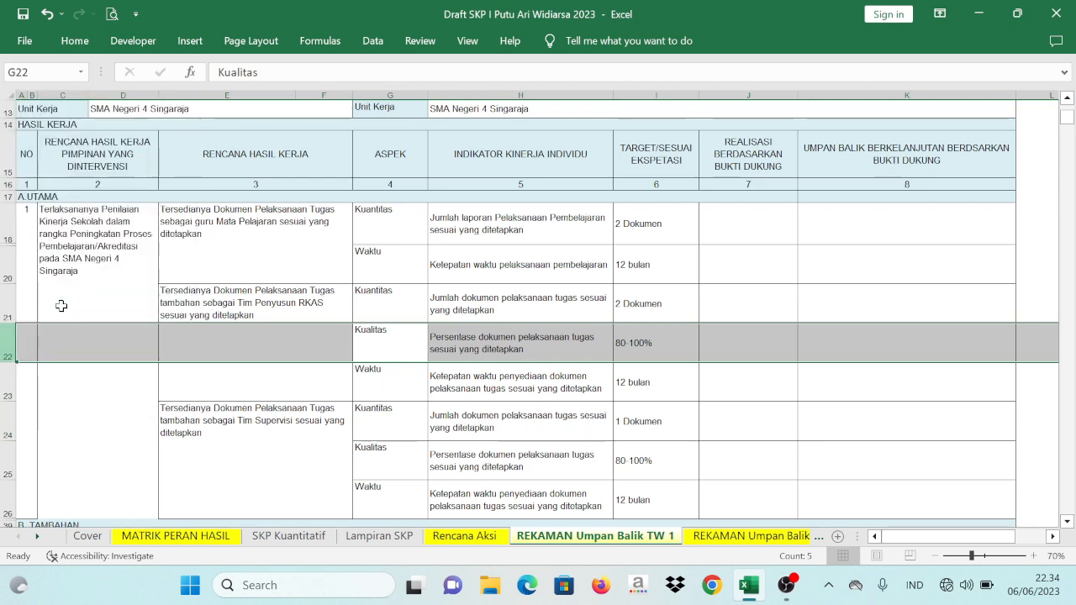
scroll(471, 363, down, 1)
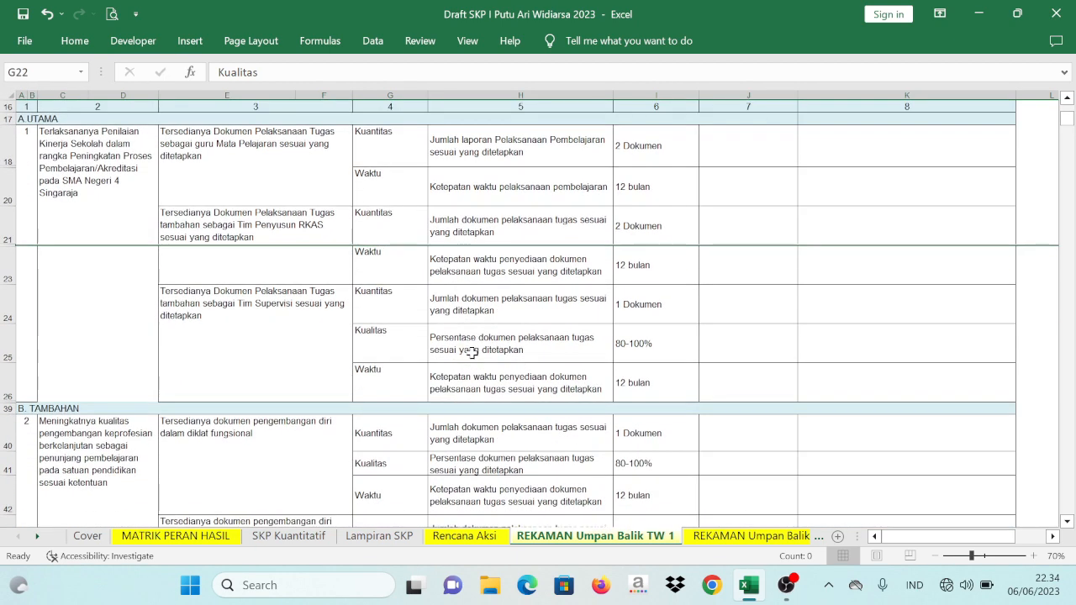
right_click(6, 344)
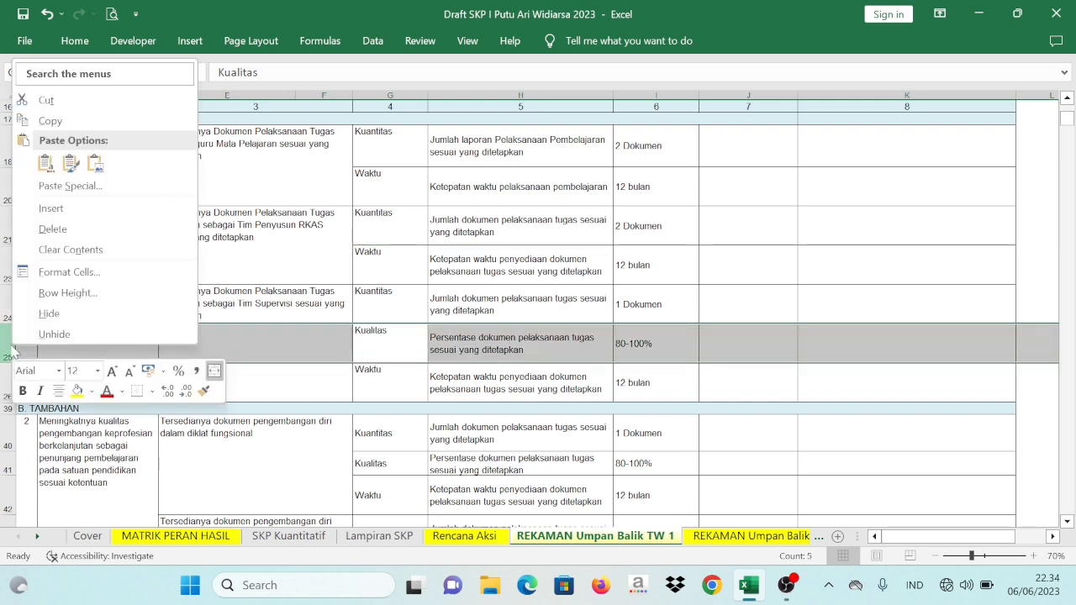
click(49, 314)
- Hide the Kualitas rows 41, 44 and 47 in the B. TAMBAHAN section
scroll(485, 347, down, 2)
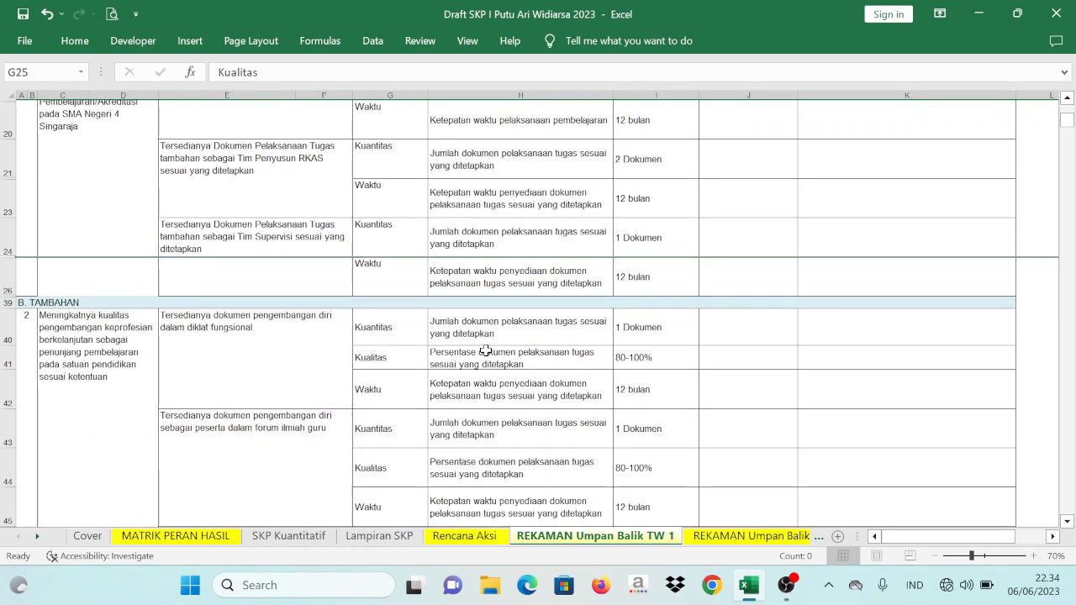
click(6, 361)
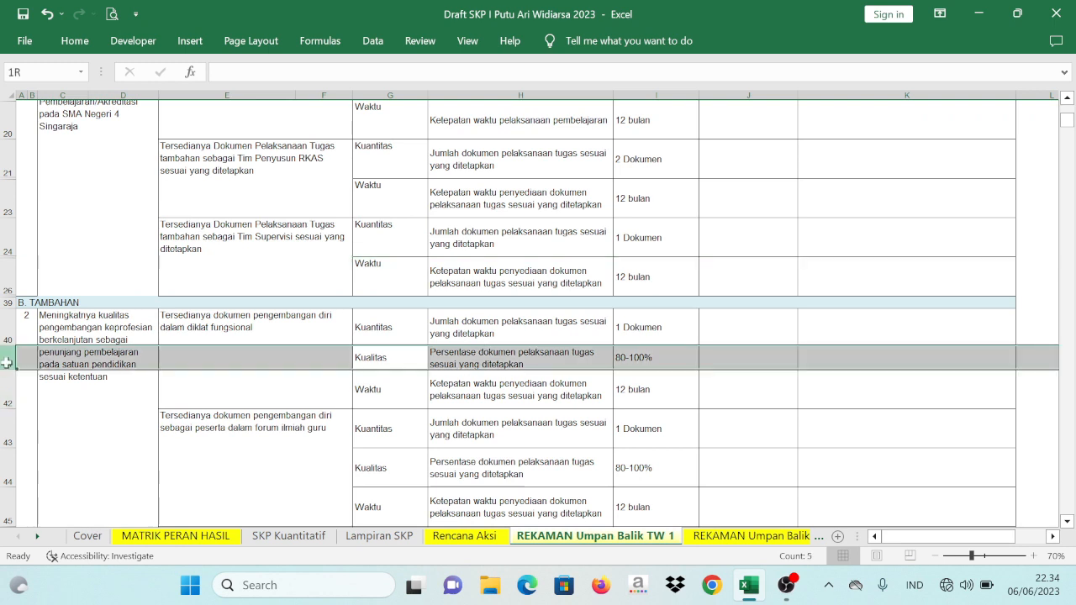
right_click(6, 367)
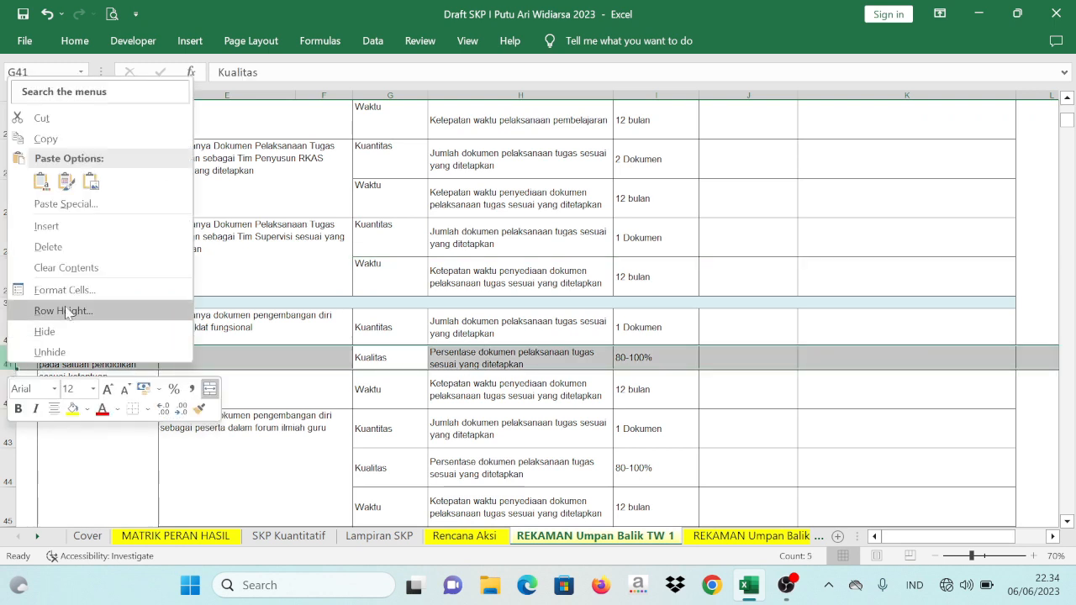
click(77, 328)
scroll(135, 304, down, 1)
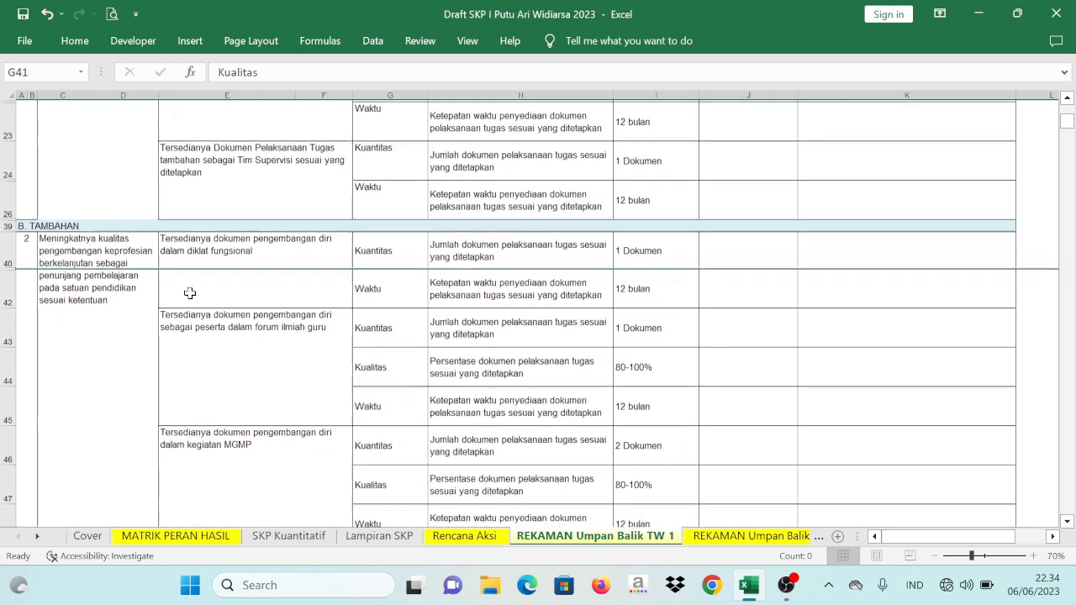
click(6, 365)
right_click(4, 364)
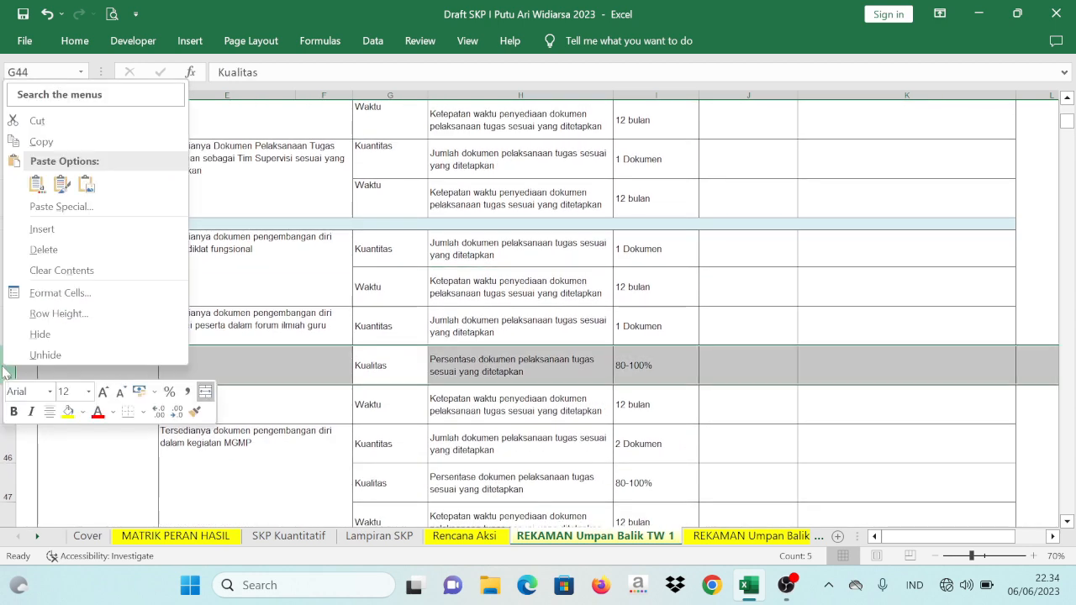
click(44, 336)
scroll(73, 348, down, 1)
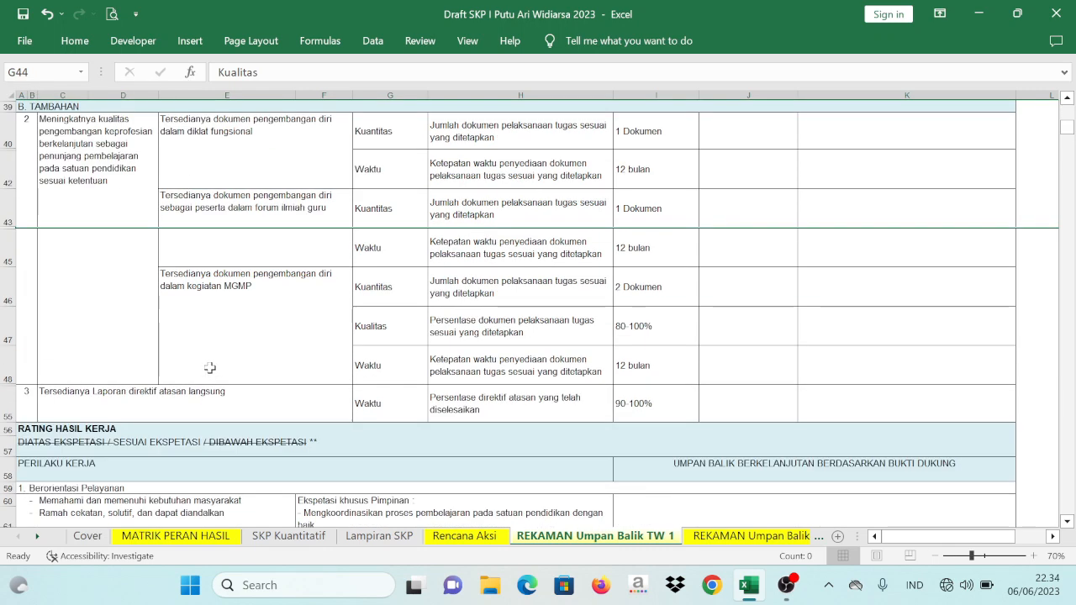
click(6, 334)
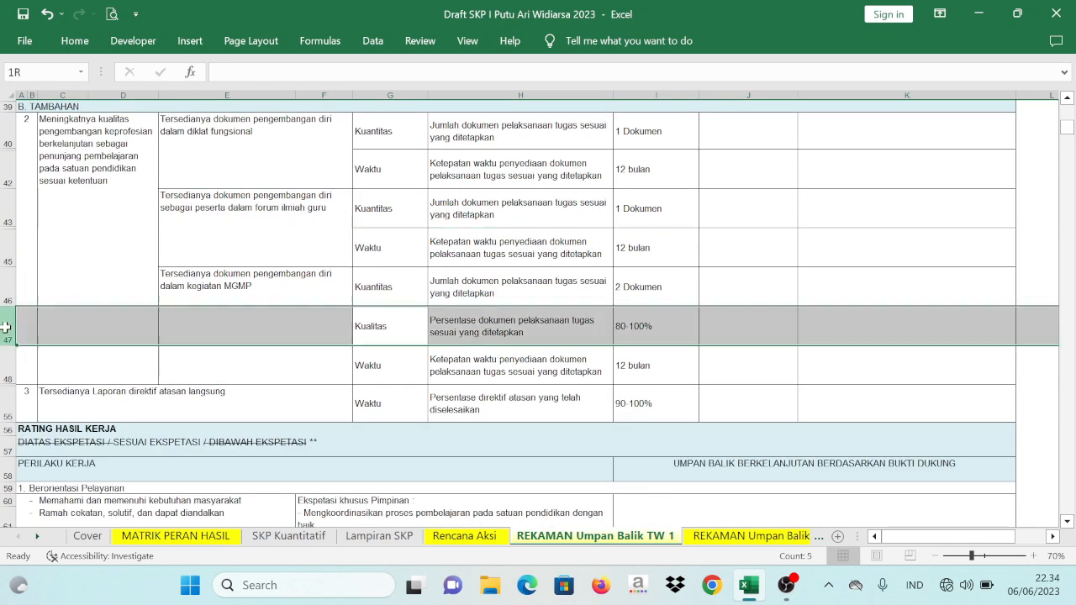
right_click(6, 333)
click(44, 296)
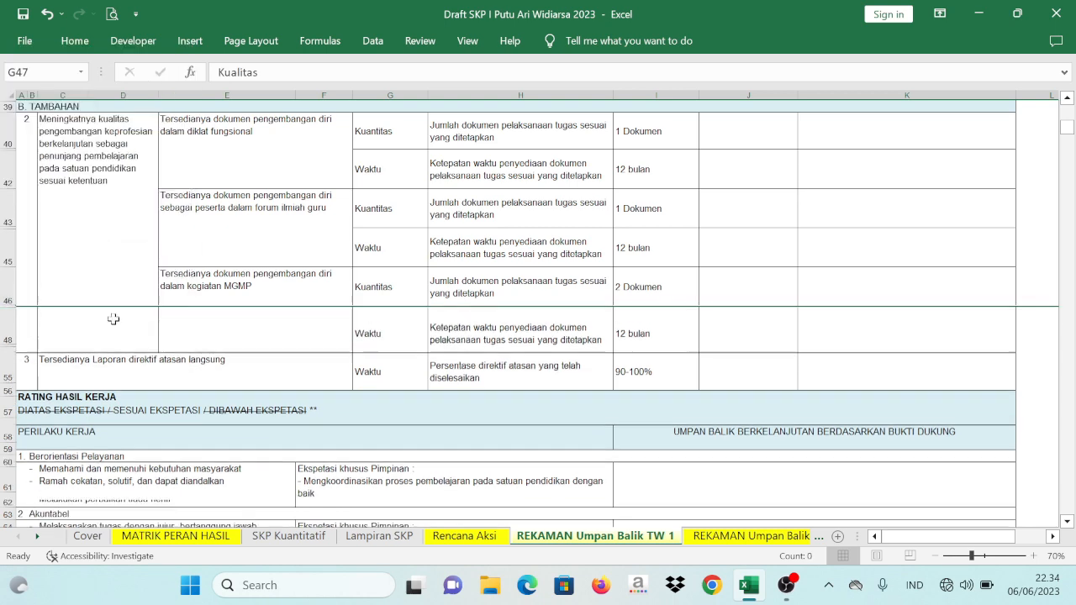
- Review the row 55 directive item and select the TARGET/SESUAI EKSPETASI cells I18 to I45
click(137, 364)
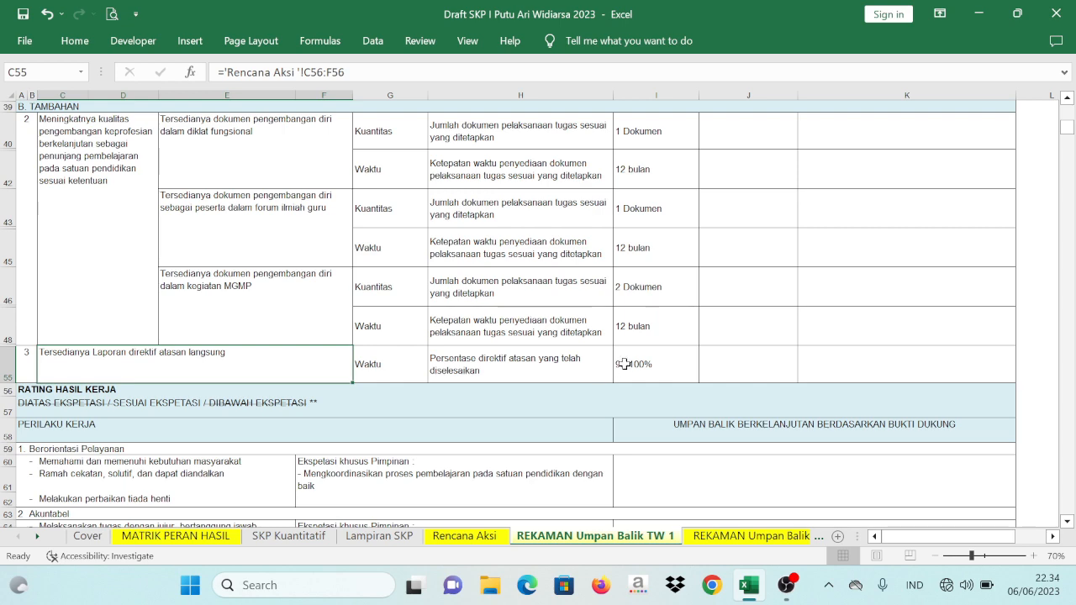
scroll(660, 353, up, 10)
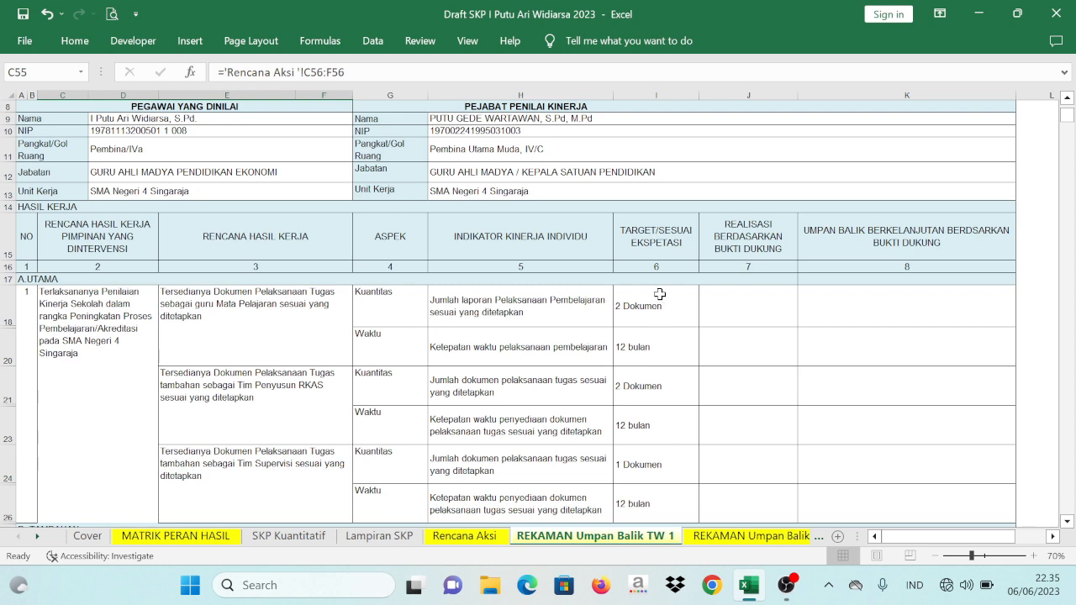
scroll(659, 294, down, 3)
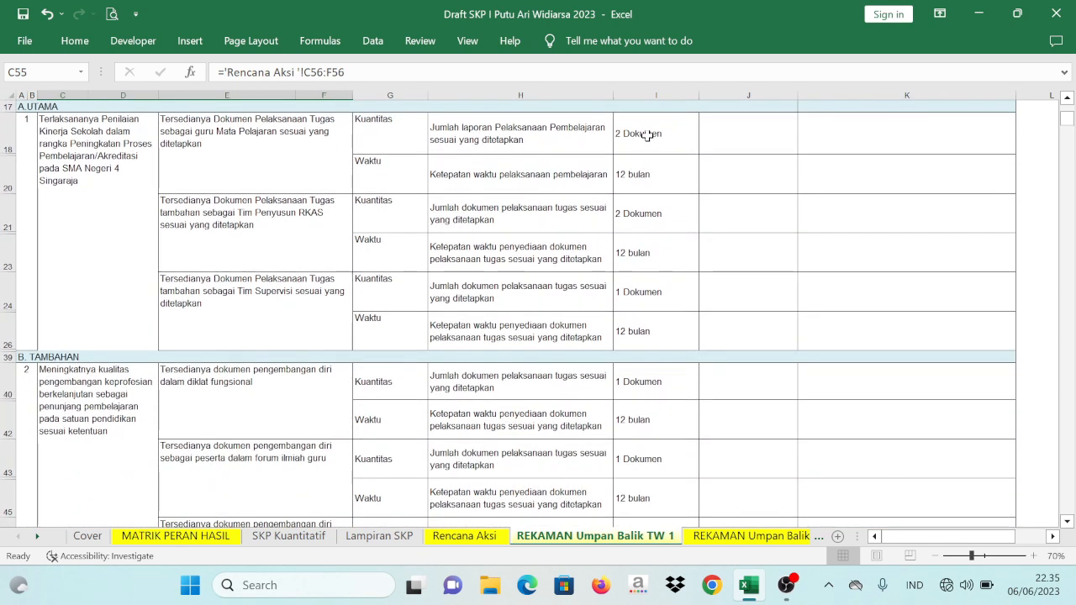
drag(647, 135, 648, 480)
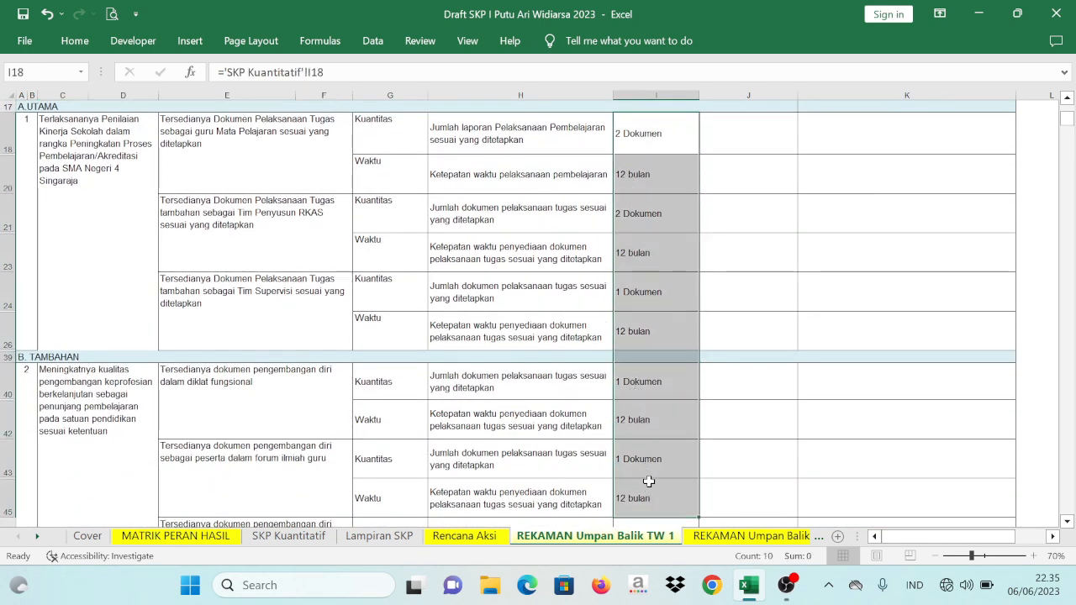
drag(631, 140, 669, 461)
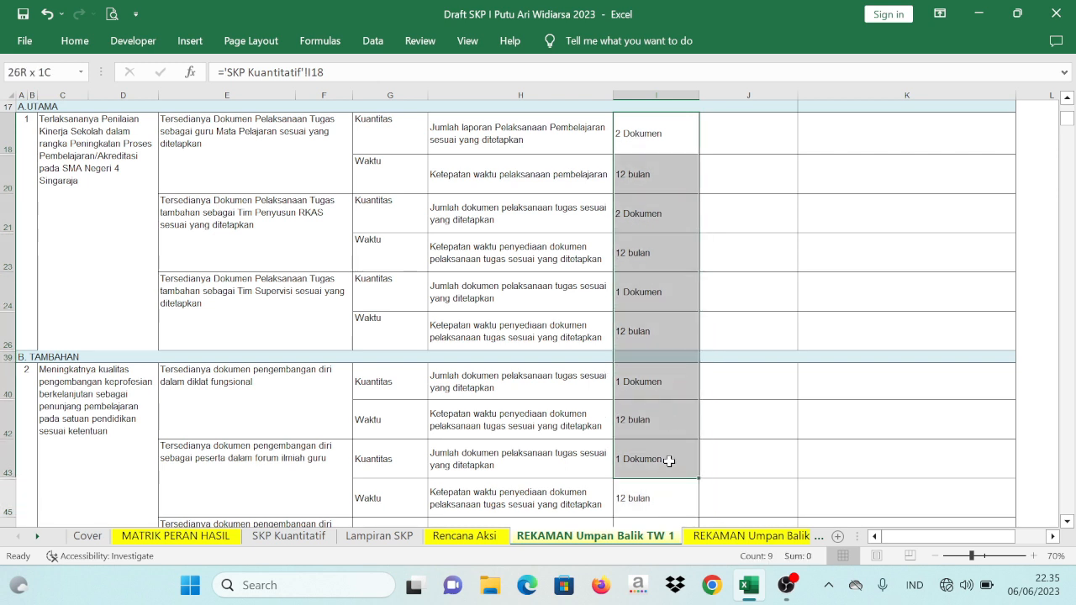
drag(645, 136, 647, 332)
click(643, 139)
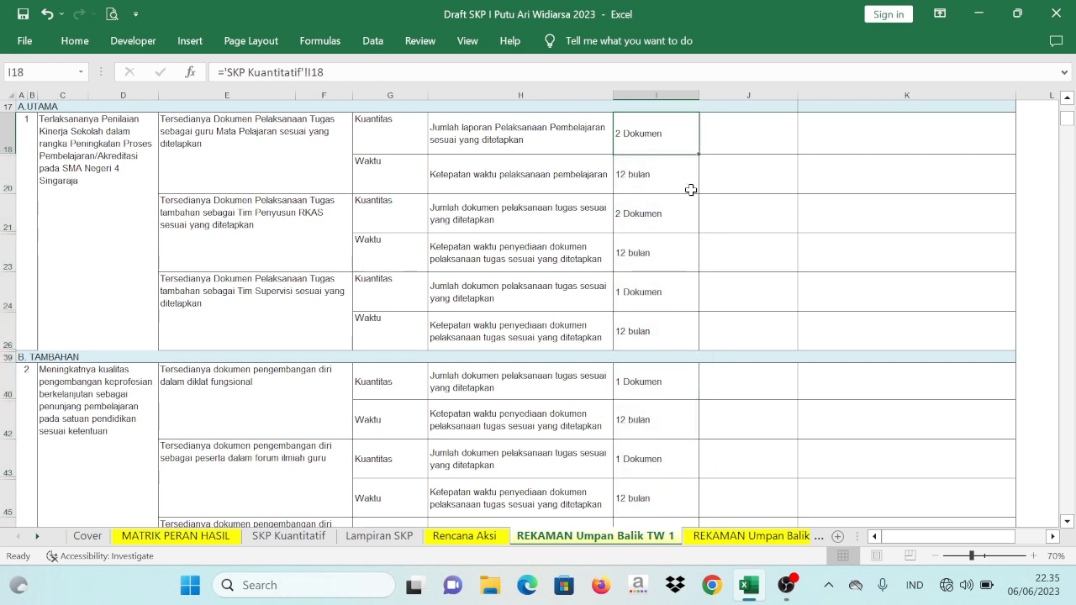
- Enter "1 Dokumen" as the realisation in J18 for the first Kuantitas aspect under A. UTAMA
scroll(690, 190, up, 3)
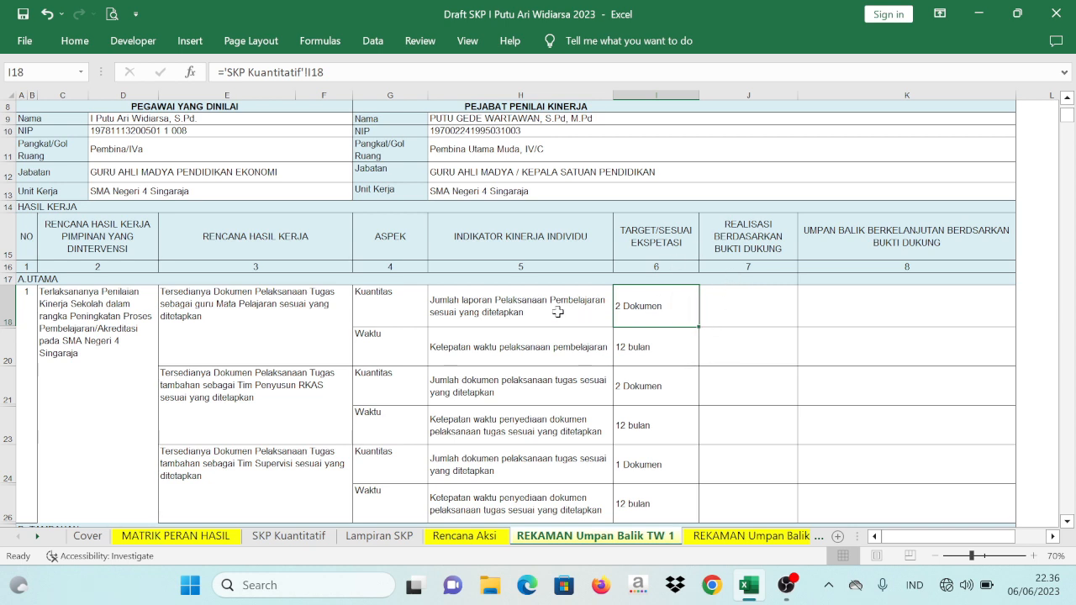
click(728, 311)
text(1)
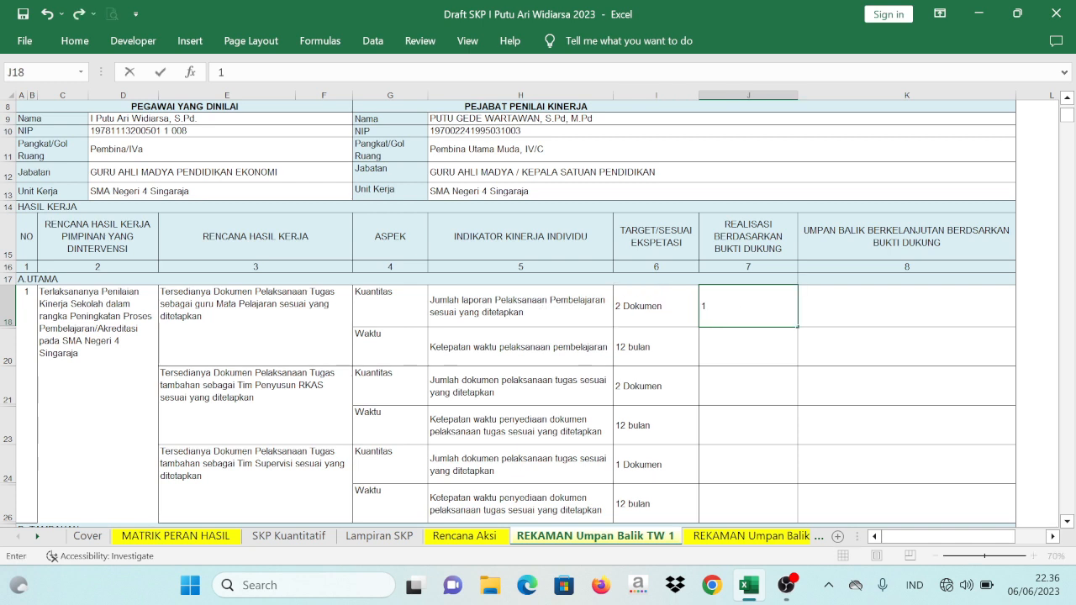
text( Dokumen)
key(Tab)
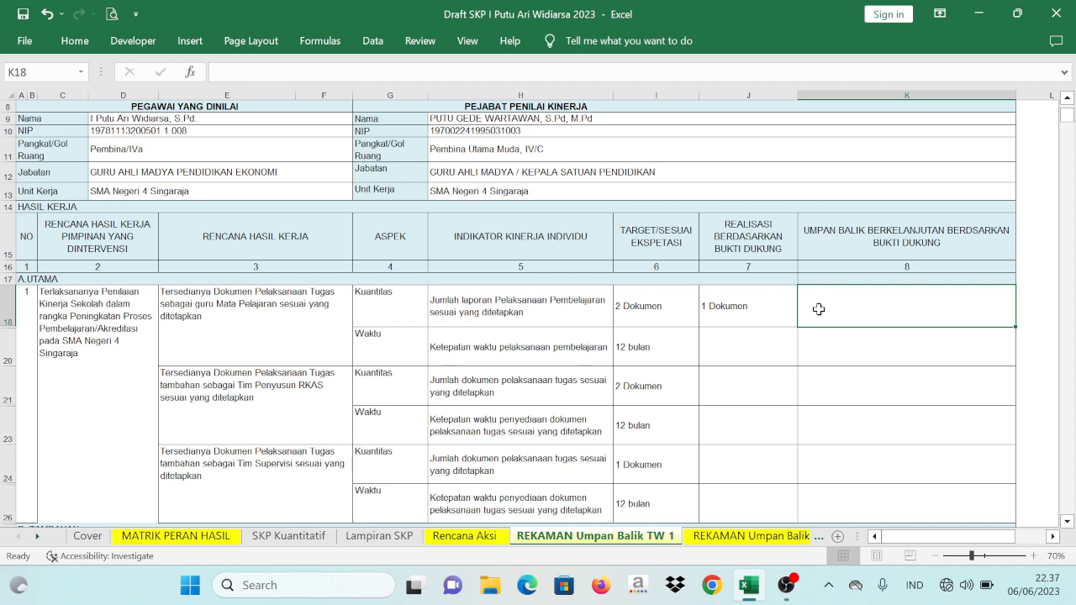
- Enter the feedback "Dokumen sudah dibuat sesuai rencana aksi, tetapi masih ada bagian yang harus dilengkapi lagi" in K18
text(Doku)
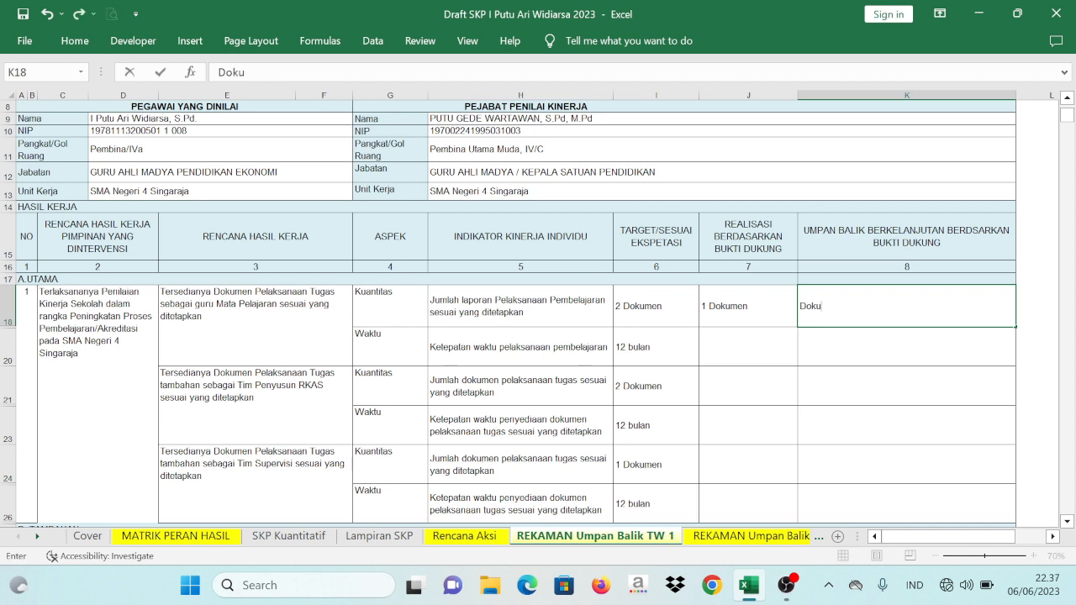
text(men sudah dib)
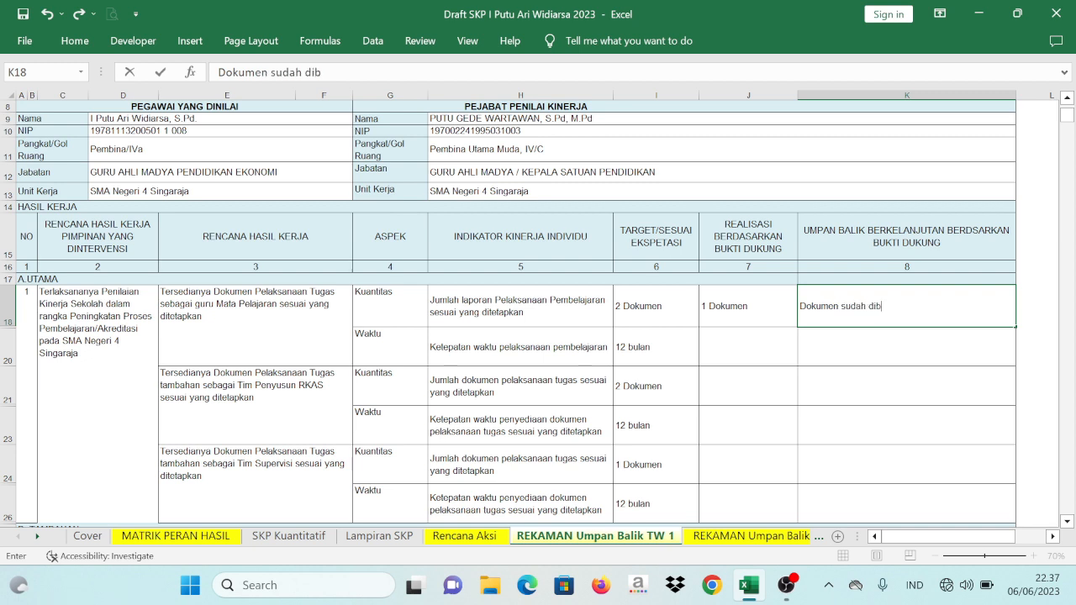
text(uat sesuai rencana aksi)
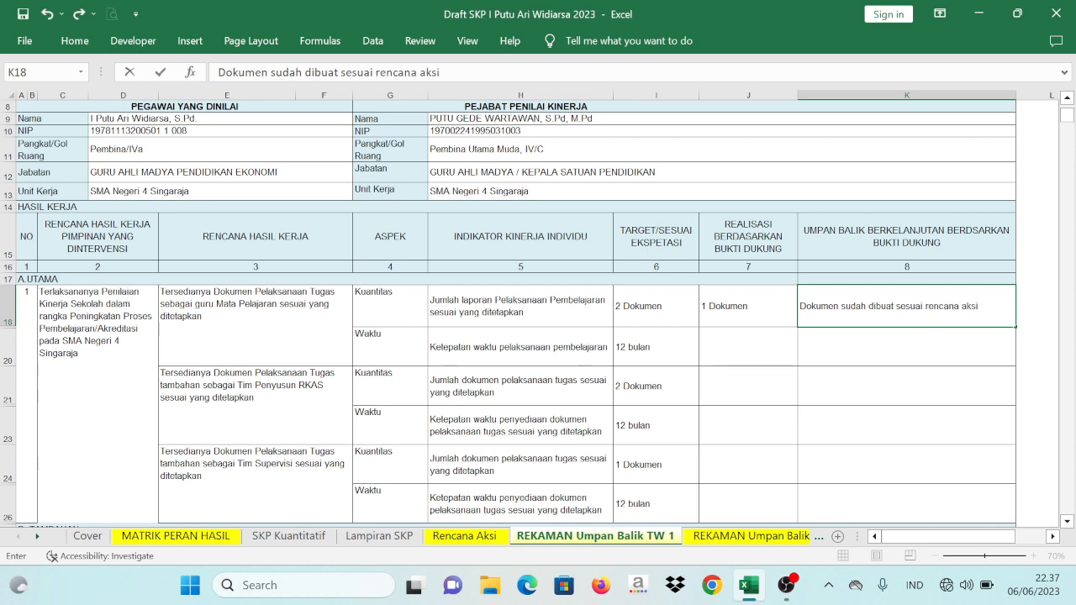
text(, tetapi masih ada)
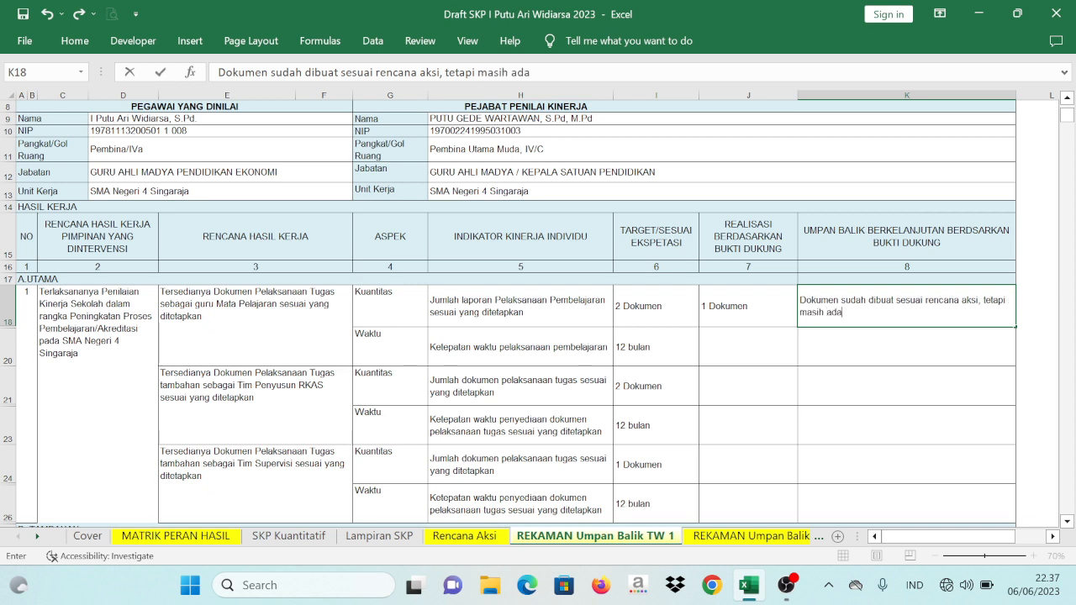
text( bagian yang )
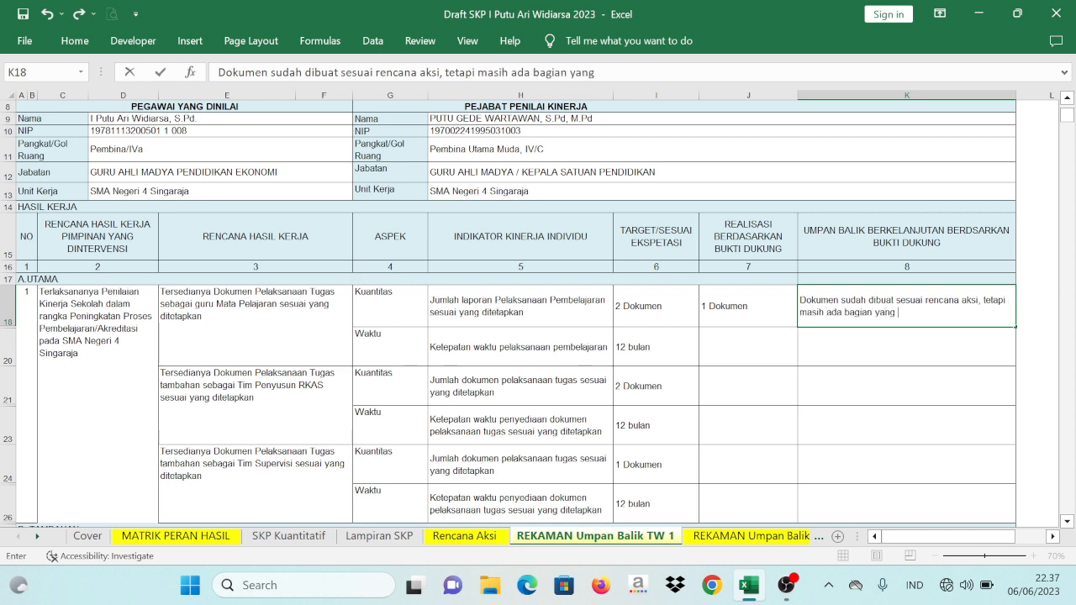
text(harus dilengk)
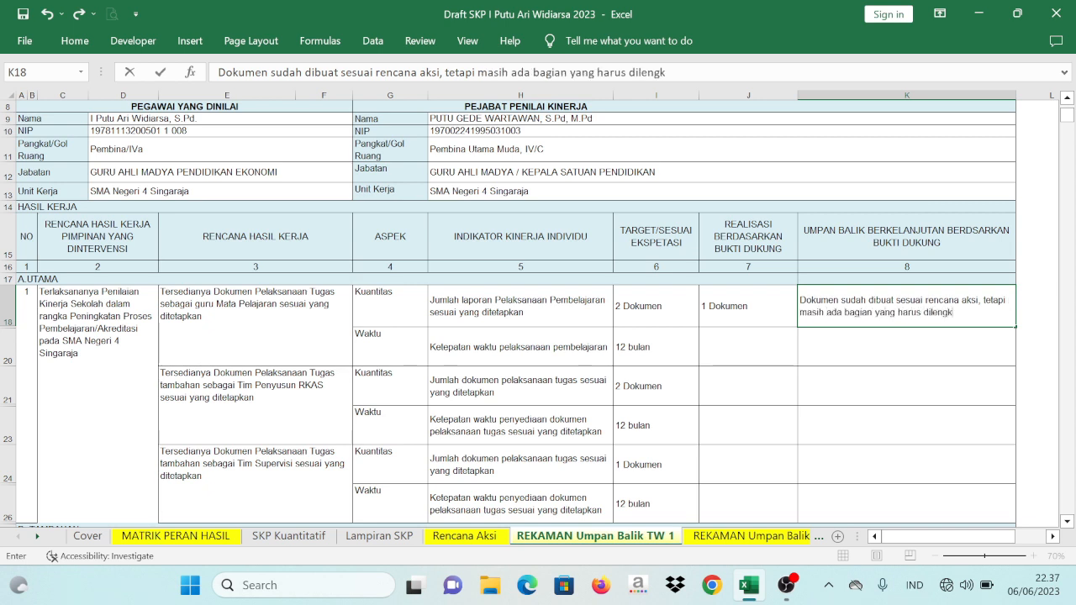
text(api lagi)
click(748, 346)
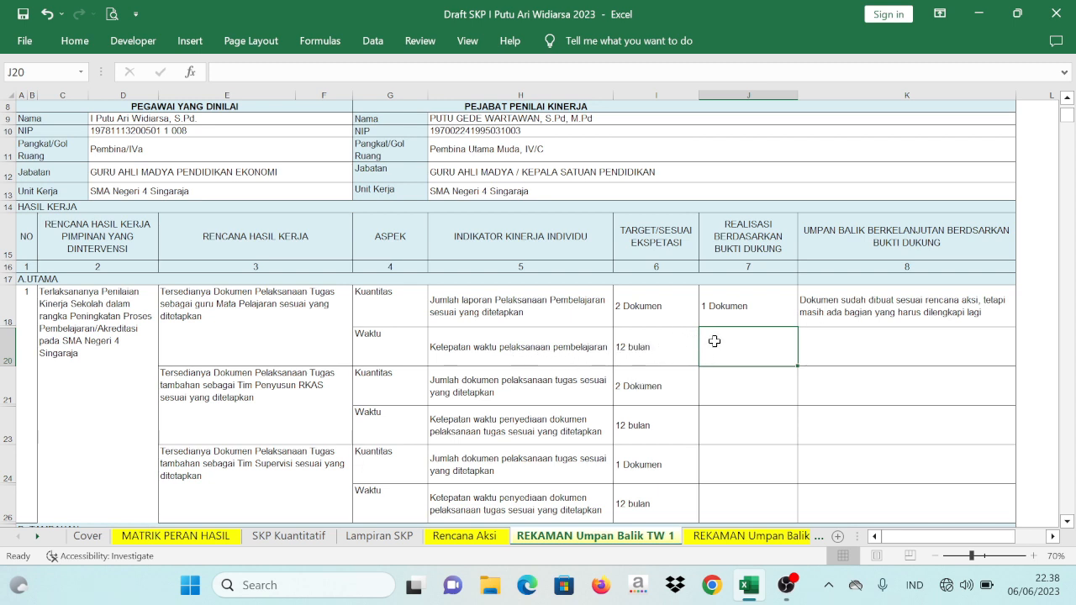
- Enter the feedback "Penyelesaian dokumen sudah tepat waktu" in K20 for the first item's Waktu aspect
click(818, 351)
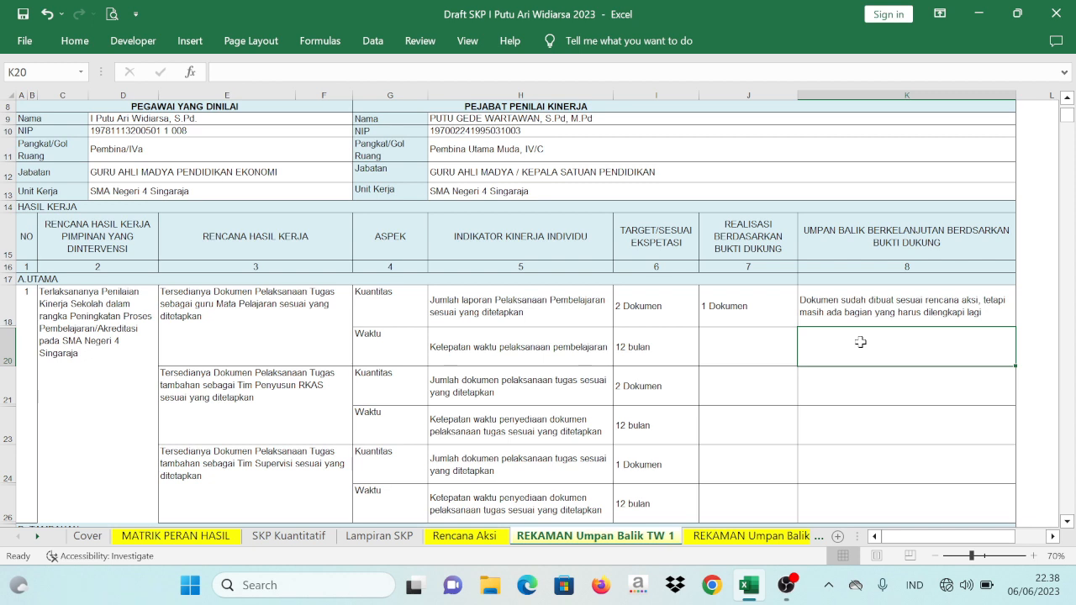
text(P)
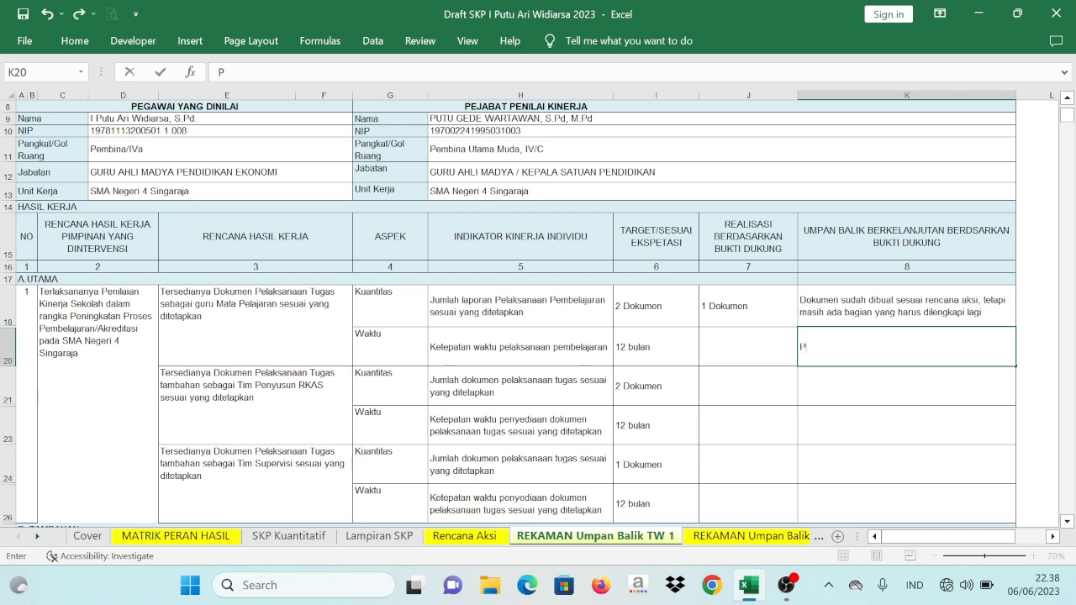
text(enyelesaian )
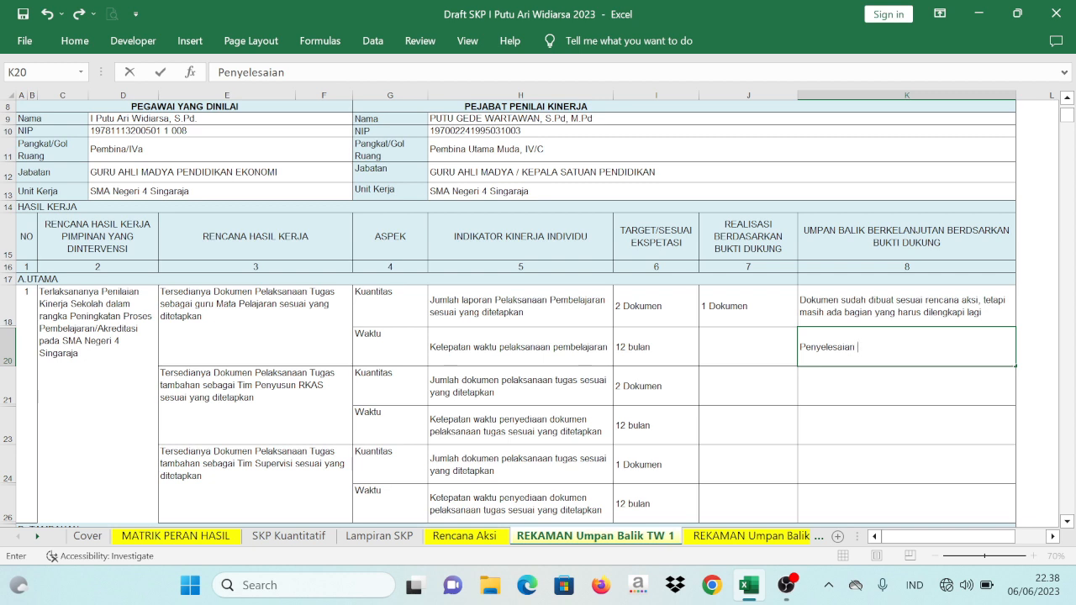
text(dokumen su)
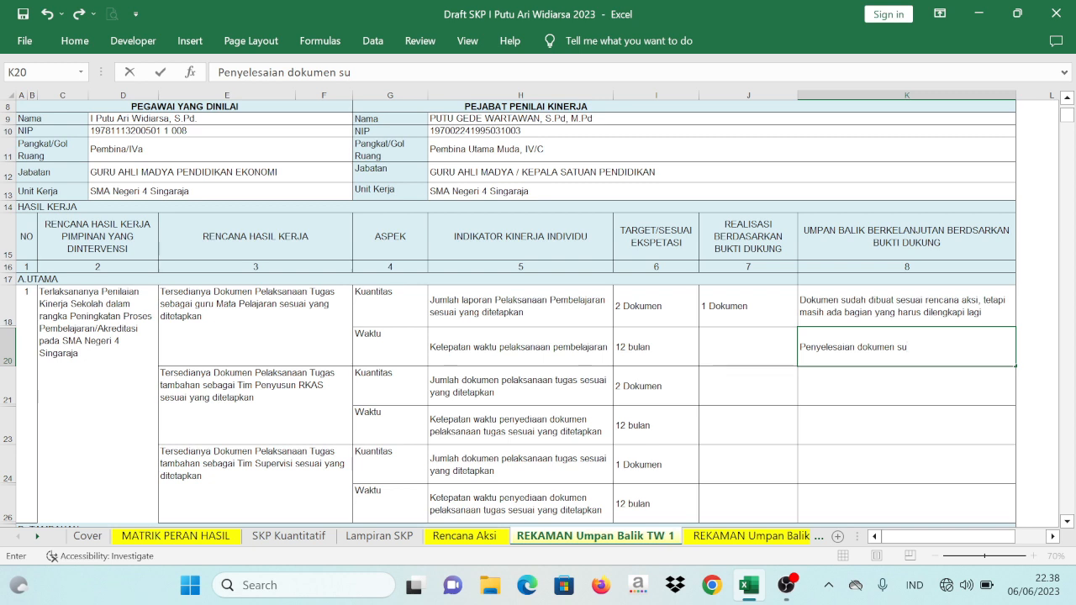
key(BackSpace)
key(BackSpace)
text(sudah tepat waktu)
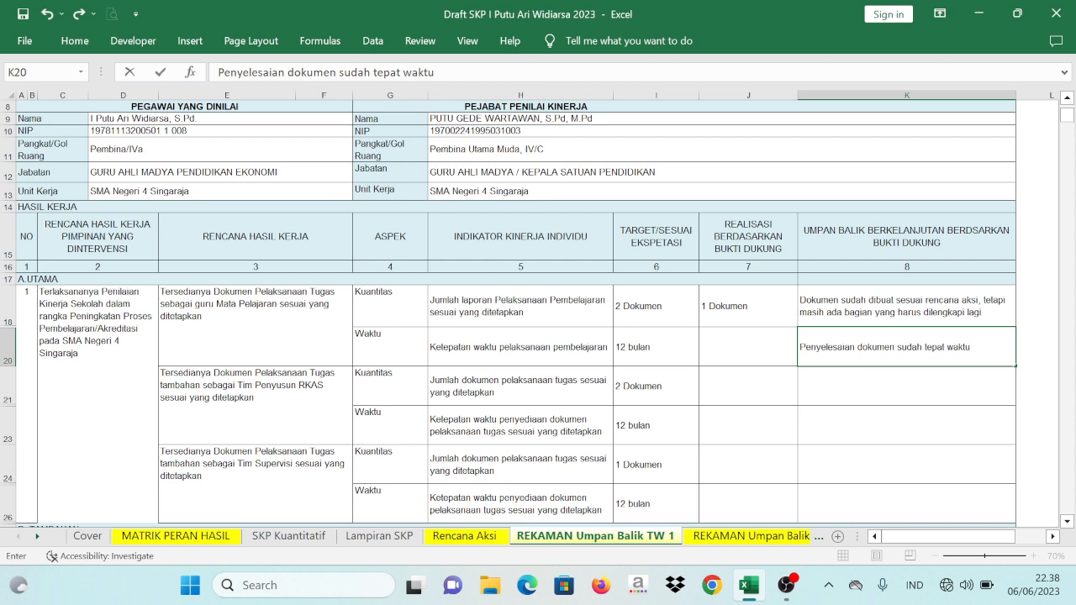
key(Return)
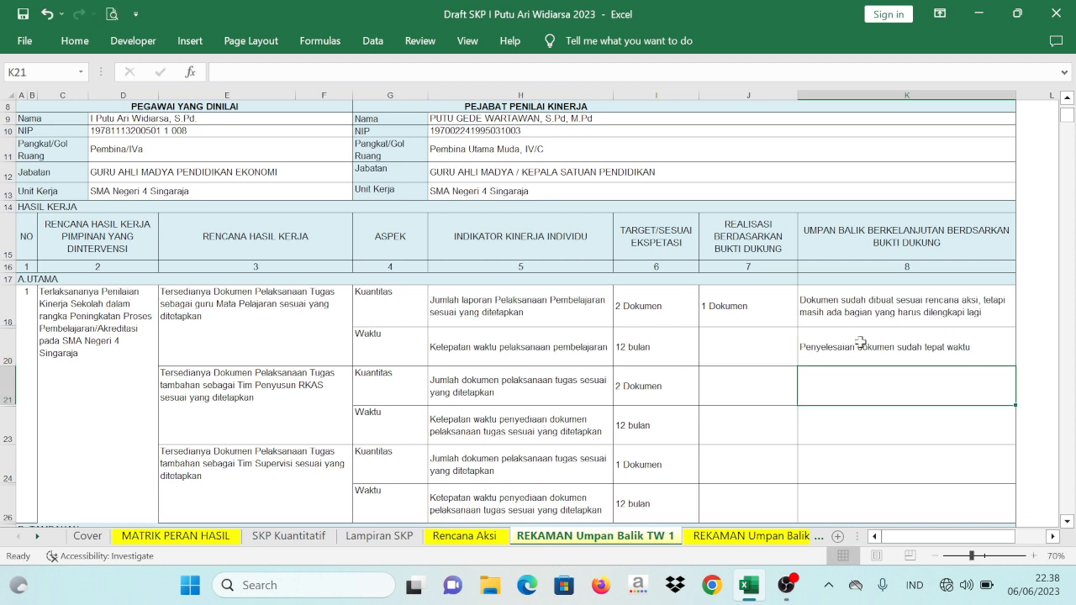
- Replace "sudah tepat waktu" in the K20 feedback with "belum sesuai dengan renaksi"
click(861, 342)
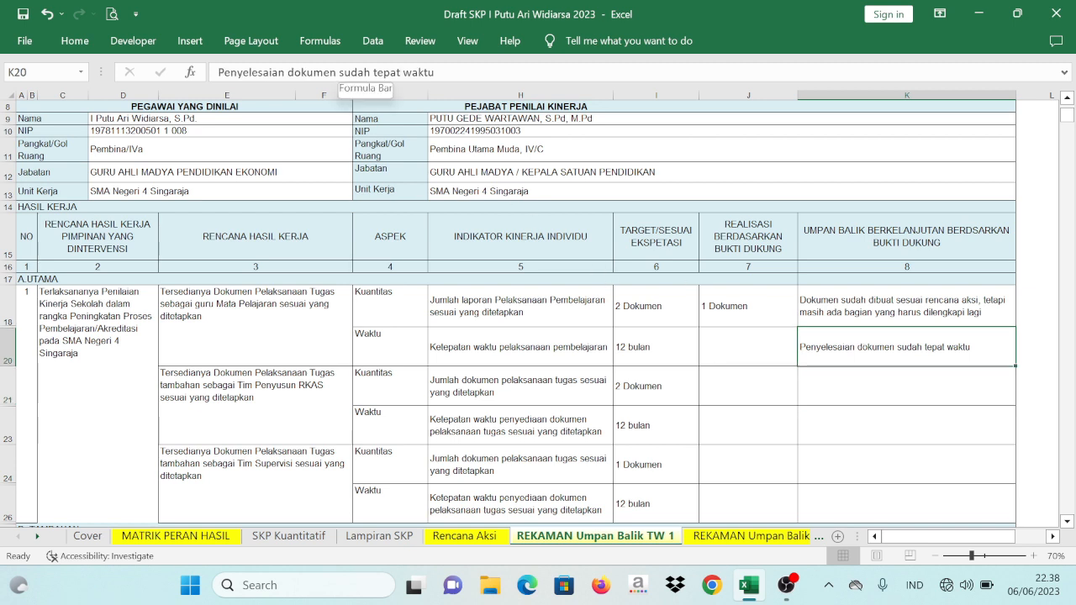
drag(339, 73, 435, 73)
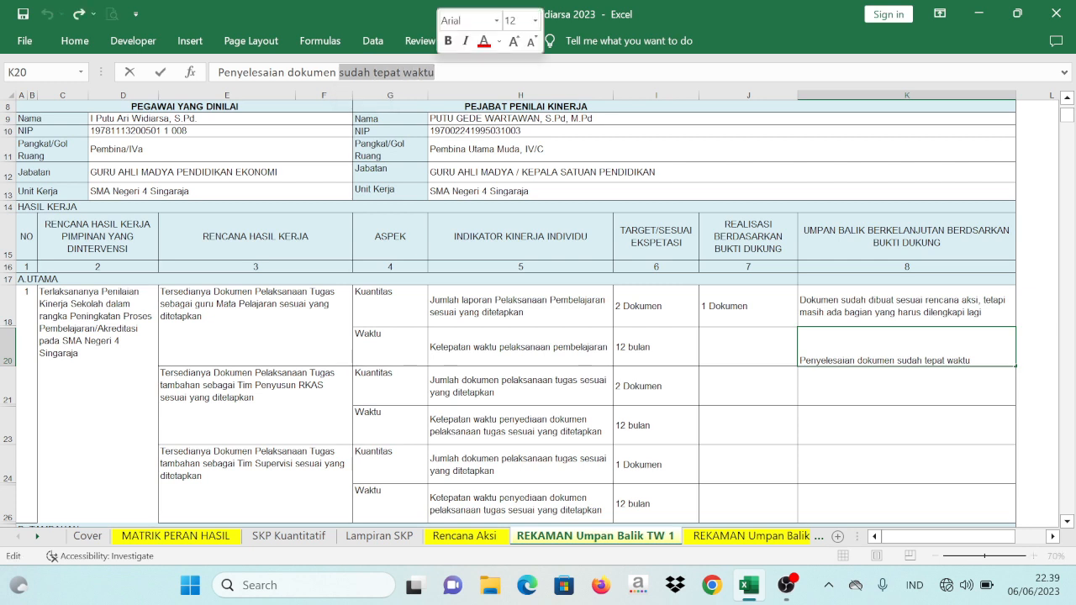
text(belum ses)
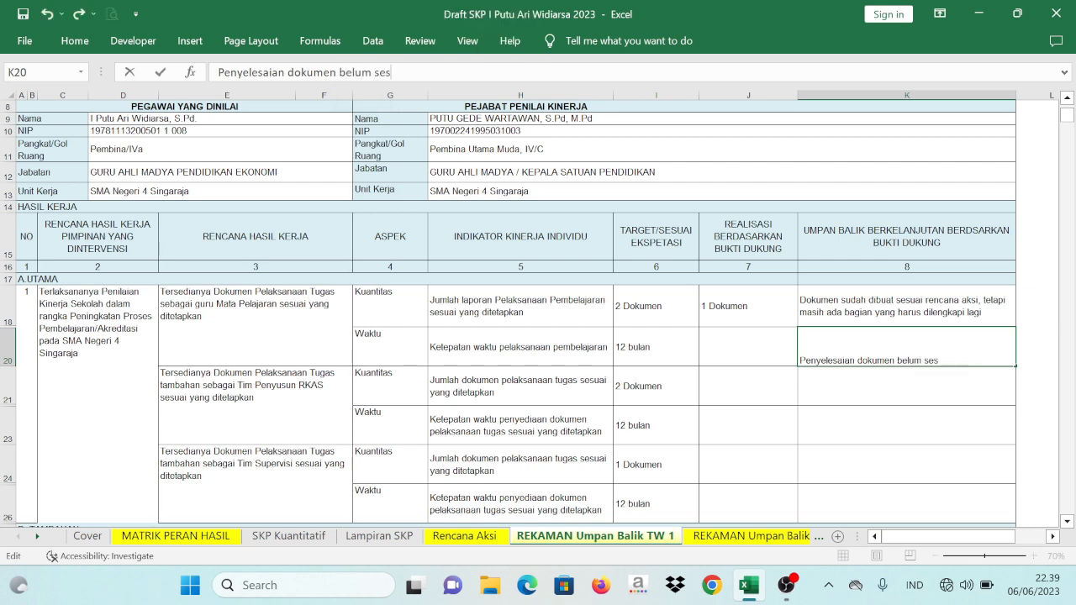
text(uai dengan )
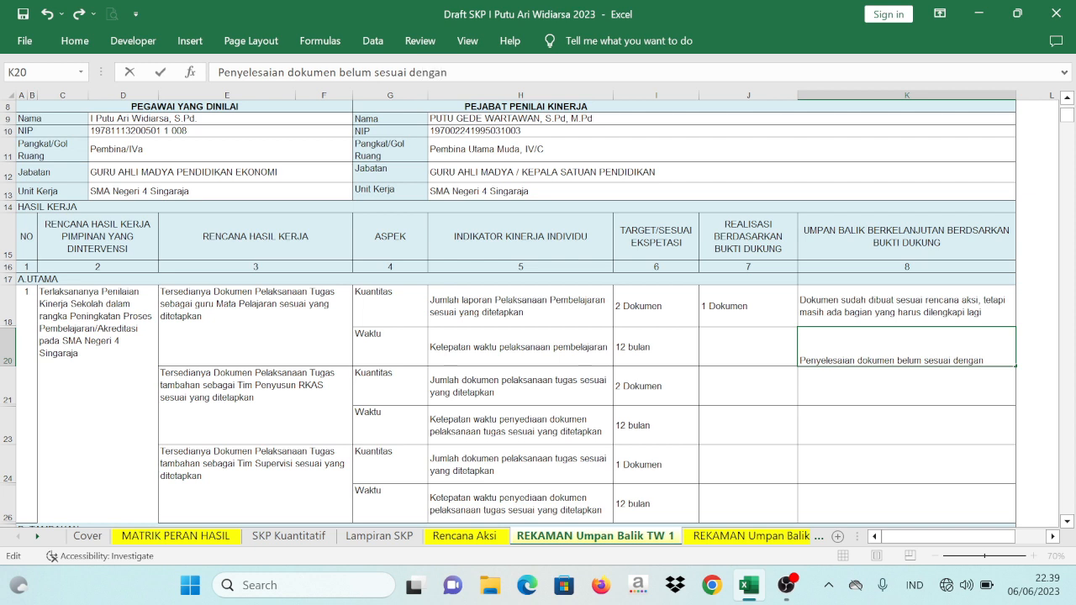
text(renaksi)
key(Return)
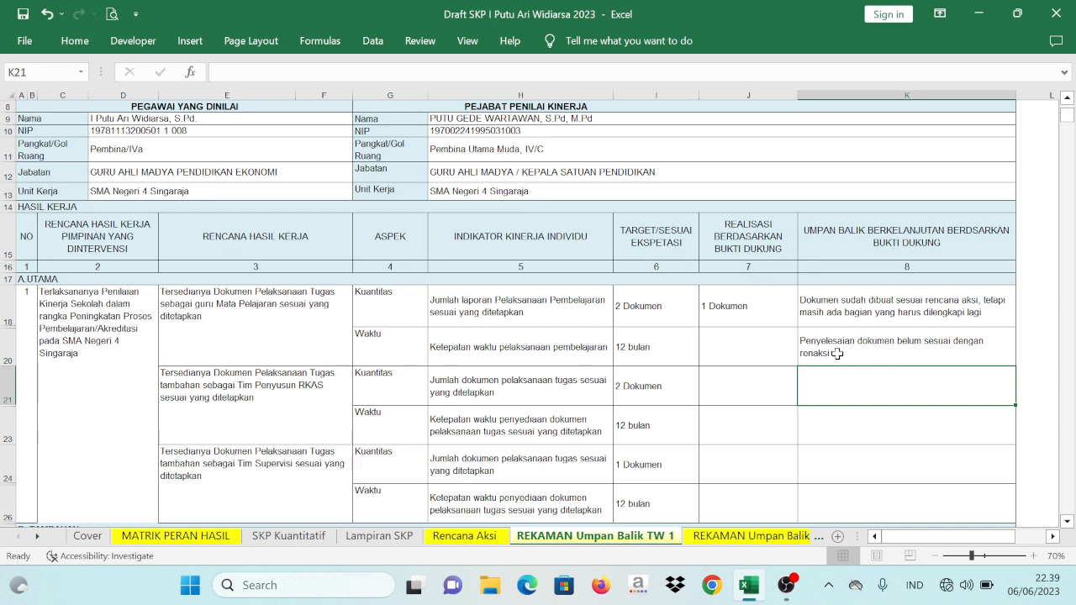
click(865, 349)
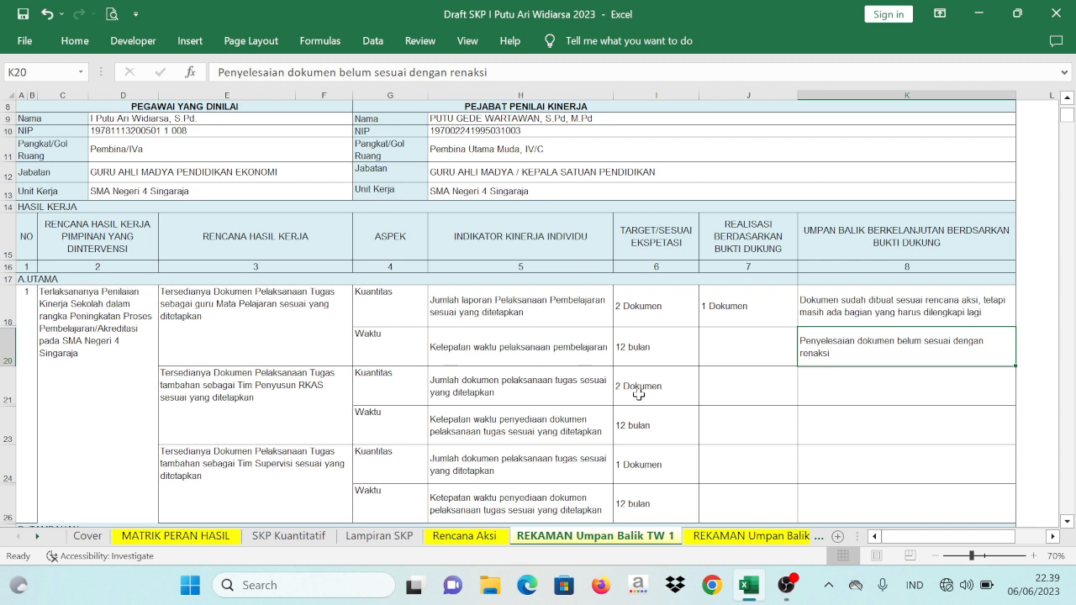
- Check the monthly targets of the Tim Penyusun RKAS item on the Rencana Aksi sheet and return to REKAMAN Umpan Balik TW 1
click(470, 538)
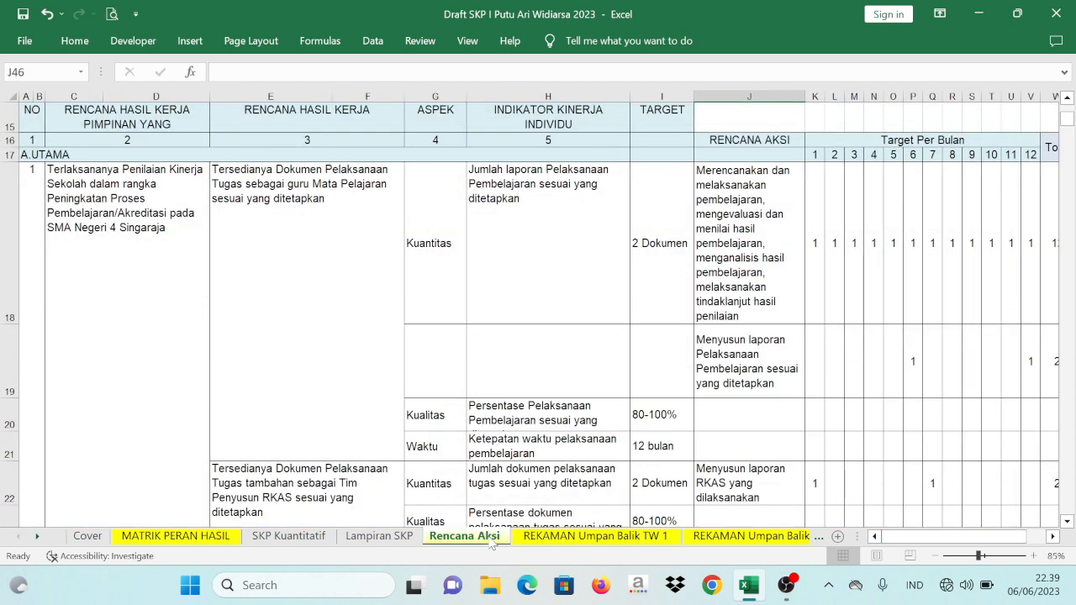
scroll(586, 403, down, 1)
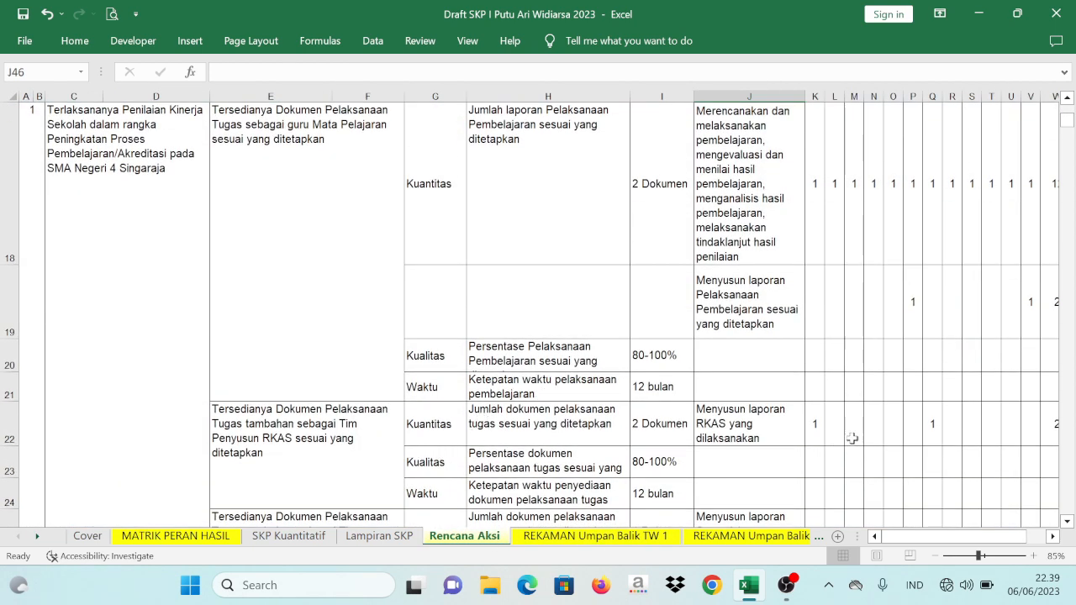
scroll(953, 487, up, 4)
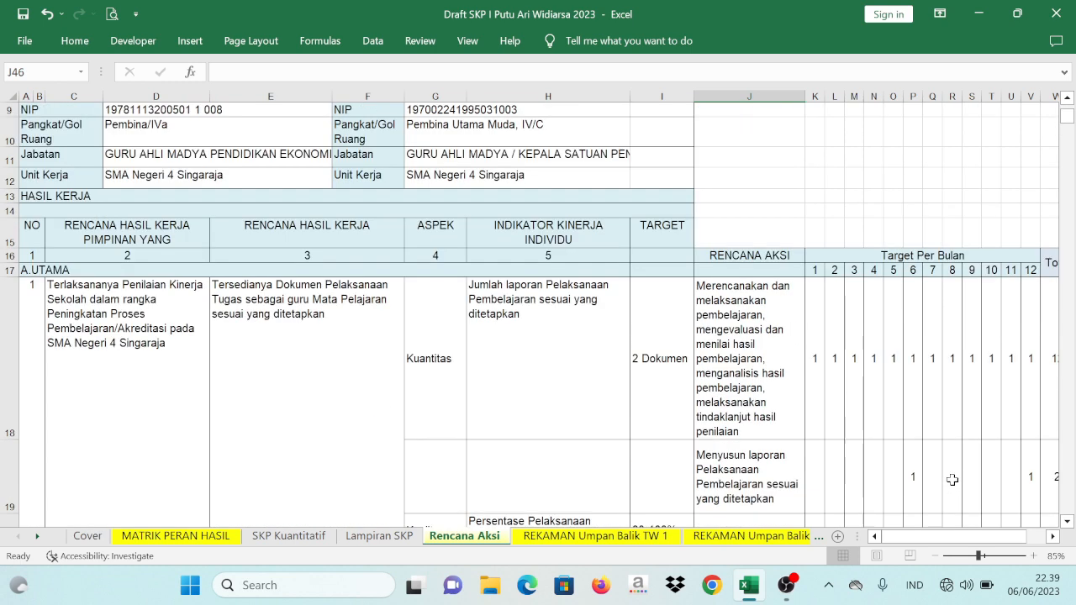
scroll(953, 479, down, 3)
scroll(953, 479, down, 1)
scroll(949, 474, up, 1)
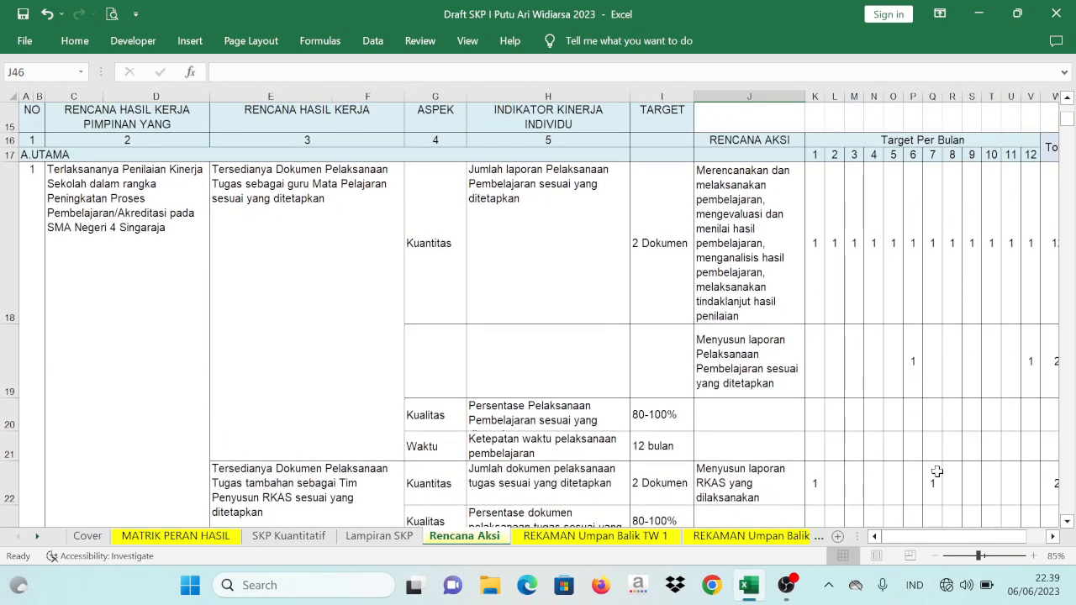
click(606, 542)
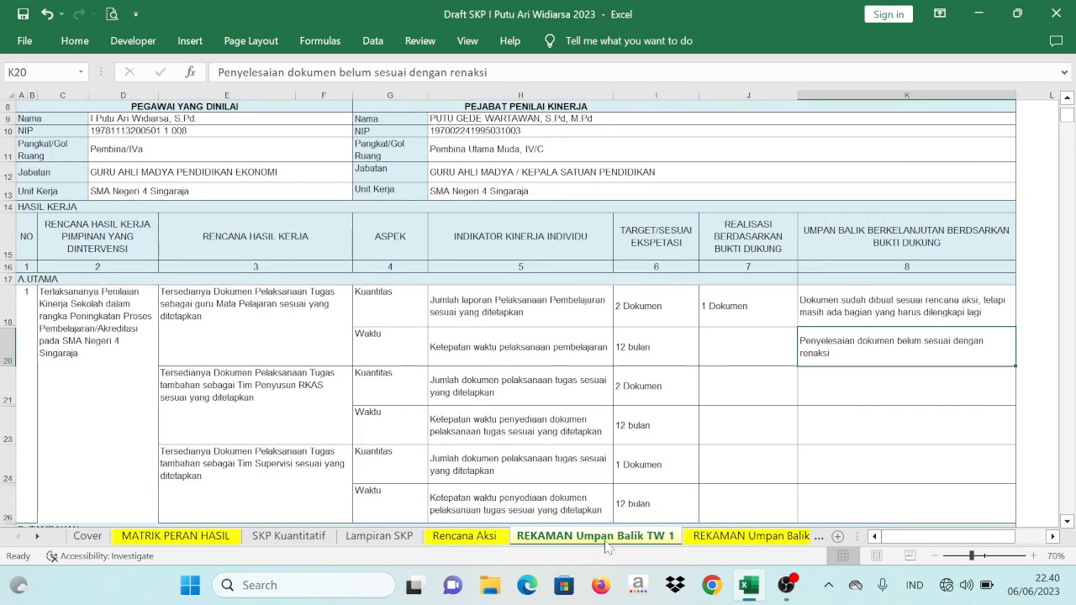
- Enter "1 Dokumen" as the realisation in J21 for the Kuantitas aspect of the Tim Penyusun RKAS item
click(709, 393)
text(1 )
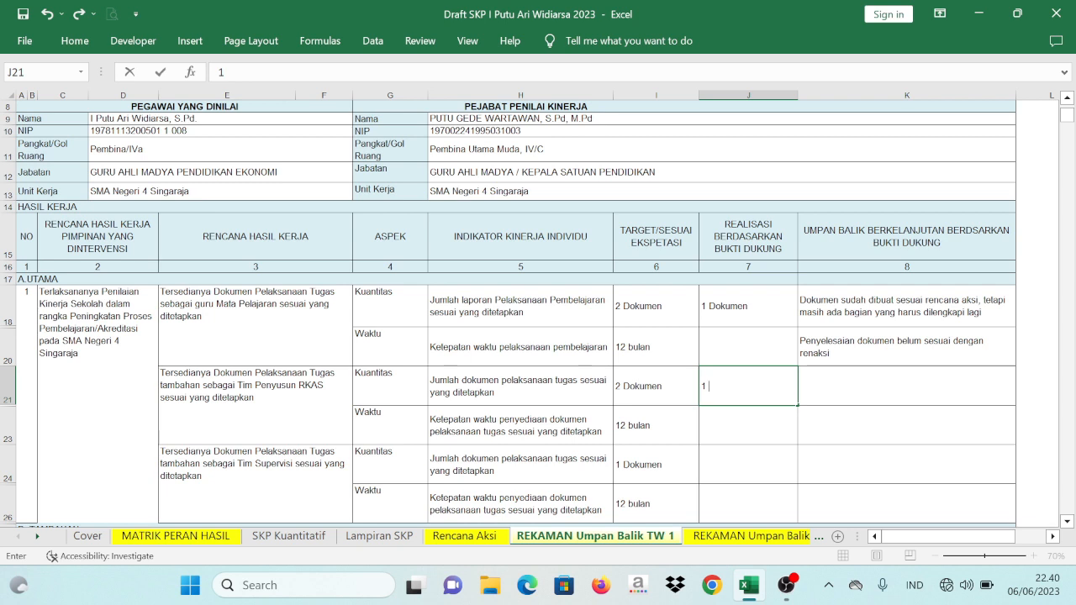
text(Doku)
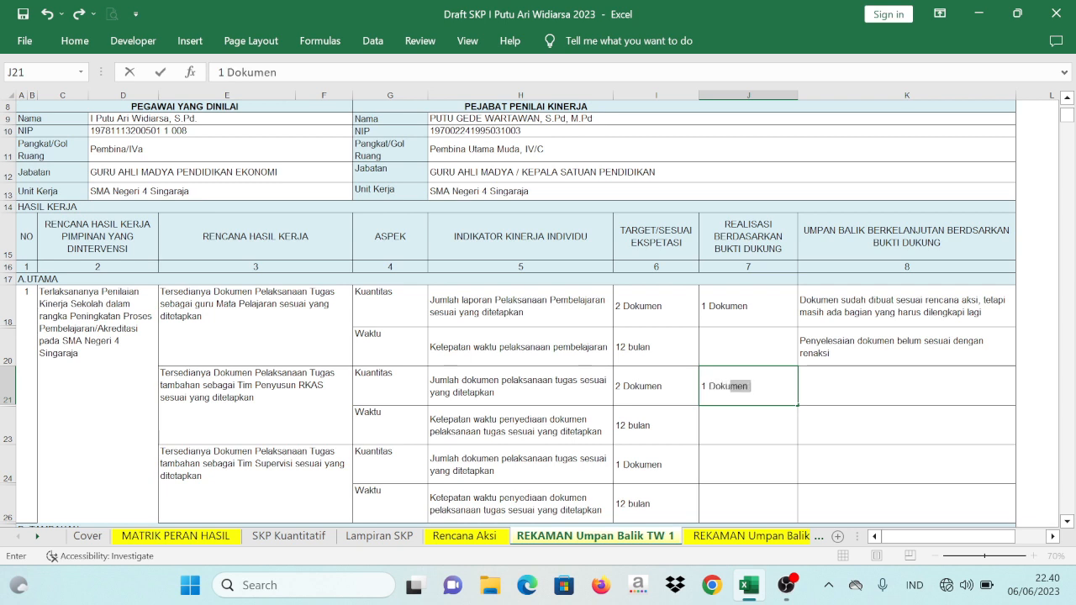
text(men)
key(Tab)
- Enter the feedback "Dokumen yang sudah dibuat perlu disempurnakan kembali" in K21 for the Tim Penyusun RKAS item's Kuantitas aspect
text(D)
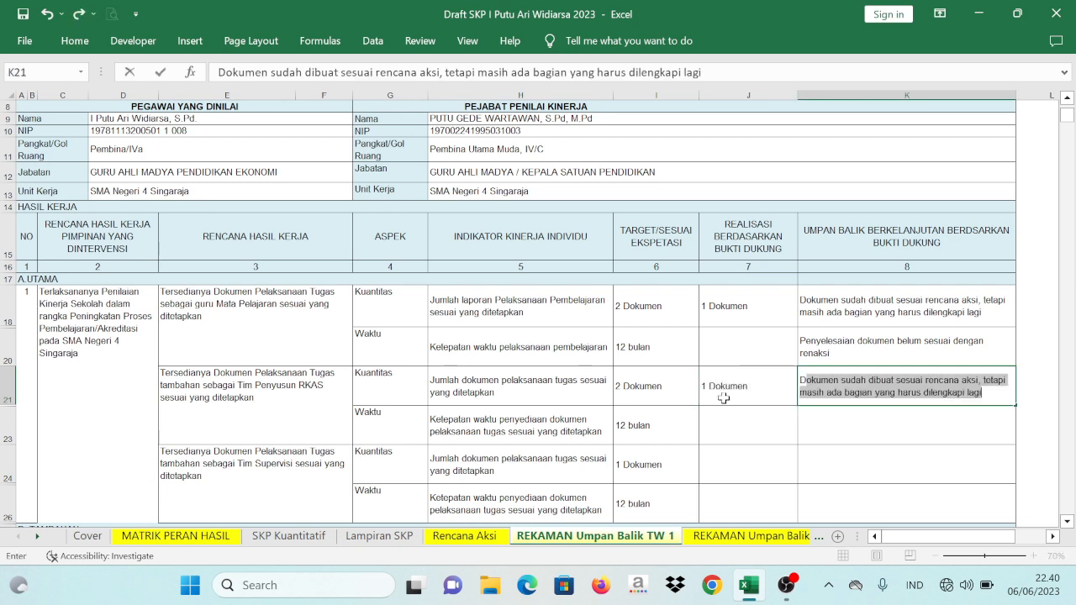
text(okumen a)
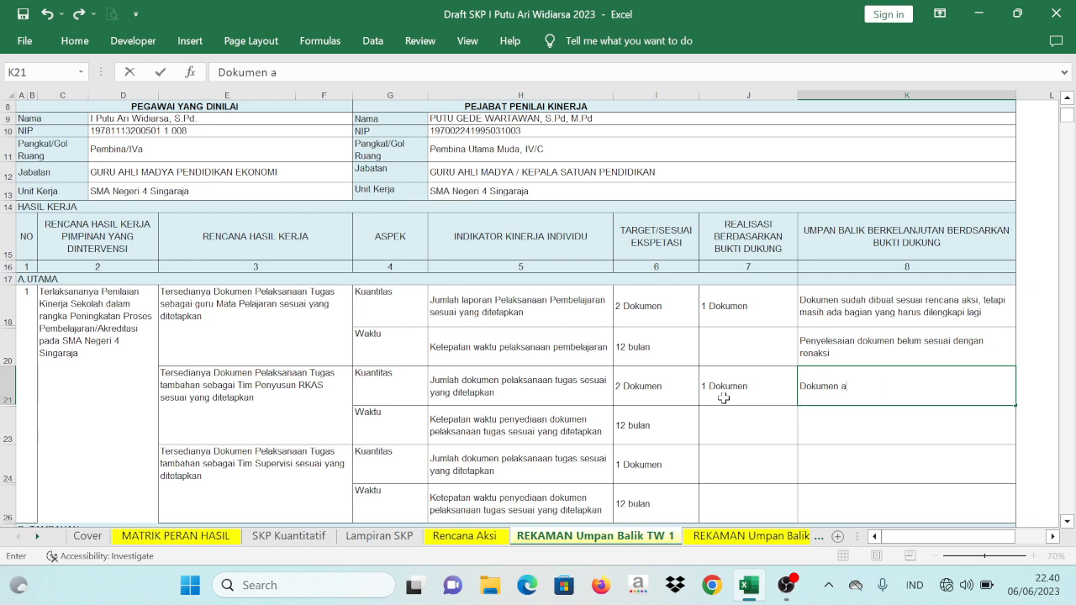
key(BackSpace)
text(syd)
key(BackSpace)
text(ydah)
key(BackSpace)
key(BackSpace)
key(BackSpace)
key(BackSpace)
key(BackSpace)
text(yang sudah dibu)
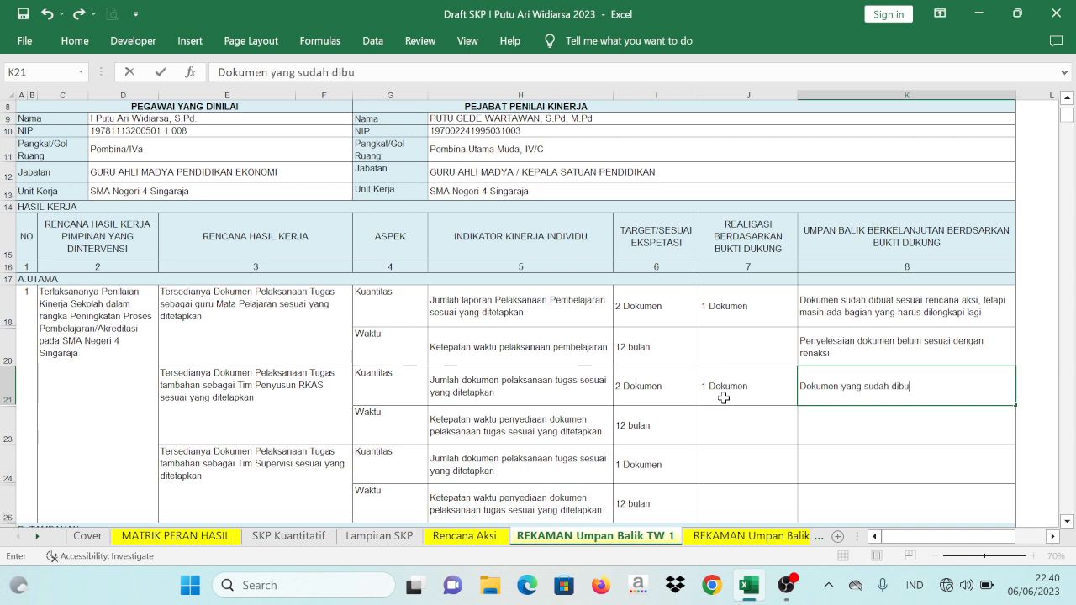
text(at perlu disempurnak)
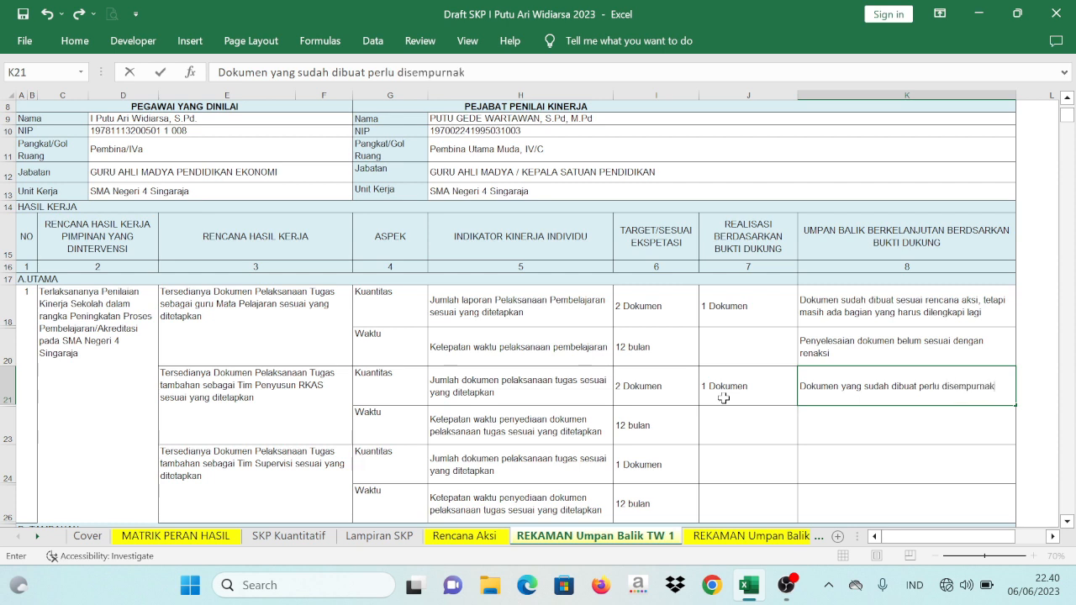
text(an kembali)
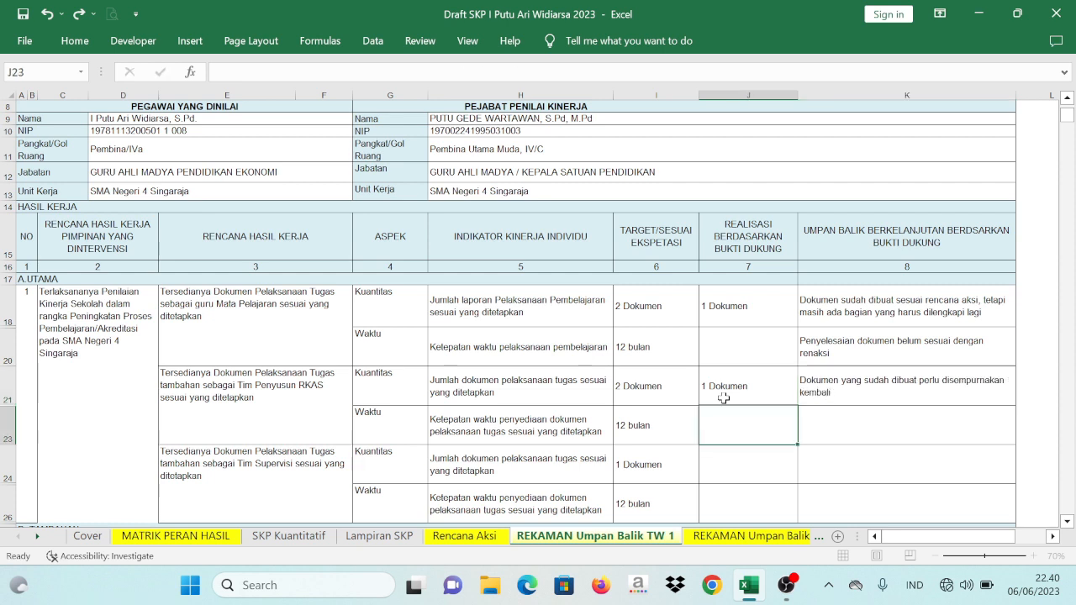
key(Return)
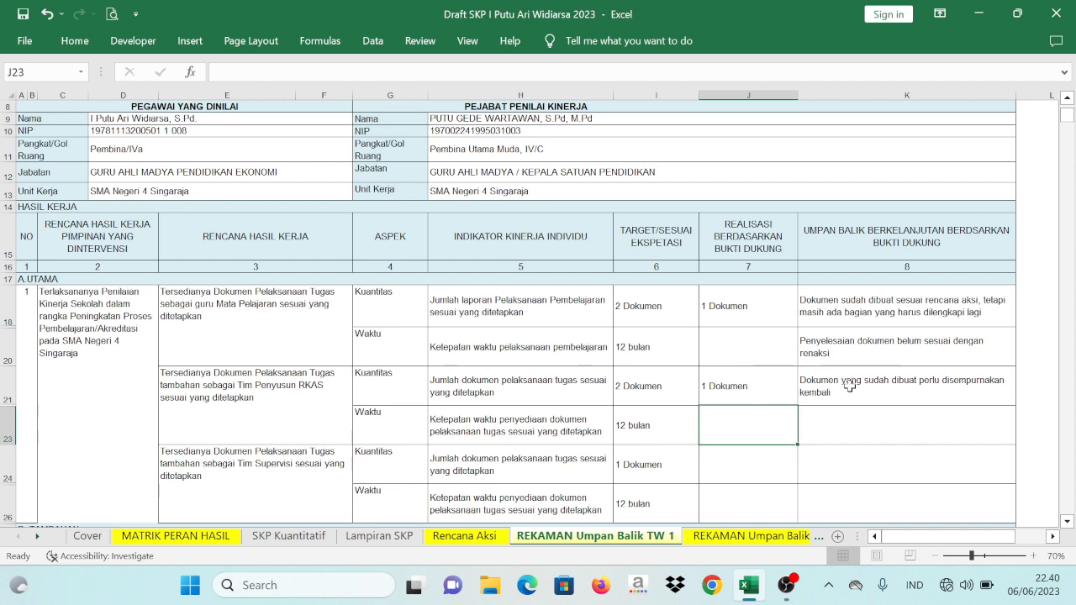
- Enter the feedback "Penyelesaian dokumen sudah sesuai dengan waktu yang direncanakan." in K23 for the Tim Penyusun RKAS item's Waktu aspect
click(847, 433)
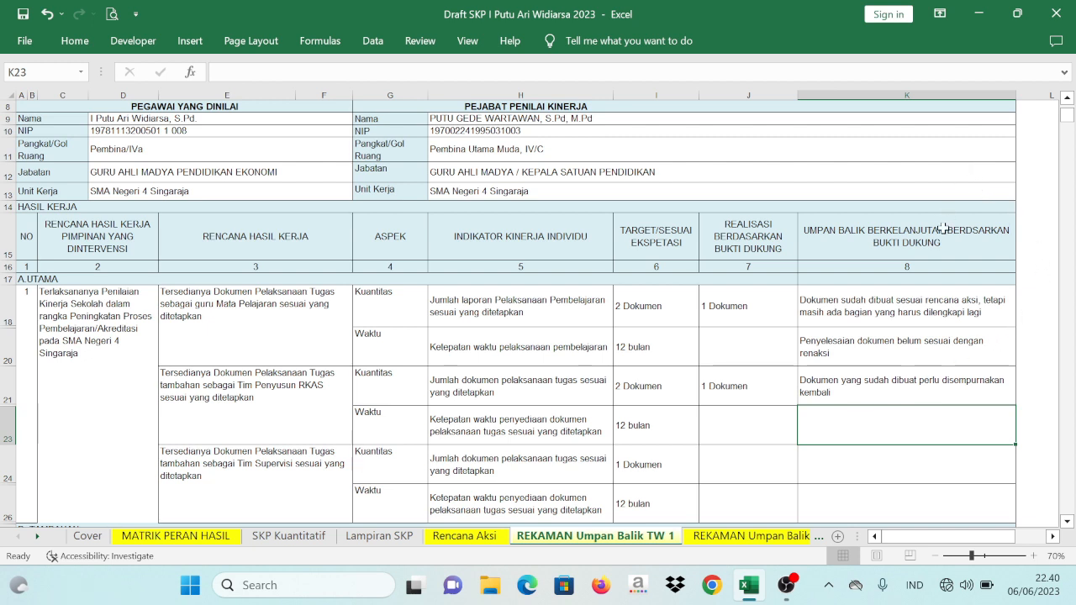
text(PEnyesua)
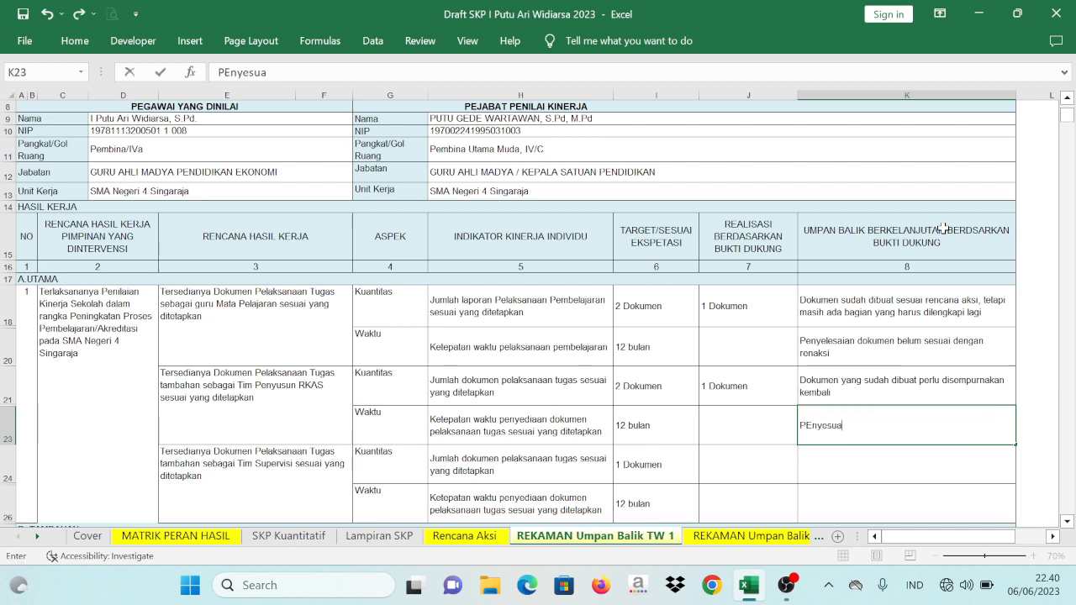
key(BackSpace)
key(BackSpace)
key(BackSpace)
key(BackSpace)
key(BackSpace)
key(BackSpace)
key(BackSpace)
text(Penyelesaian d)
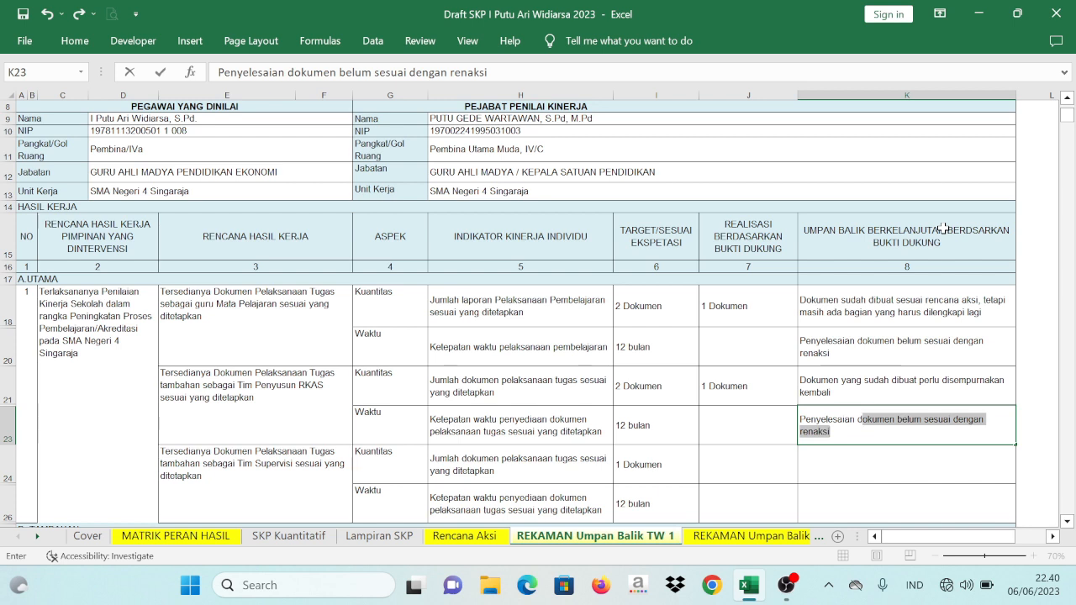
text(okue)
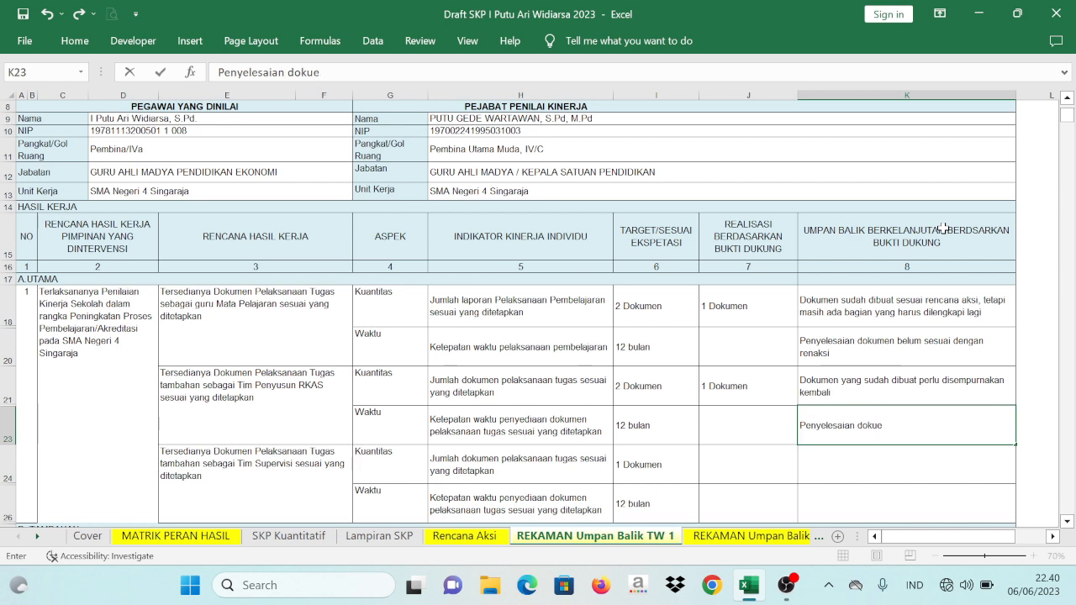
key(BackSpace)
text(men sudah sesuai dengan wak)
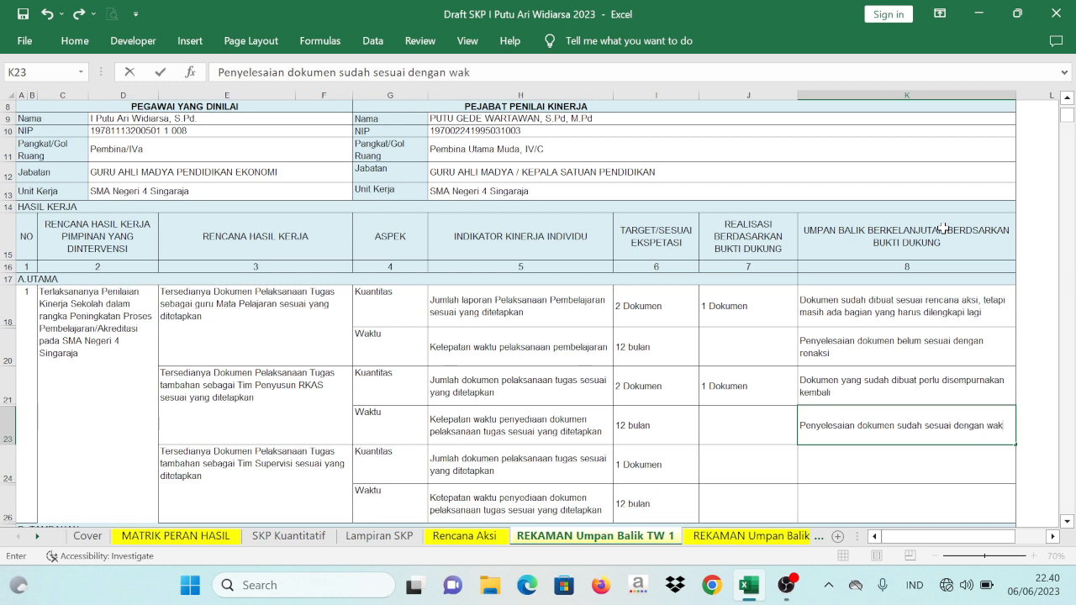
text(tu yang di)
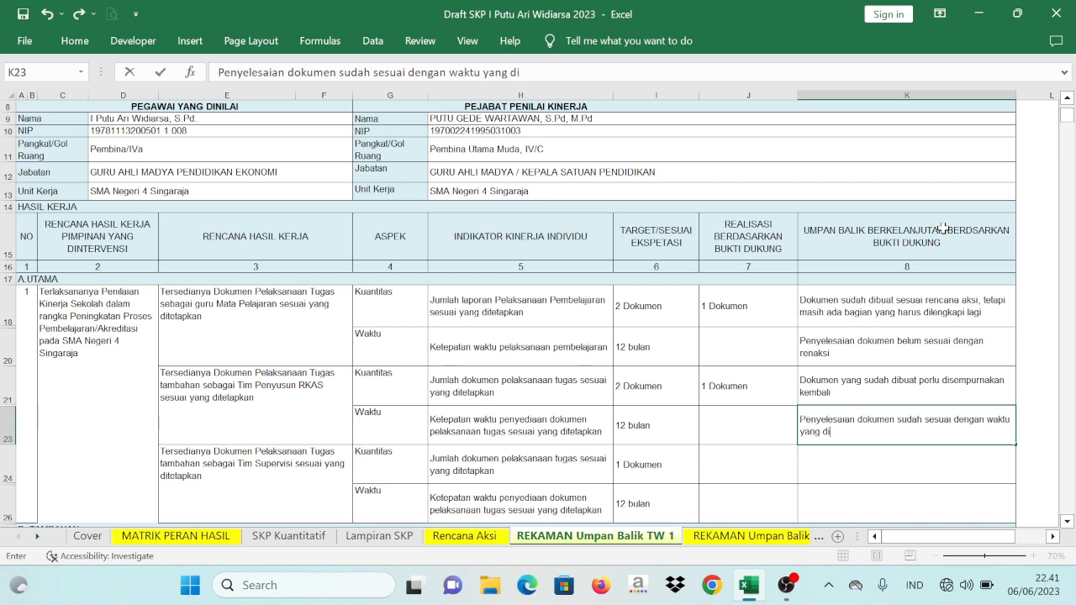
text(rencanakan.)
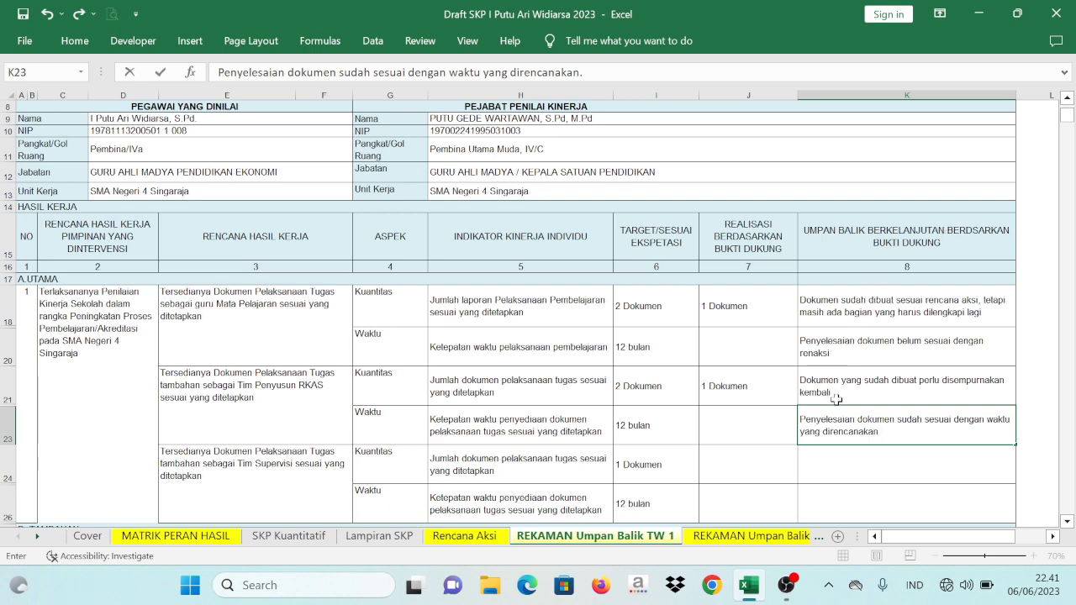
- Check the monthly targets on the Rencana Aksi sheet for the Tim Supervisi item and return to REKAMAN Umpan Balik TW 1
scroll(838, 401, down, 1)
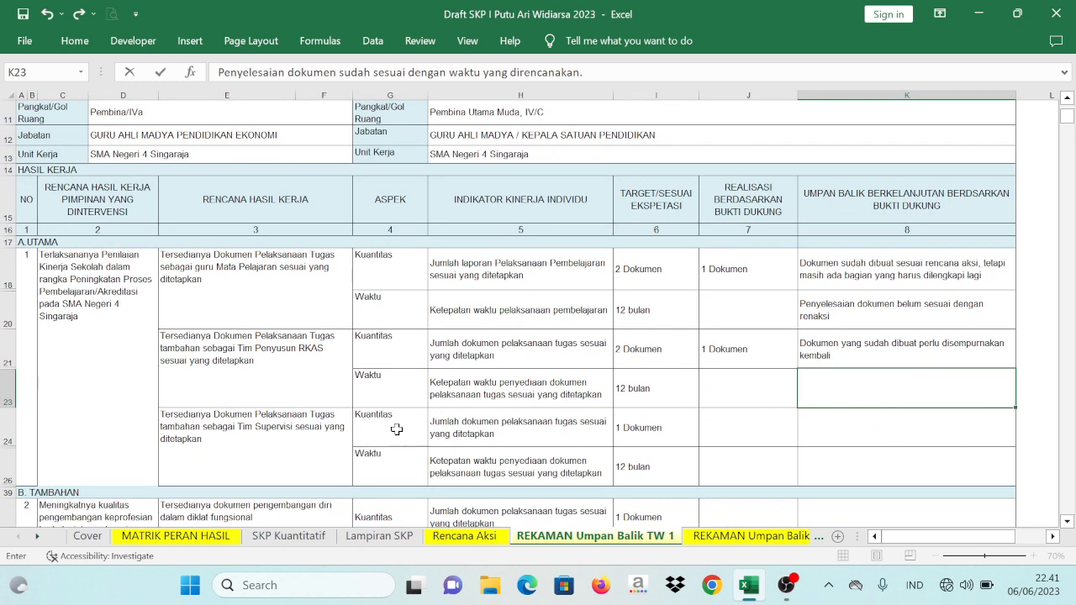
scroll(392, 419, down, 2)
scroll(290, 302, down, 1)
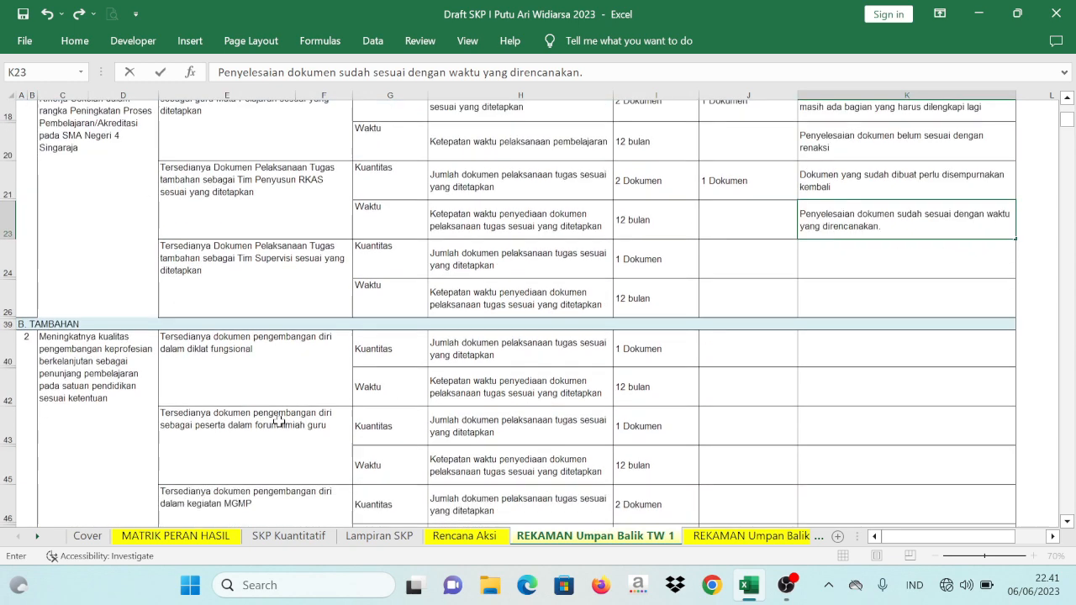
scroll(294, 300, up, 1)
click(295, 298)
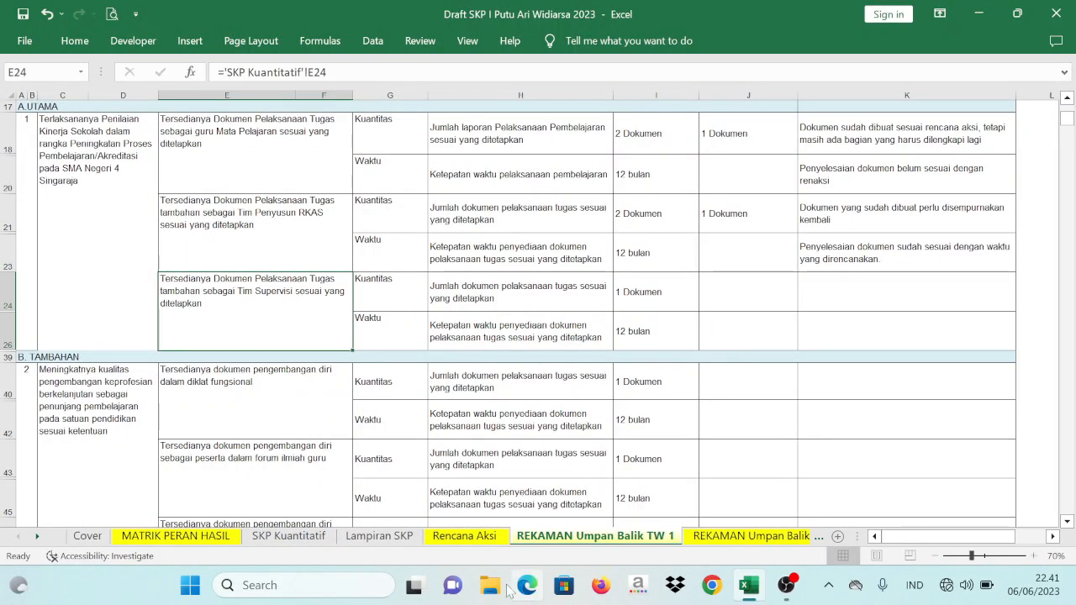
click(498, 542)
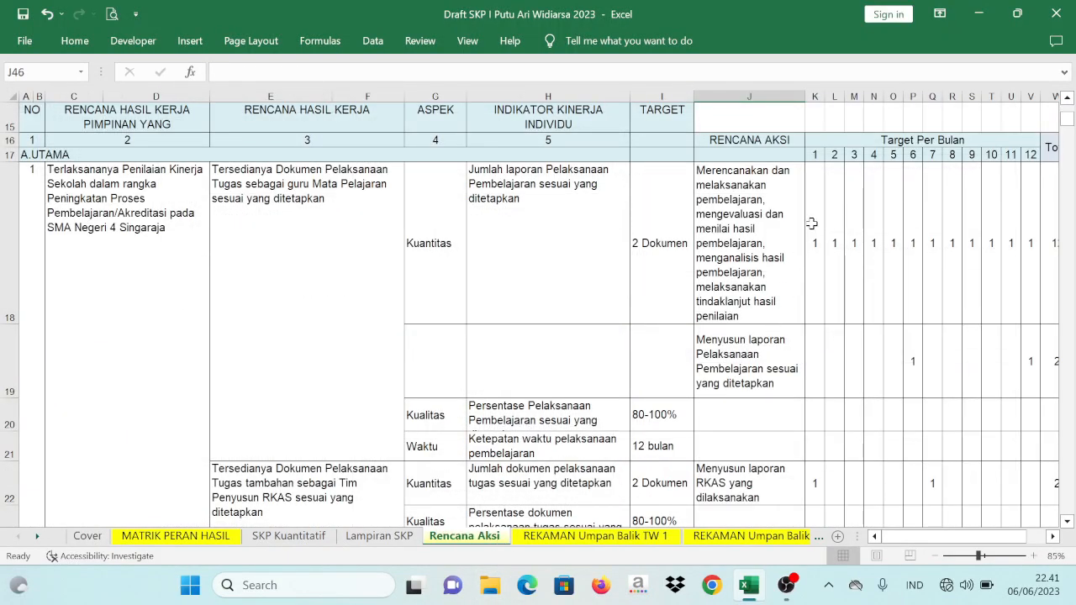
scroll(871, 303, down, 8)
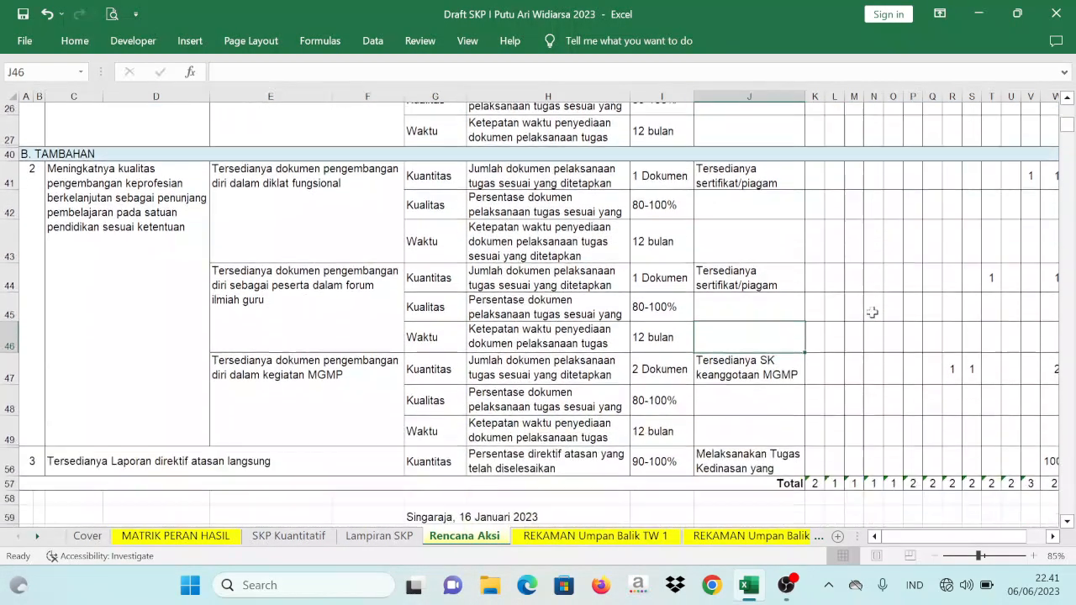
scroll(870, 312, up, 7)
scroll(871, 314, up, 3)
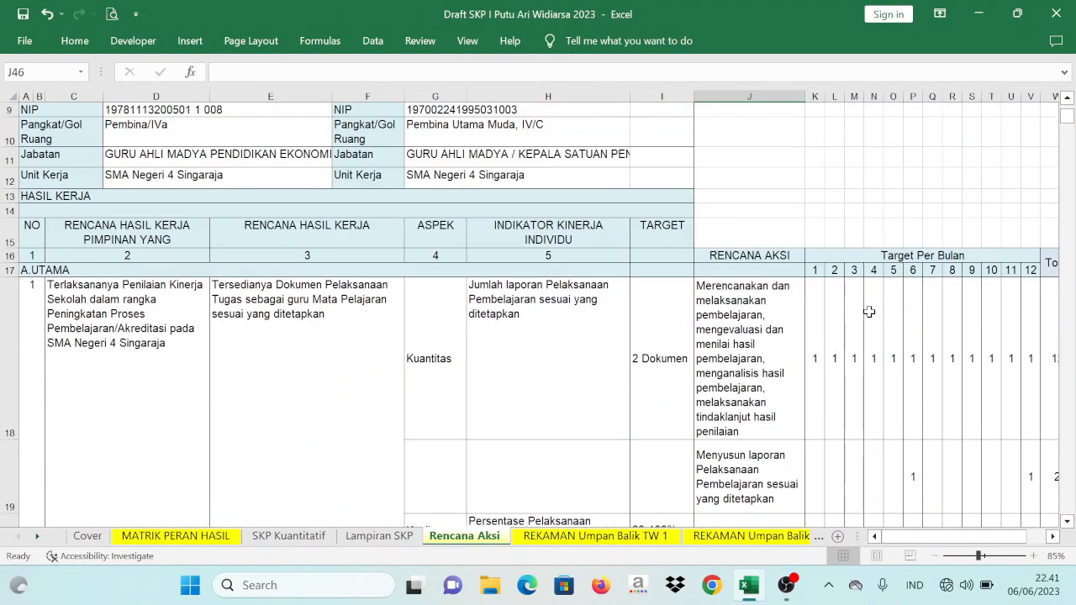
click(595, 536)
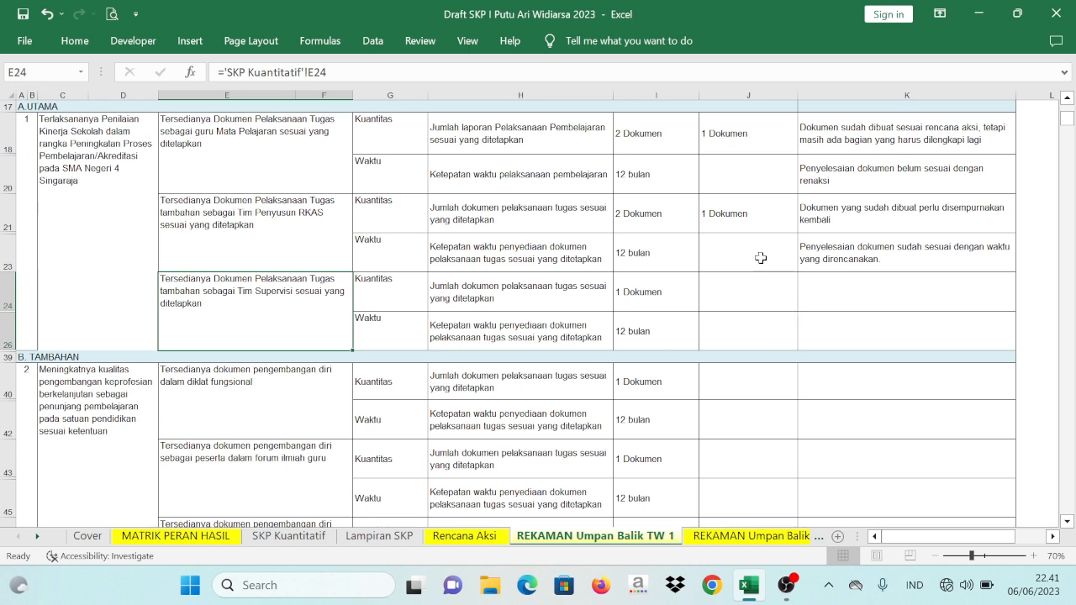
- Enter "0 Dokumen" as the realisation in J24 for the Kuantitas aspect of the Tim Supervisi item
click(741, 287)
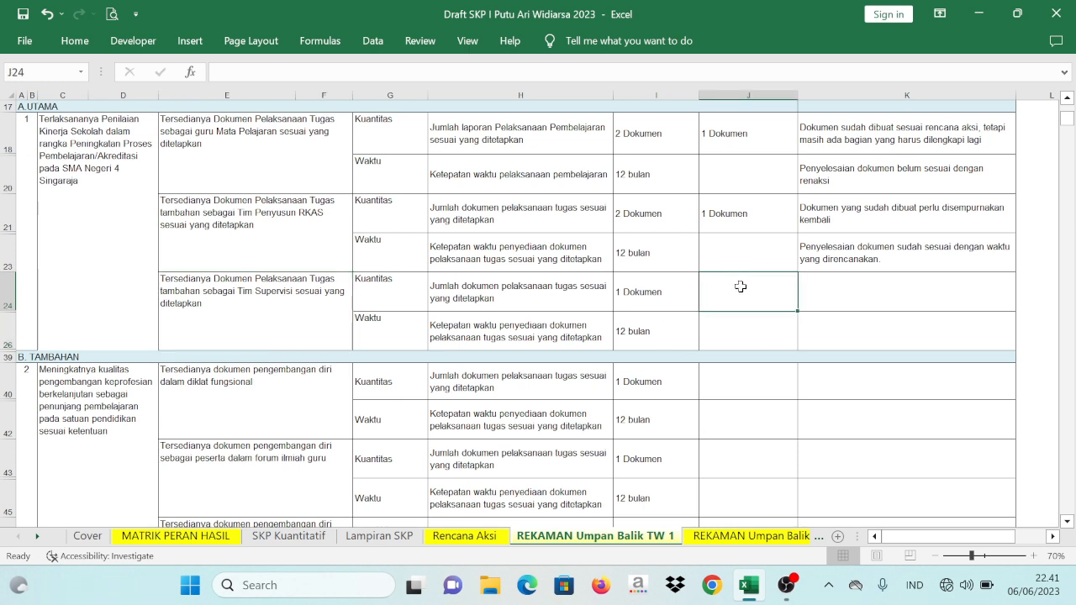
text(0 Do)
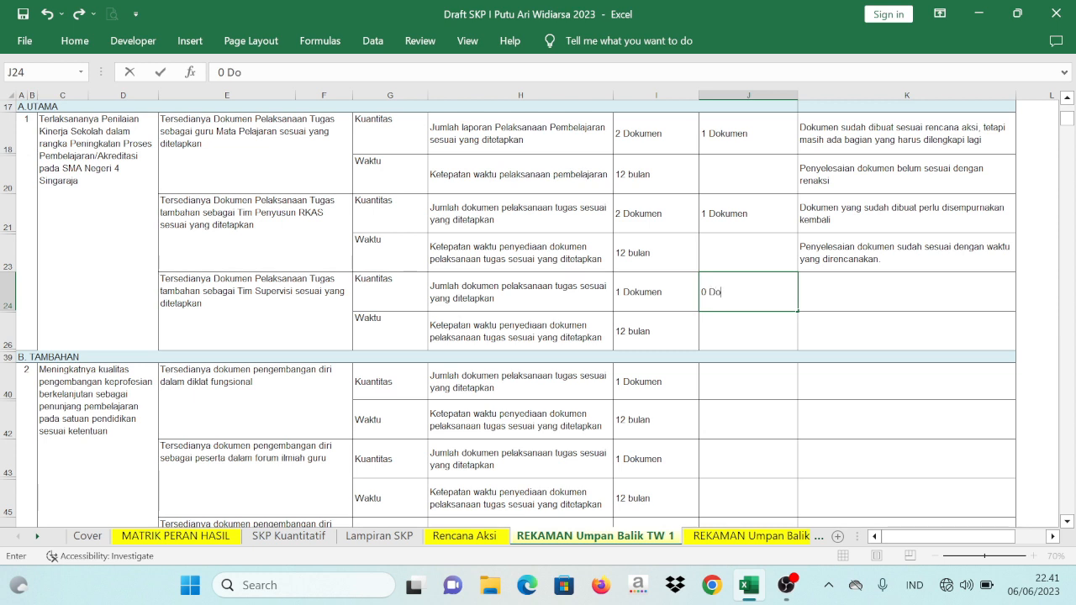
text(kumen)
key(Tab)
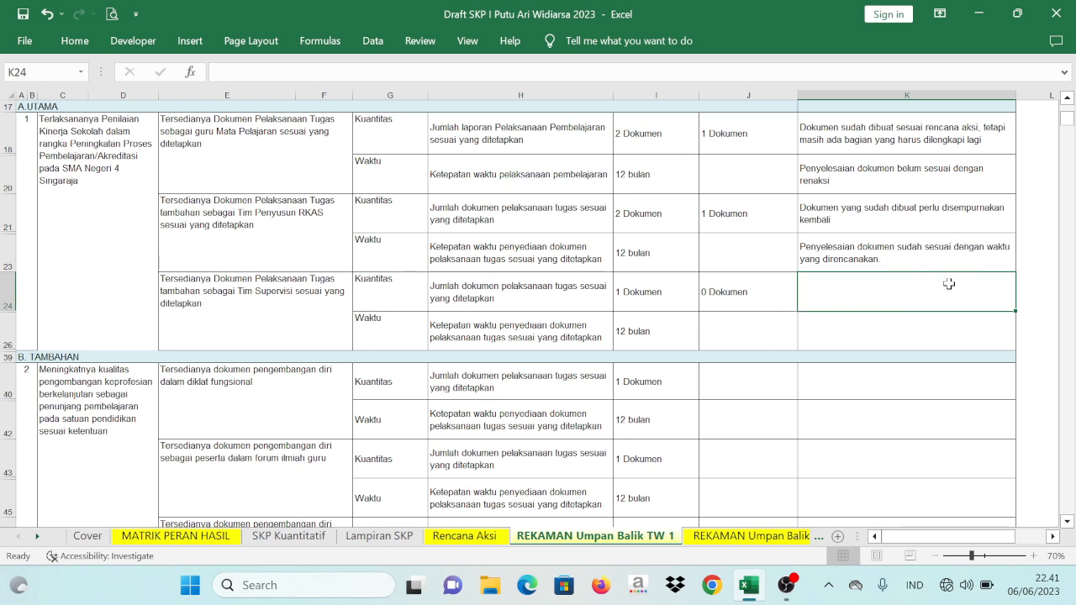
- Enter the feedback "Dokumen sedang dalam pengerjaan" in K24 for the Tim Supervisi item's Kuantitas aspect
text(Dokum)
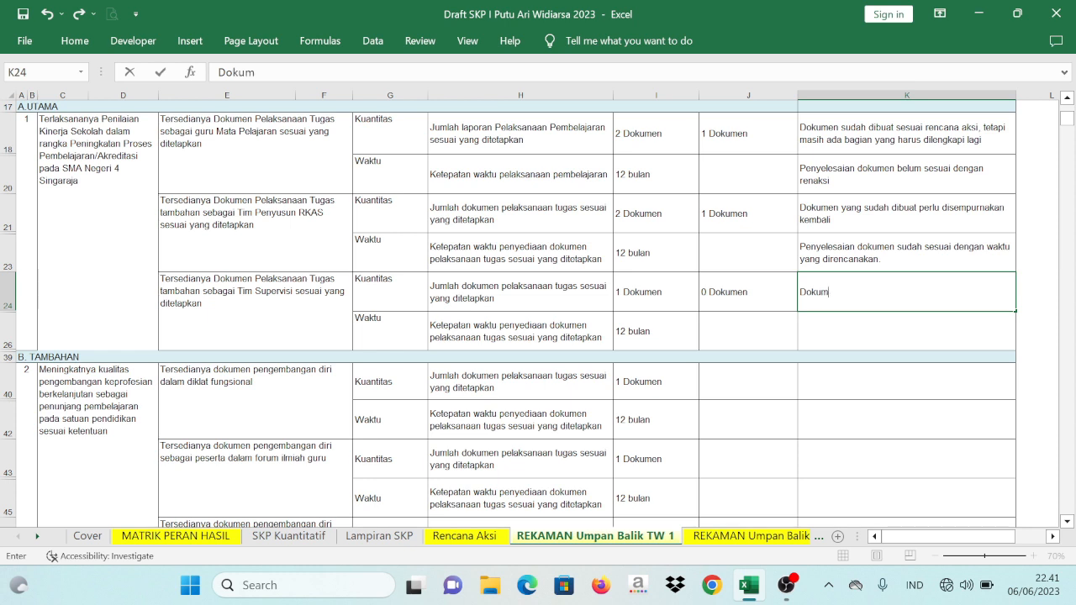
text(en sedanga)
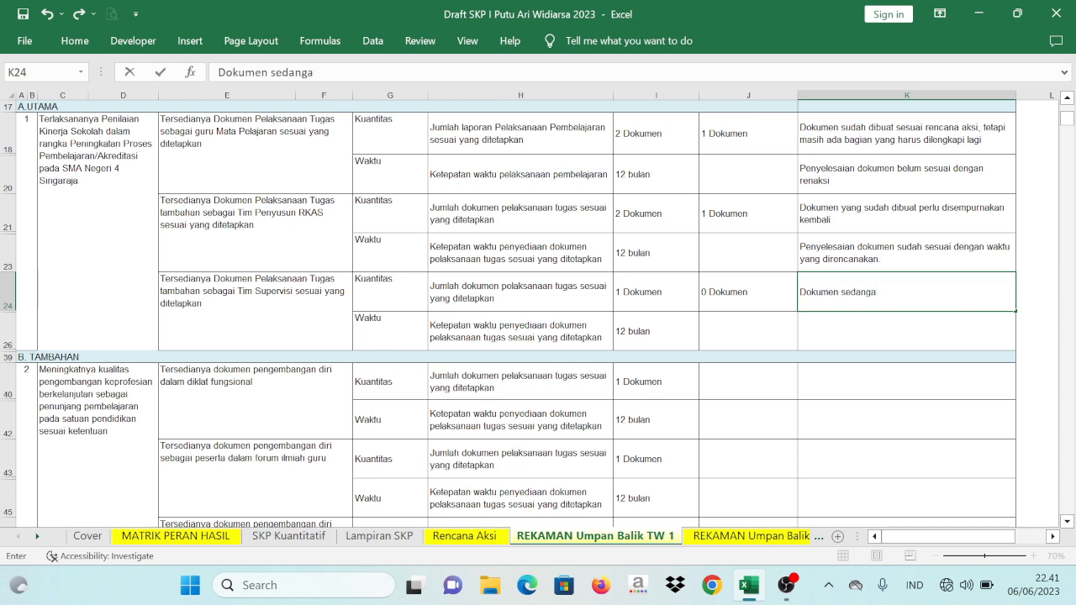
text( da)
key(BackSpace)
key(BackSpace)
text(dalam pengerjaan)
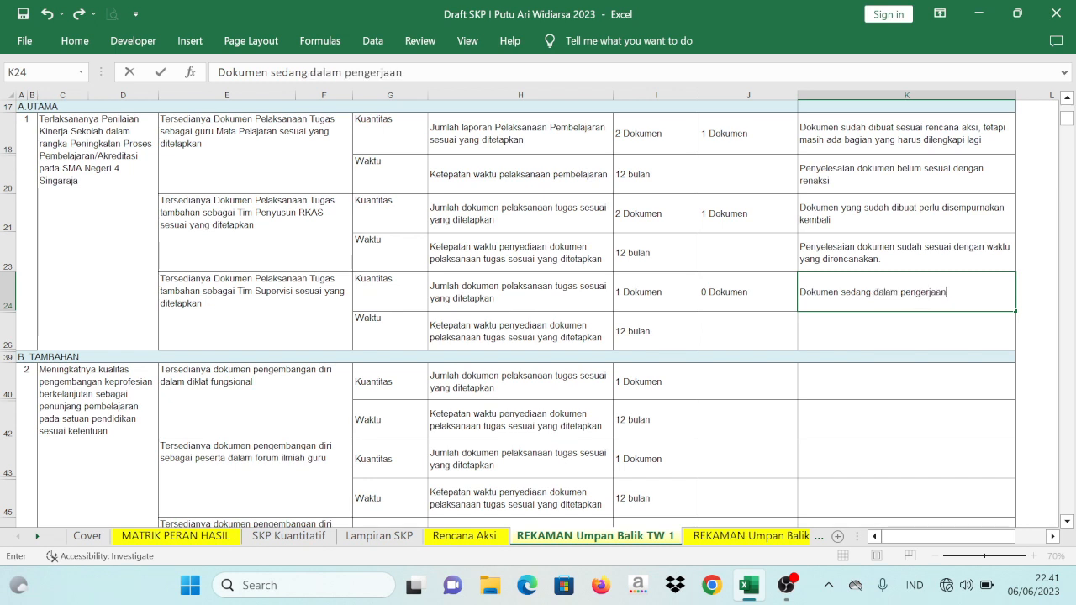
key(Return)
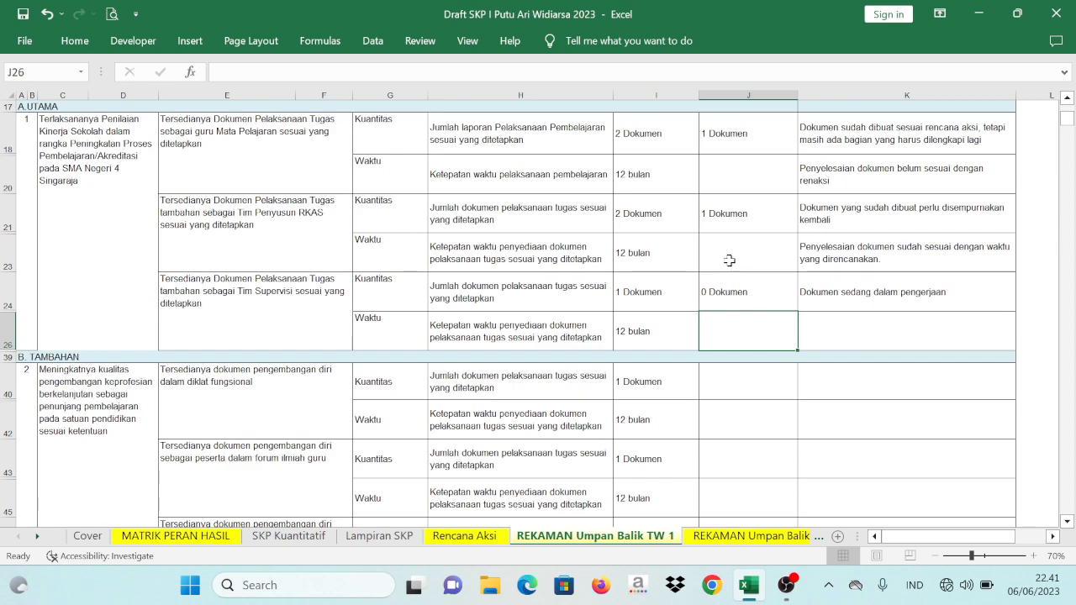
- Review the Tambahan items, the Rating Hasil Kerja rows and the feedback entries from K18 down on the TW 1 sheet
scroll(777, 341, down, 3)
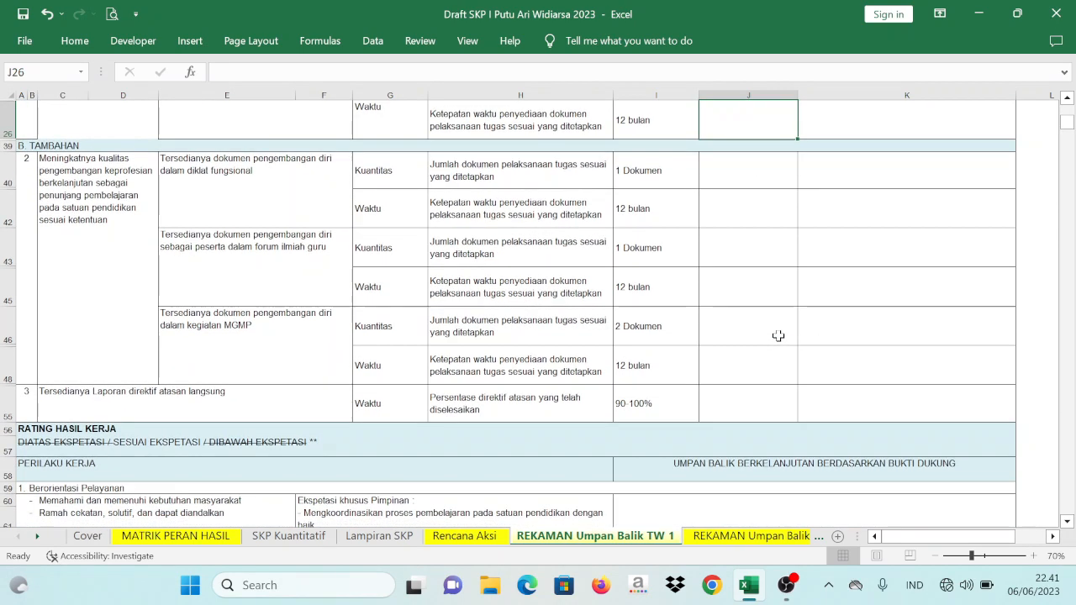
scroll(778, 336, up, 4)
scroll(778, 335, down, 4)
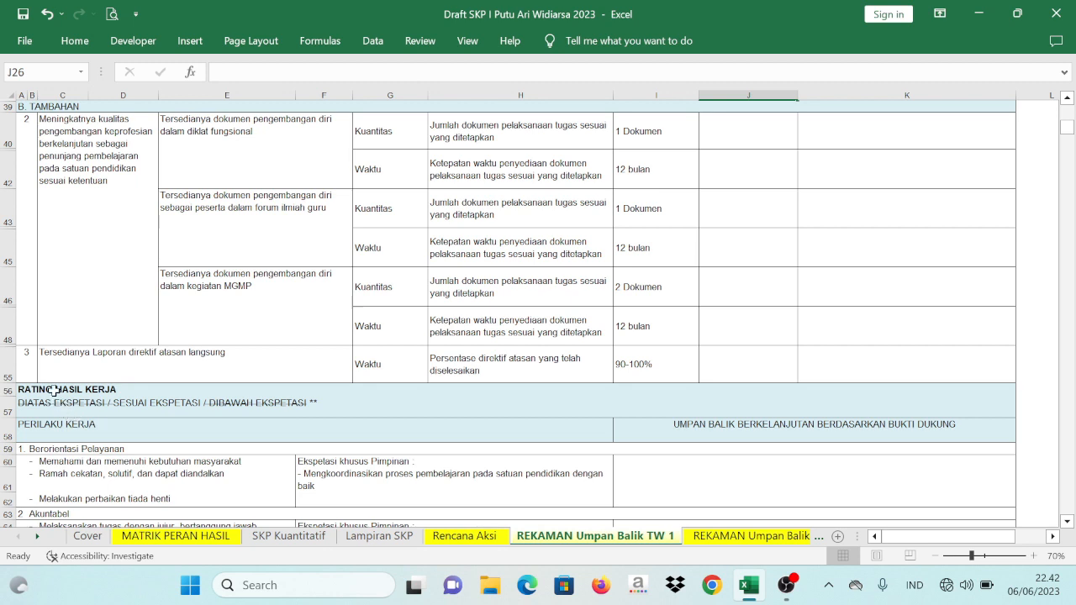
click(25, 392)
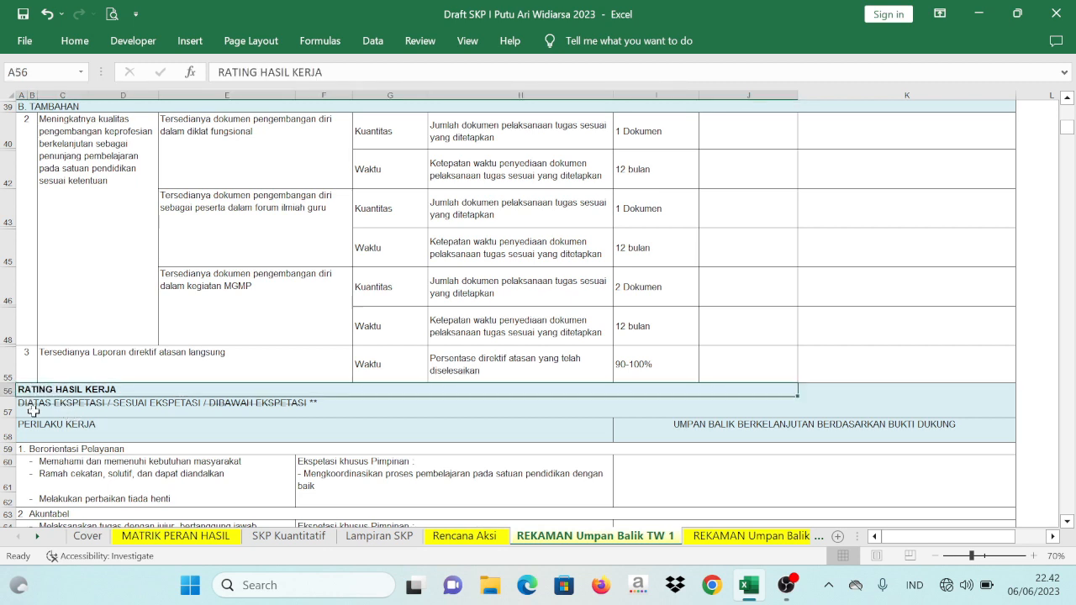
click(37, 407)
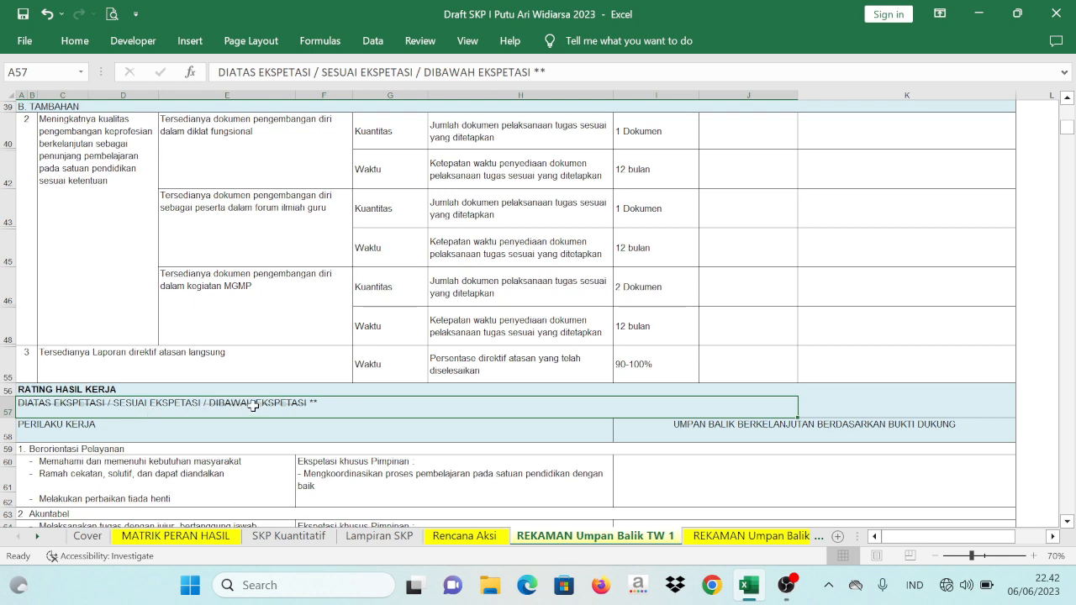
scroll(454, 372, up, 3)
scroll(525, 344, up, 1)
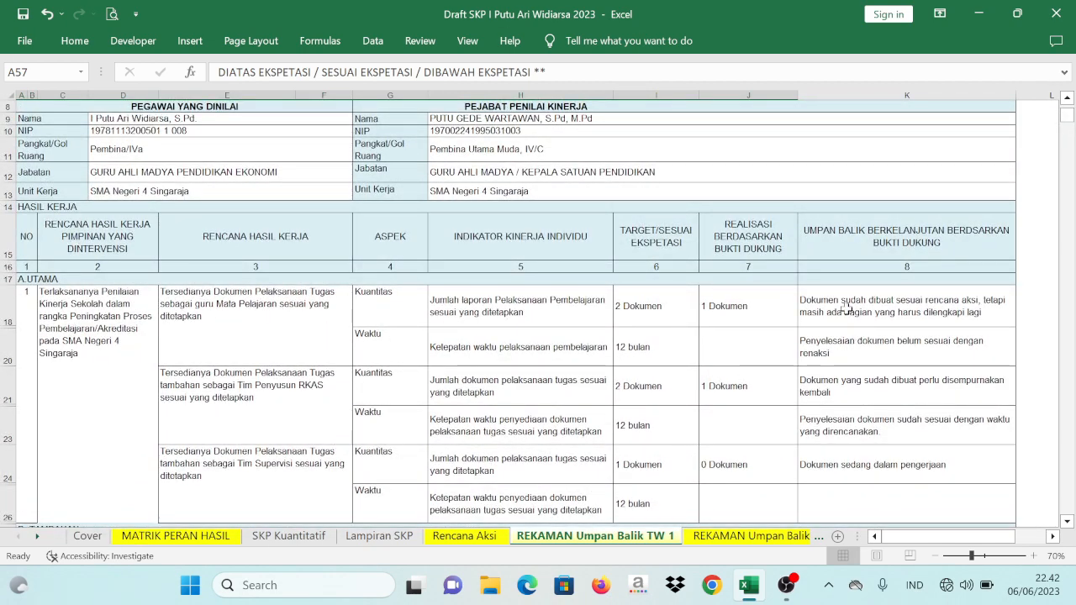
drag(845, 304, 874, 526)
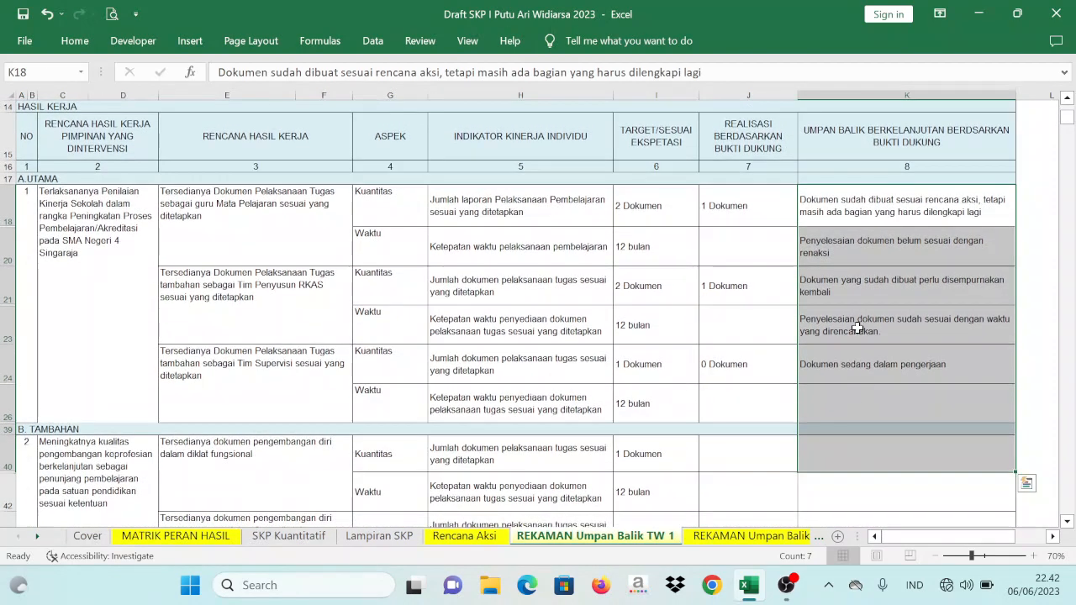
click(850, 203)
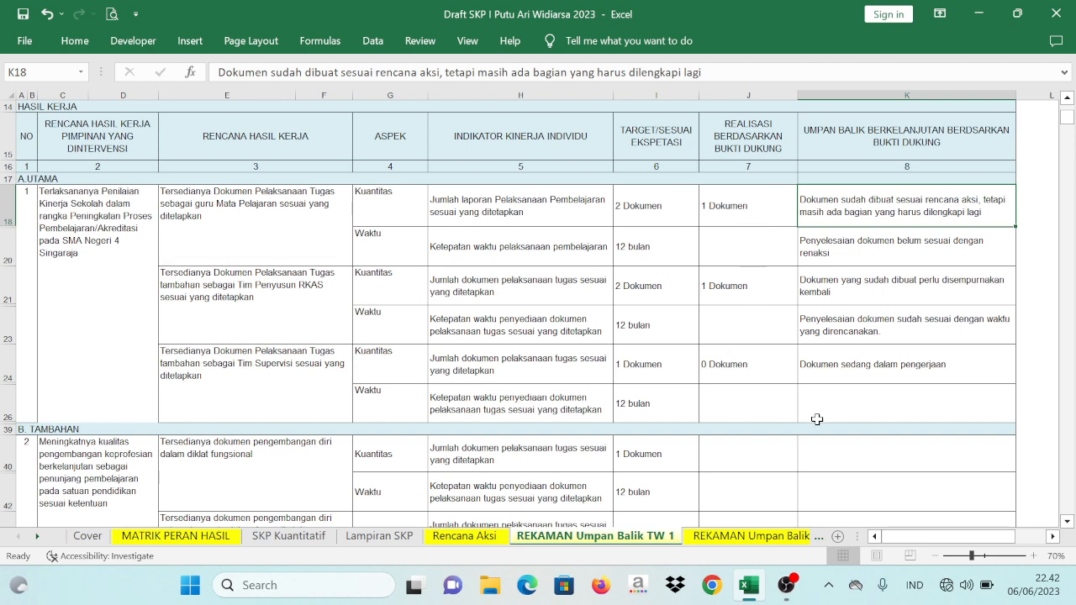
scroll(751, 379, down, 5)
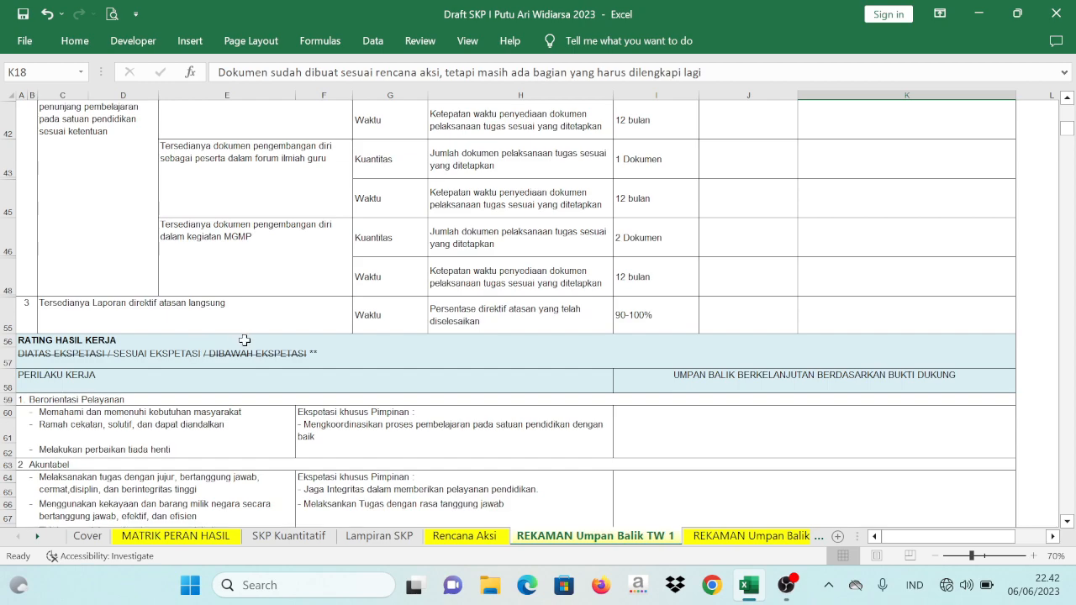
- Review the Utama and Tambahan items, the Rating Hasil Kerja rows and the Perilaku Kerja section with its leader expectations on the TW 1 sheet
scroll(697, 286, up, 5)
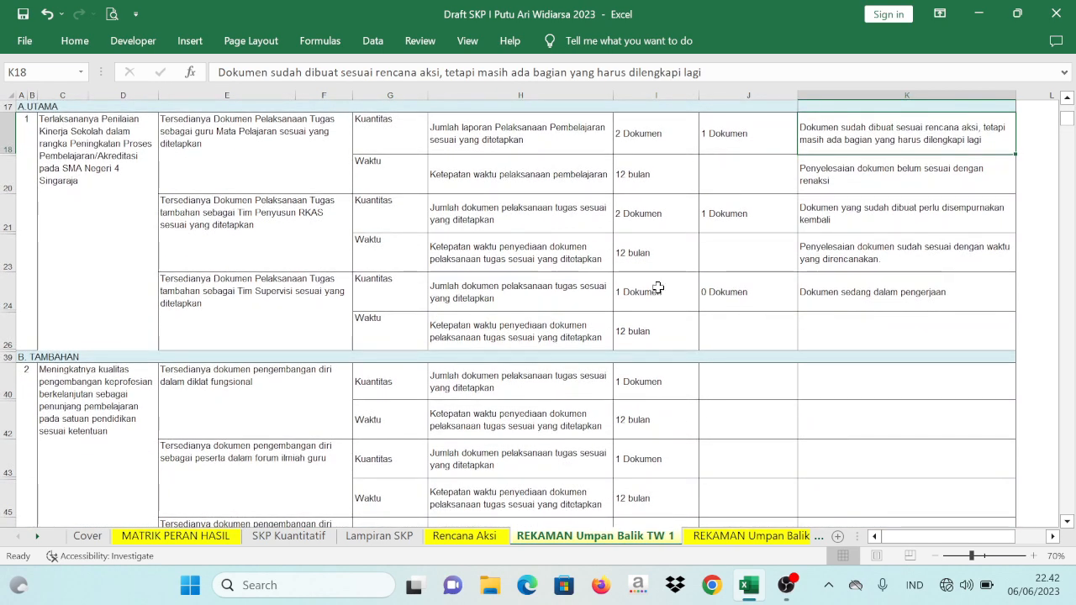
scroll(655, 274, up, 1)
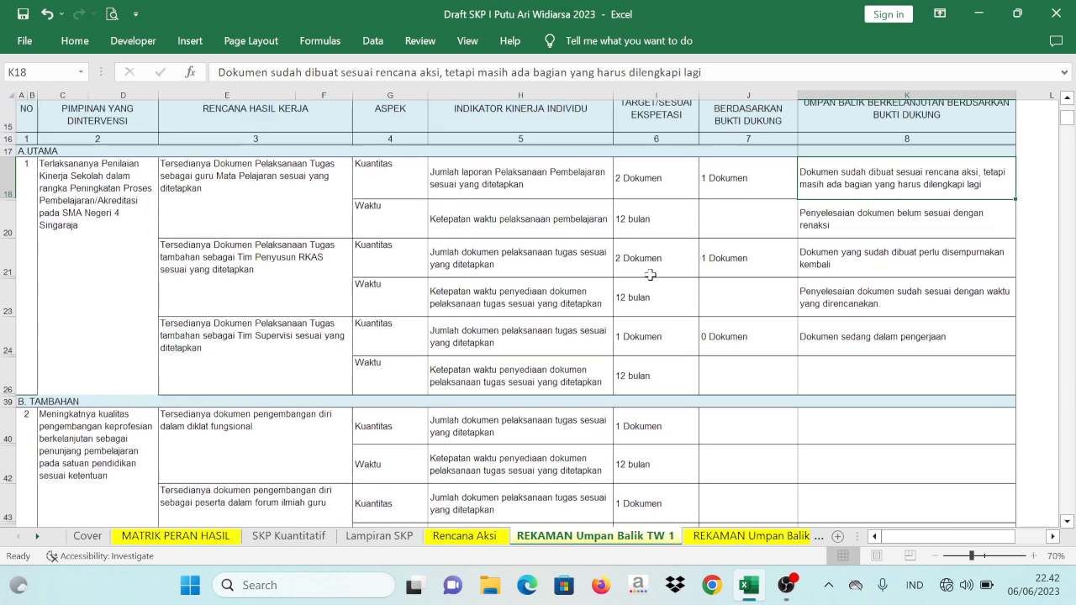
scroll(650, 275, down, 8)
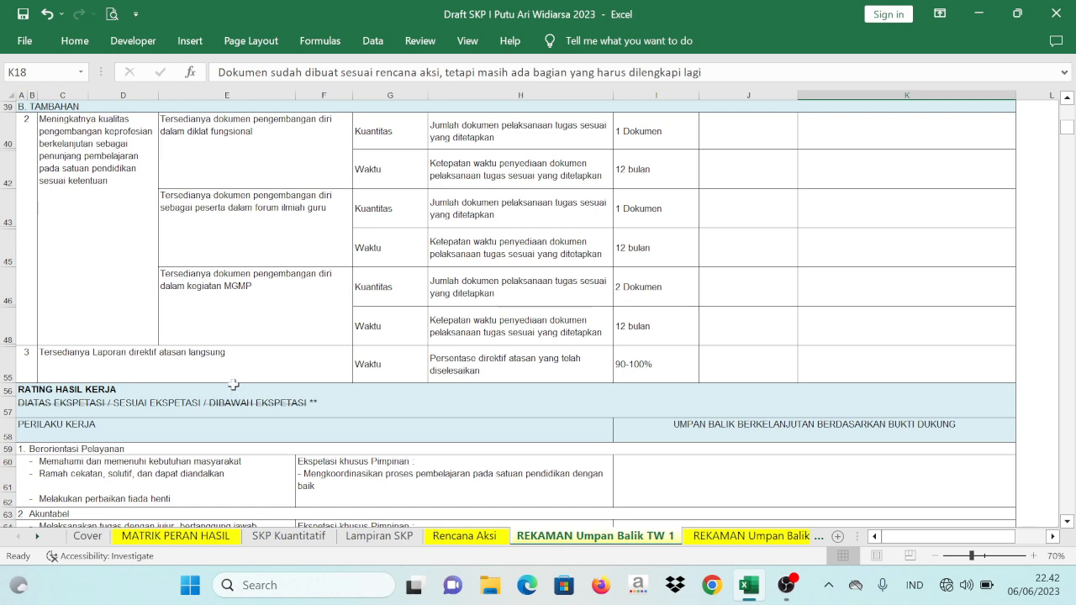
scroll(233, 384, down, 3)
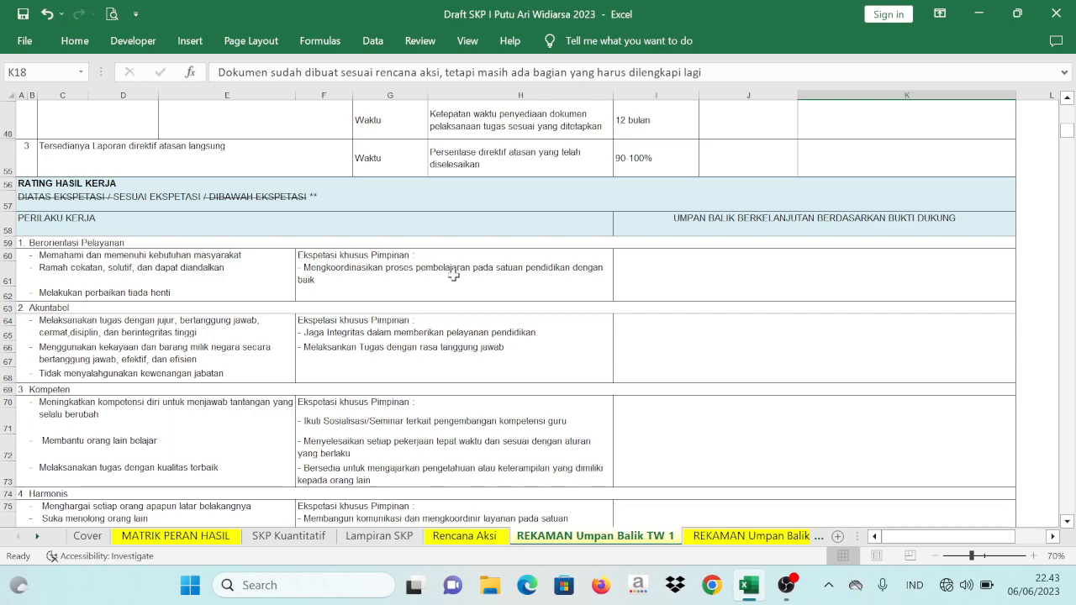
scroll(453, 274, down, 7)
scroll(454, 274, up, 2)
scroll(454, 275, up, 5)
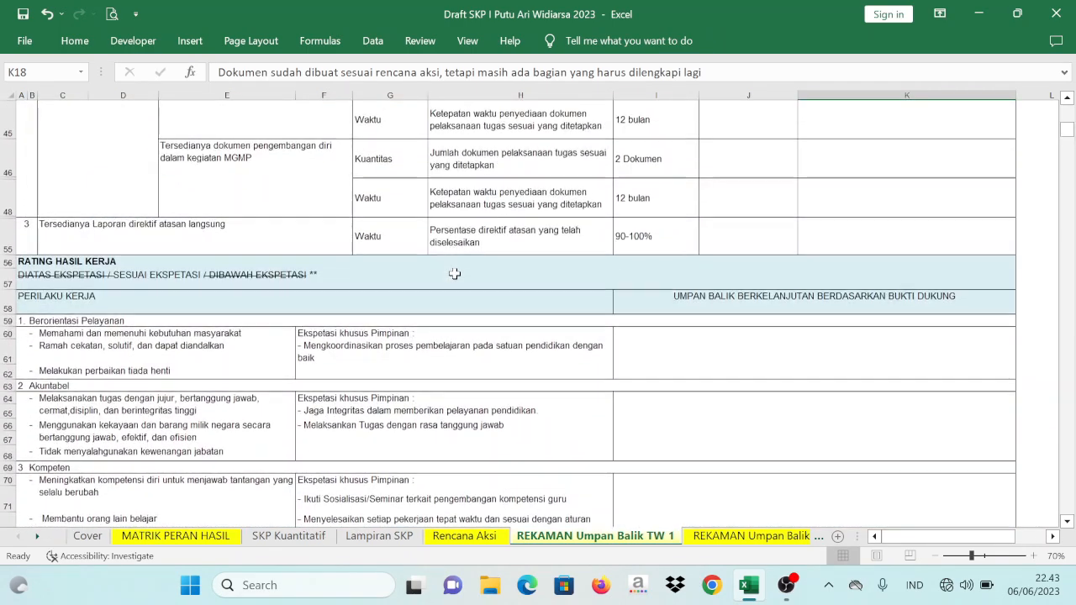
scroll(454, 274, down, 6)
scroll(456, 267, up, 2)
scroll(456, 267, up, 1)
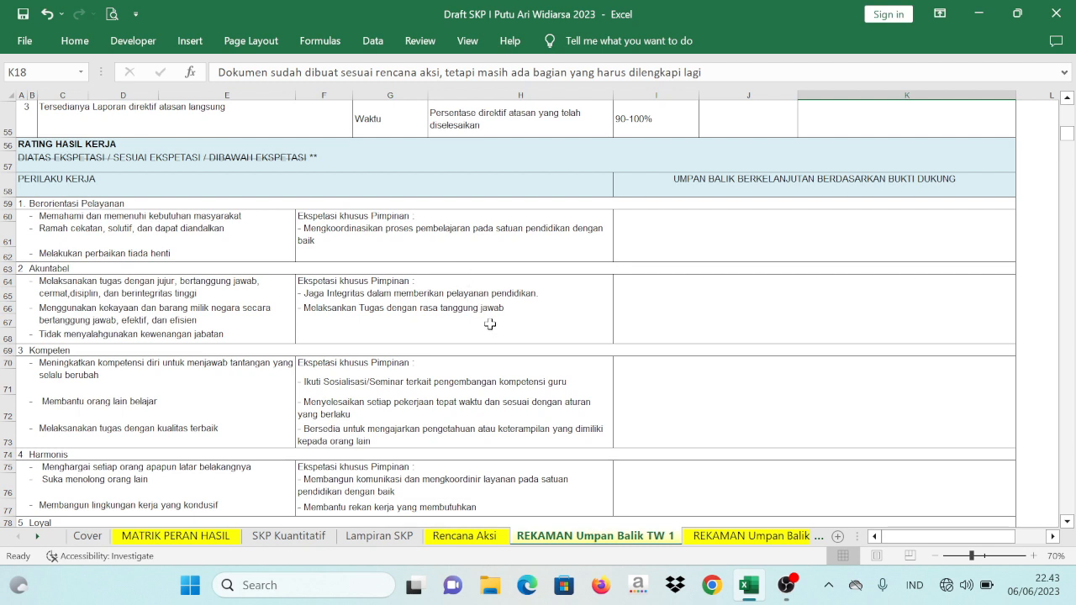
- Enter the feedback "Guru sudah melakukan koordinasi dalam proses pembelajaran di sekolah, Tingkatkan lagi!" in I60 for Berorientasi Pelayanan
click(716, 229)
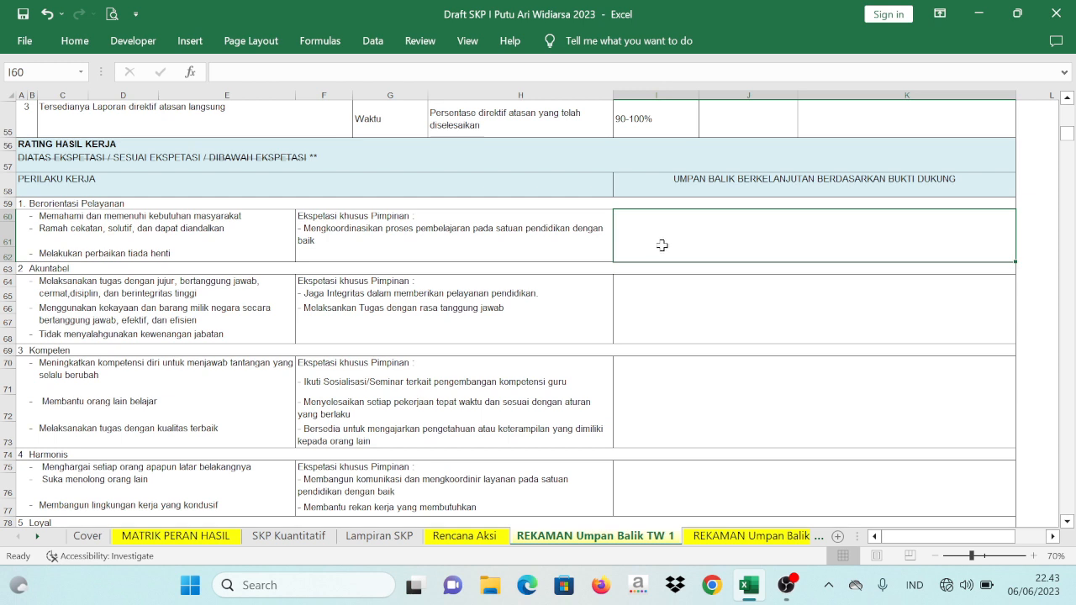
text(Guru s)
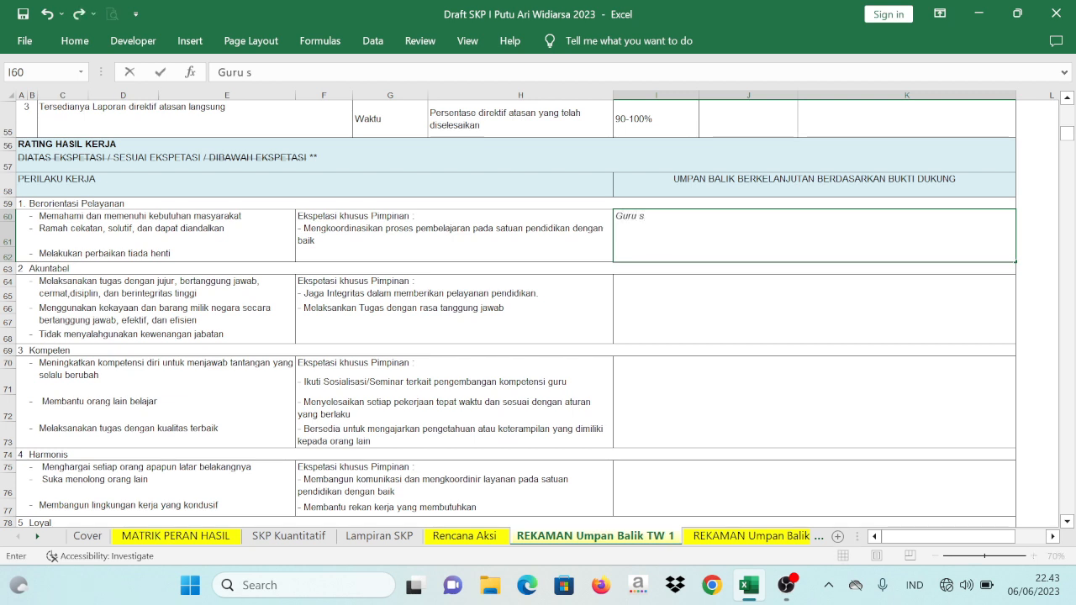
text(usa)
text(h)
key(BackSpace)
key(BackSpace)
key(BackSpace)
text(dah )
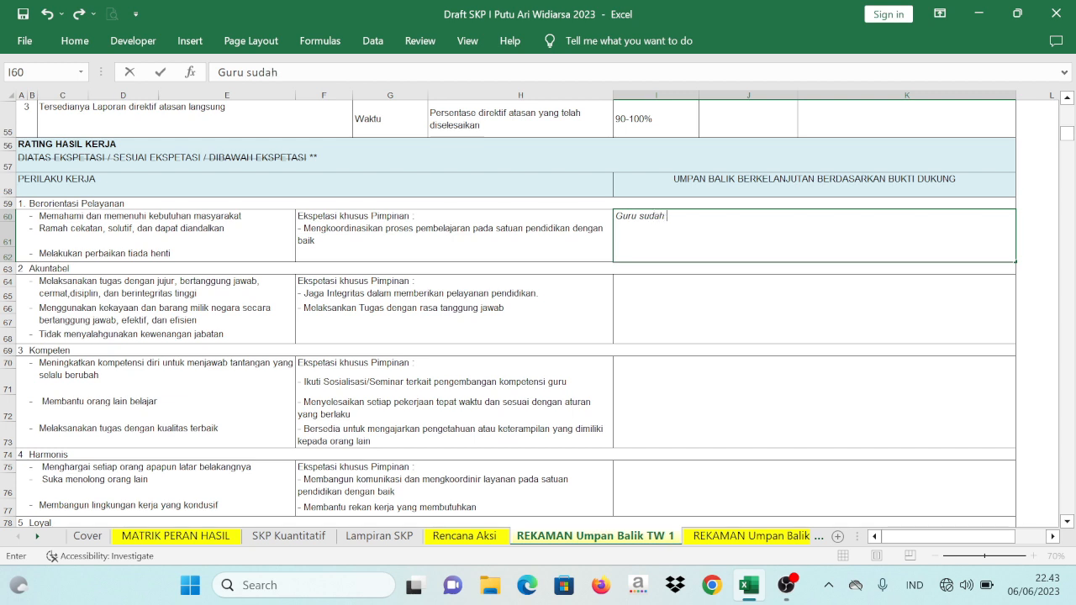
text(melak)
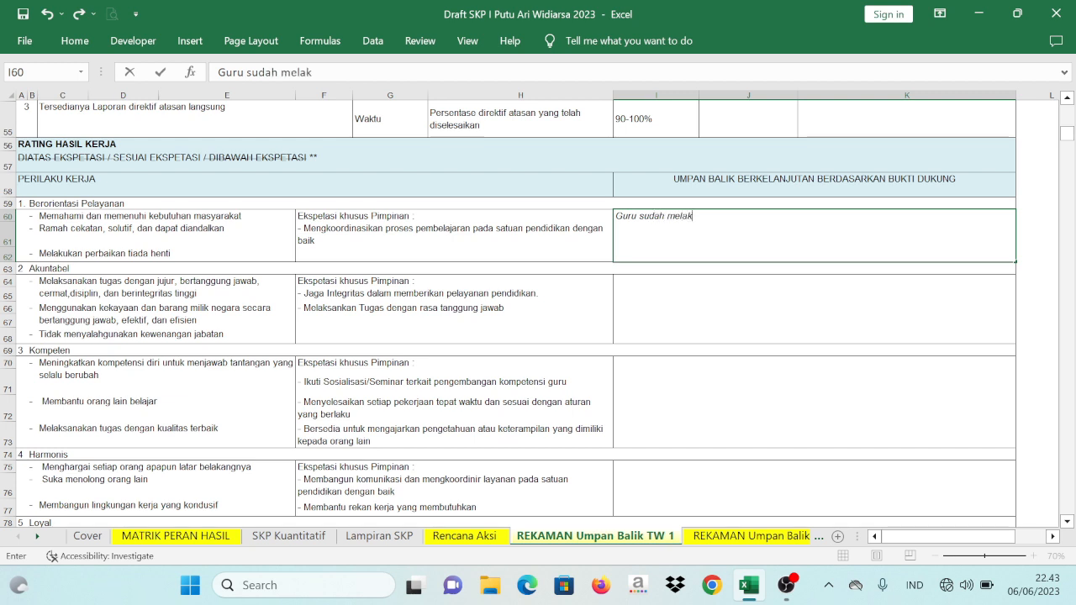
text(ukan koordi)
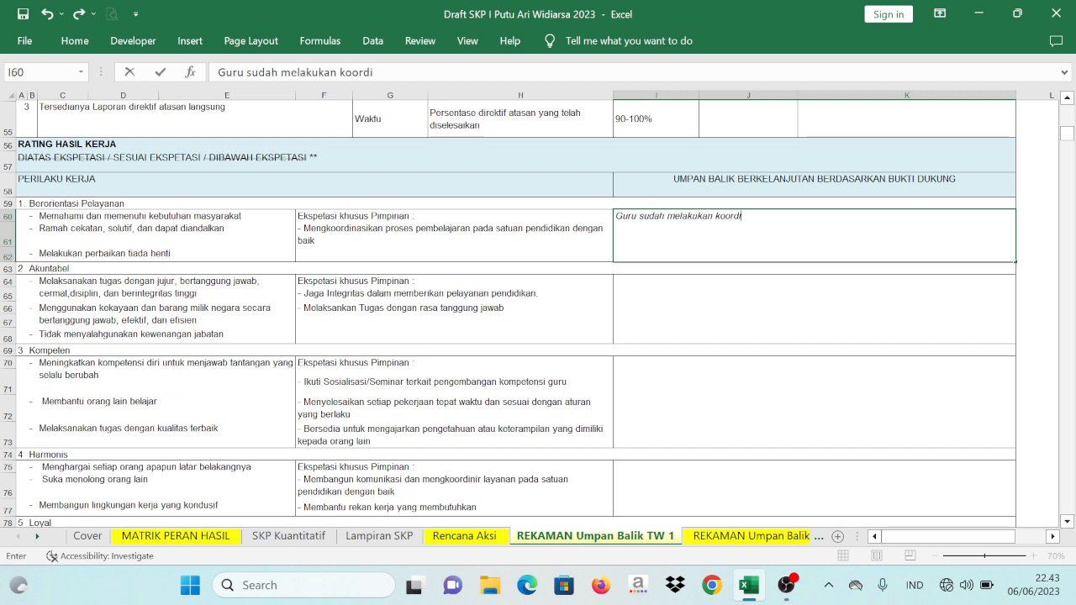
text(nasi dalam proses )
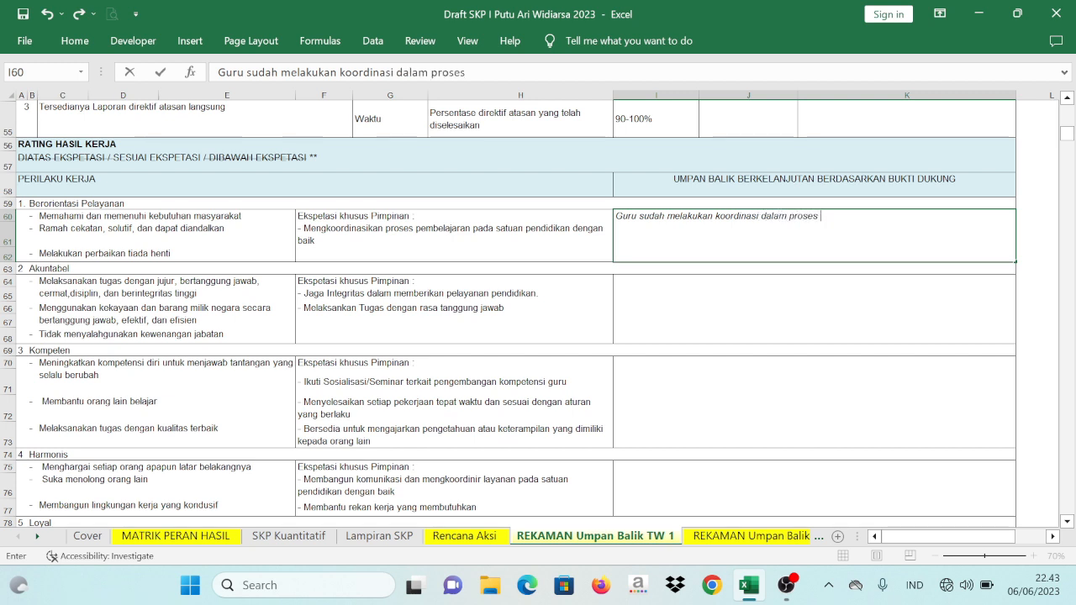
text(pembelajaran di )
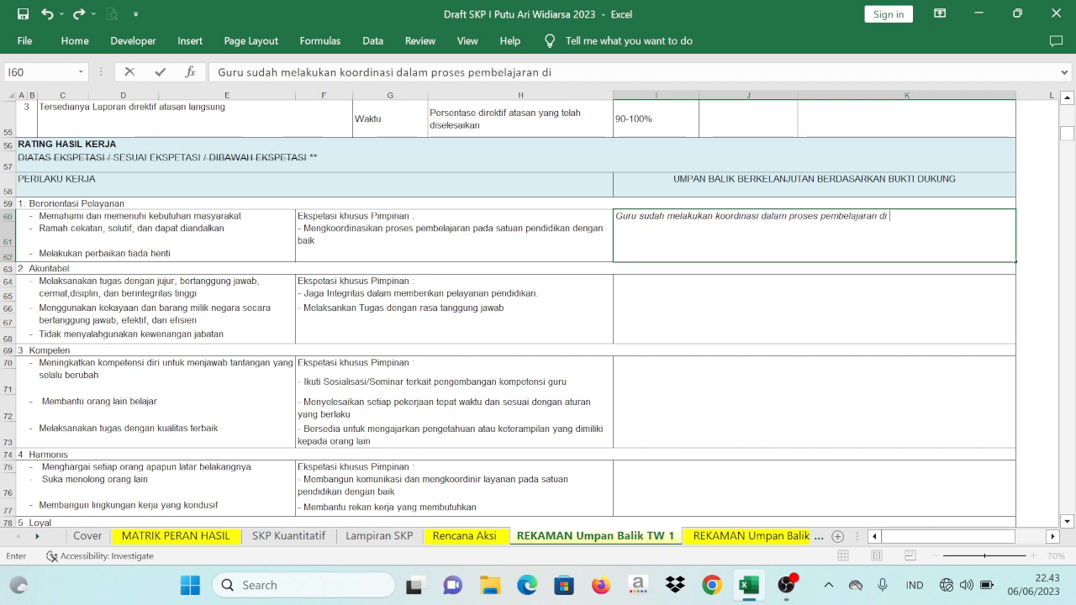
text(sekolah,)
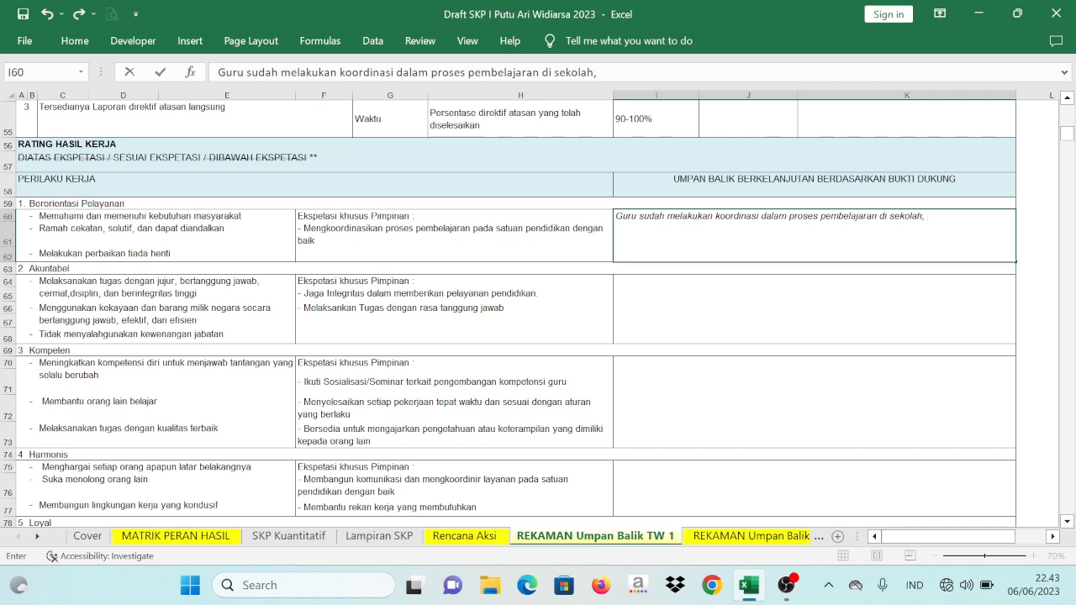
text(Tingkatkan lagi!)
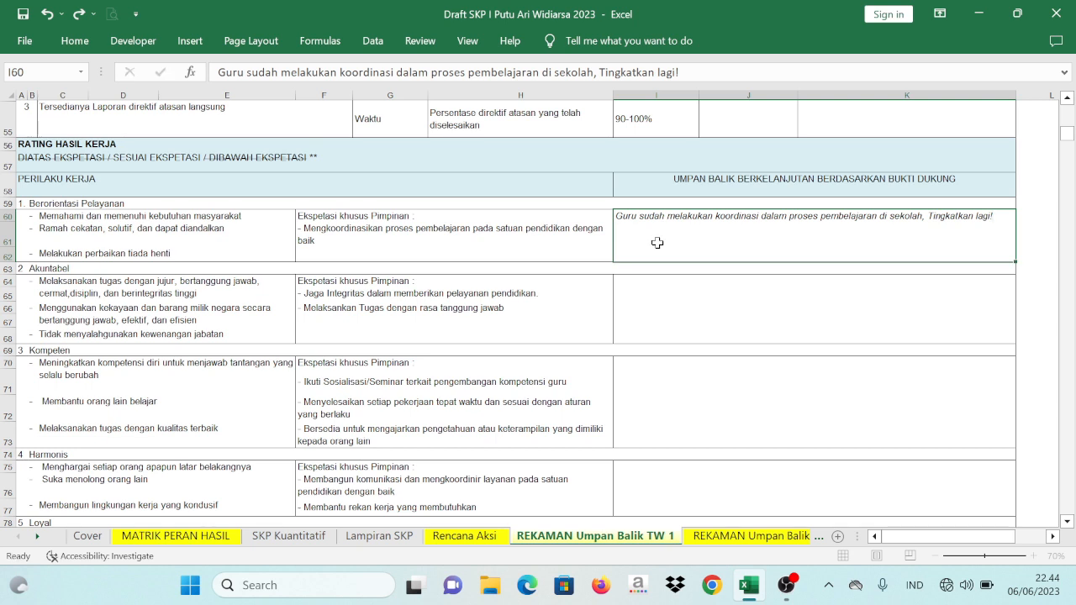
key(Return)
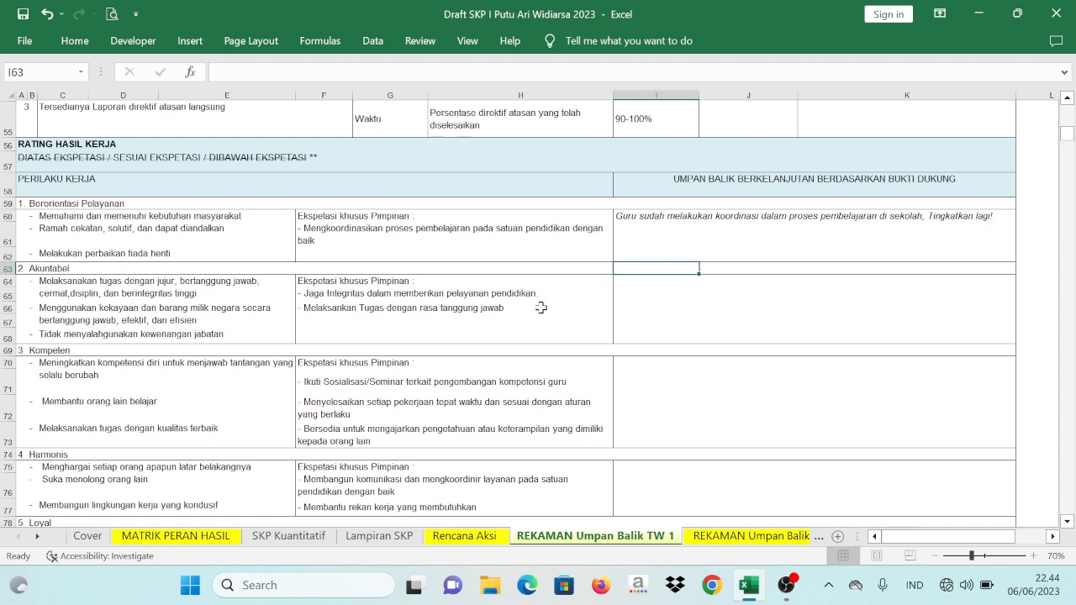
- Enter the feedback "Sudah melaksanakan tugas dengan integritas dan rasa tanggung jawab yang tinggi, pertahankan!" in I64 for Akuntabel
click(672, 286)
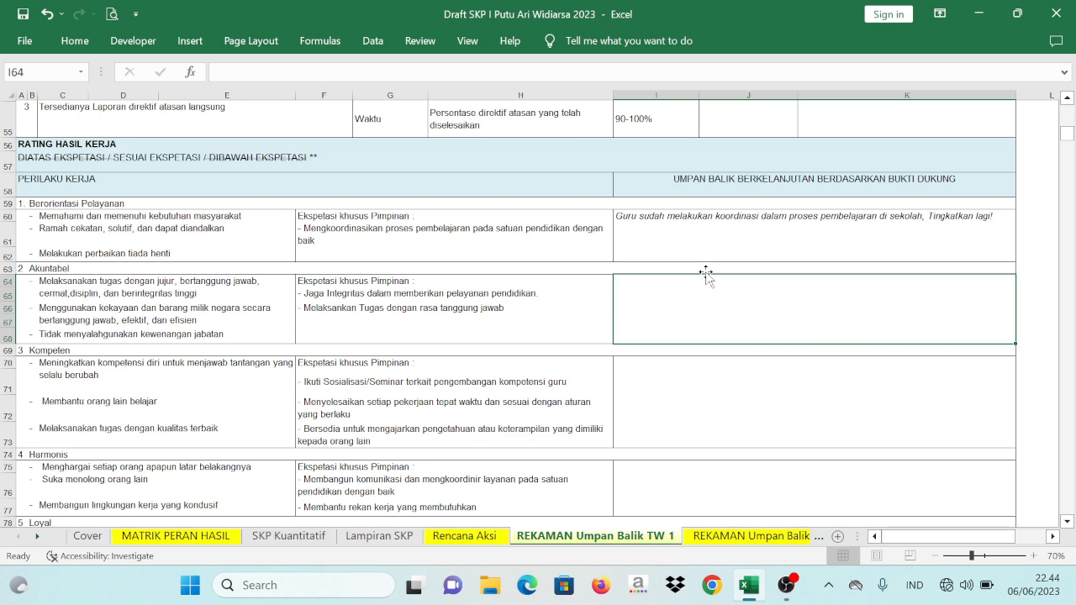
text(Sud)
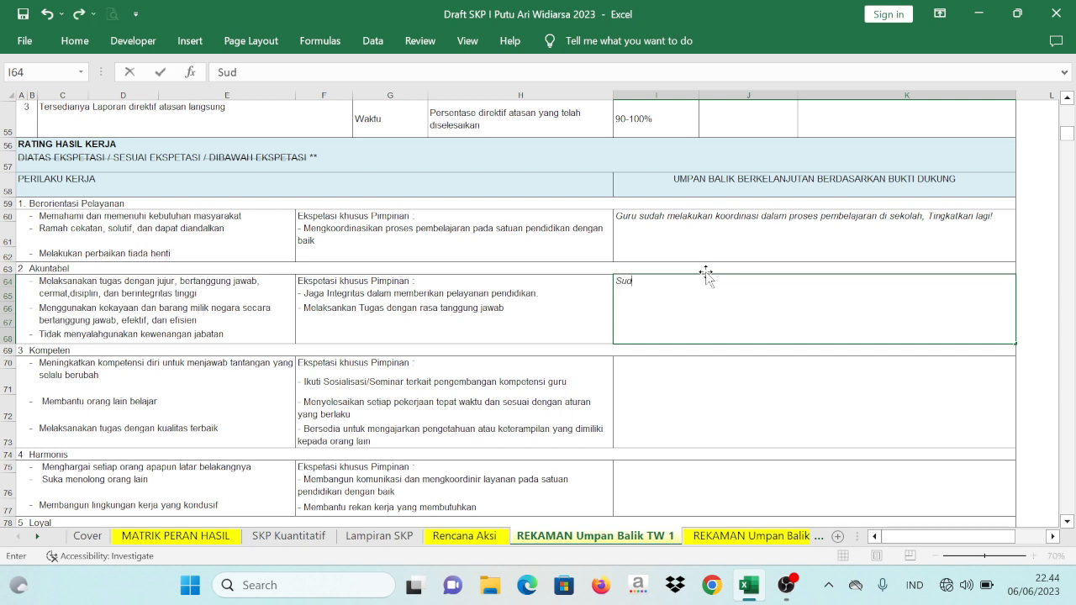
text(ah melaksanakan tugas)
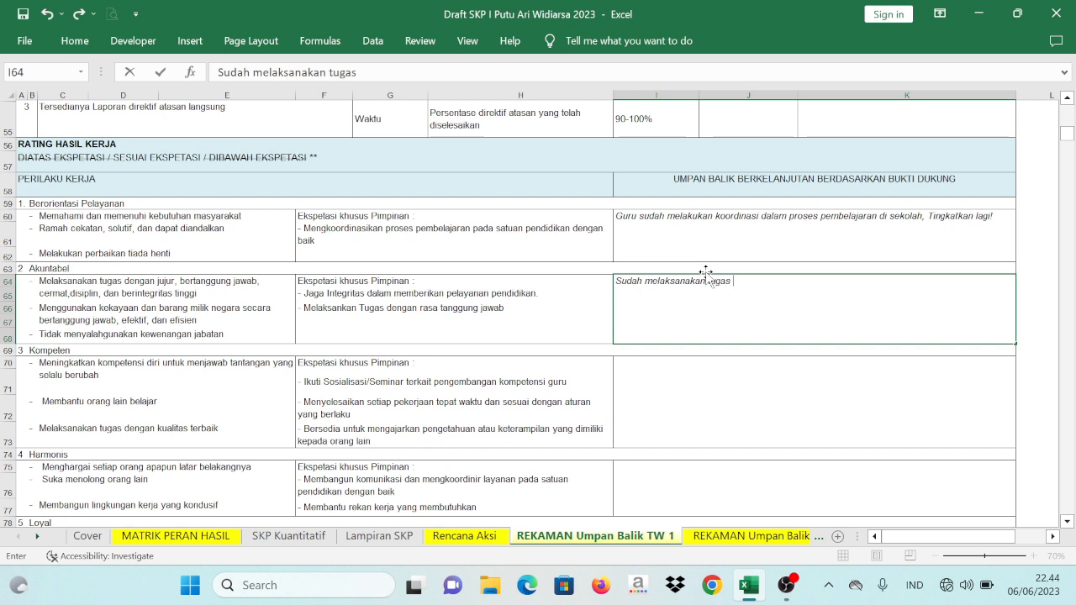
text( dengan integritas)
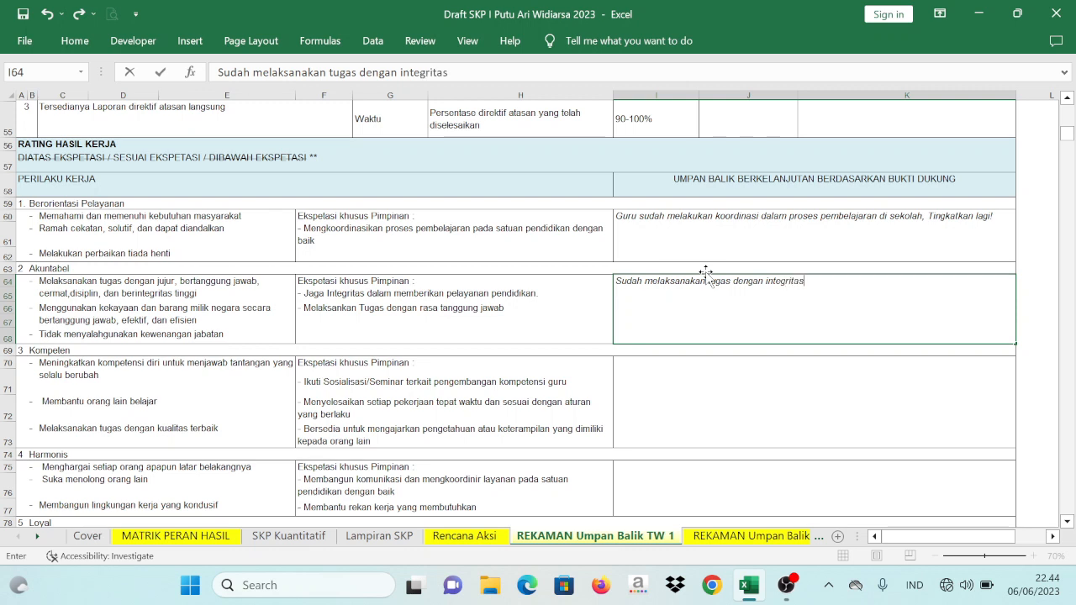
text( dan rasa tanggung jawa)
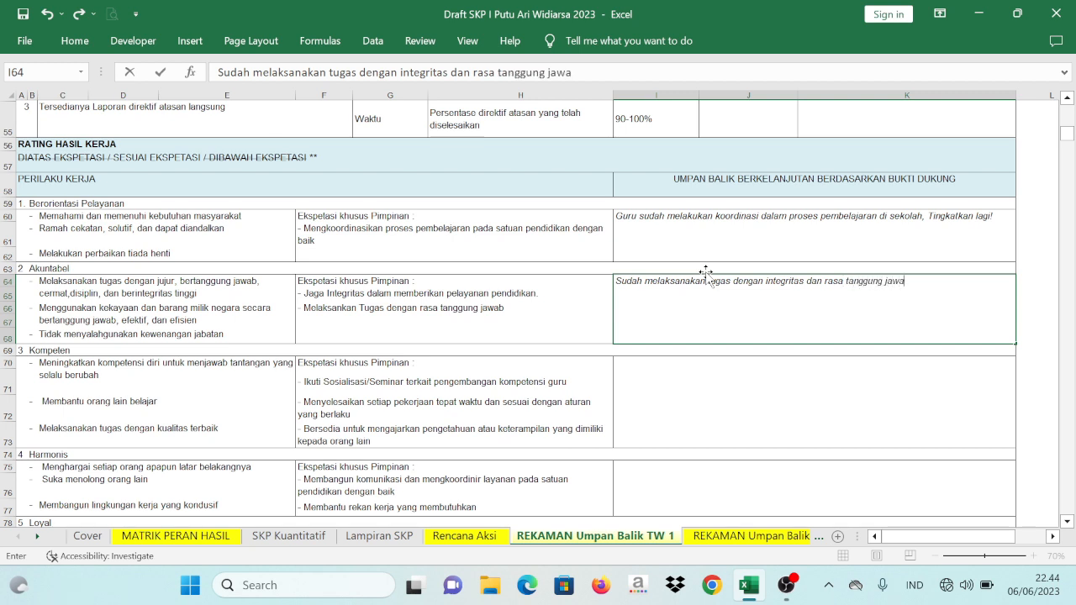
text(b yang tinggi,)
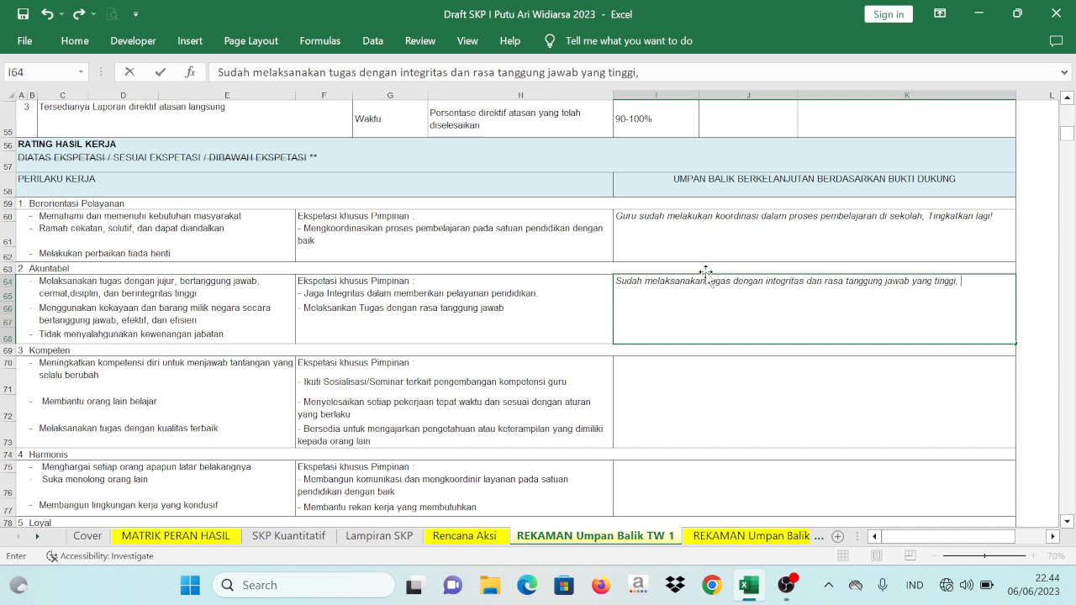
text( pertahankan!)
key(Return)
click(696, 281)
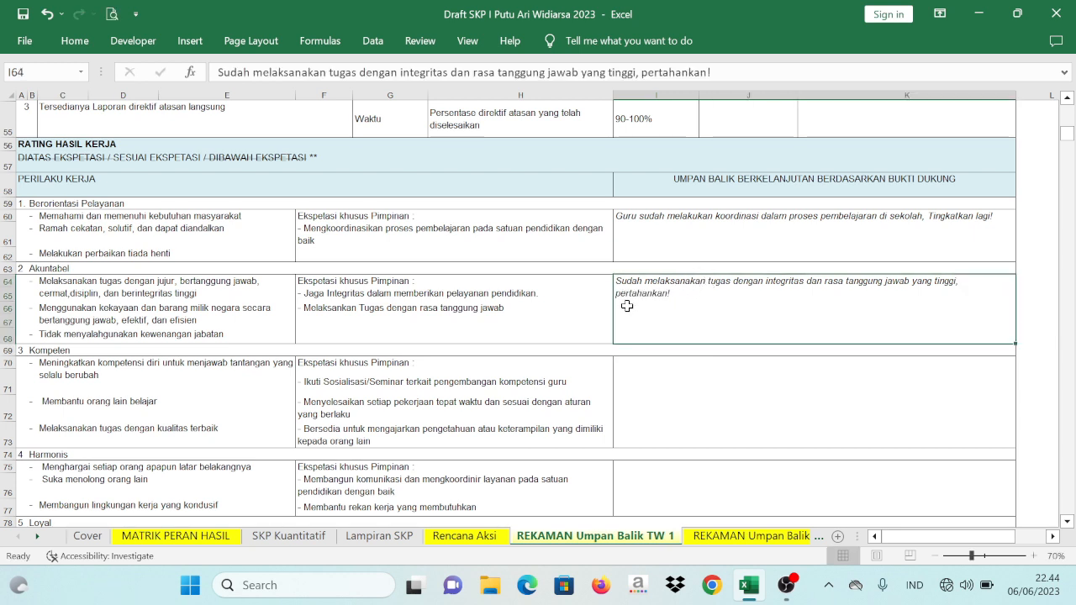
- Review the Perilaku Kerja feedback cells from Berorientasi Pelayanan through Kolaboratif on the TW 1 sheet
scroll(648, 259, down, 2)
scroll(649, 259, down, 5)
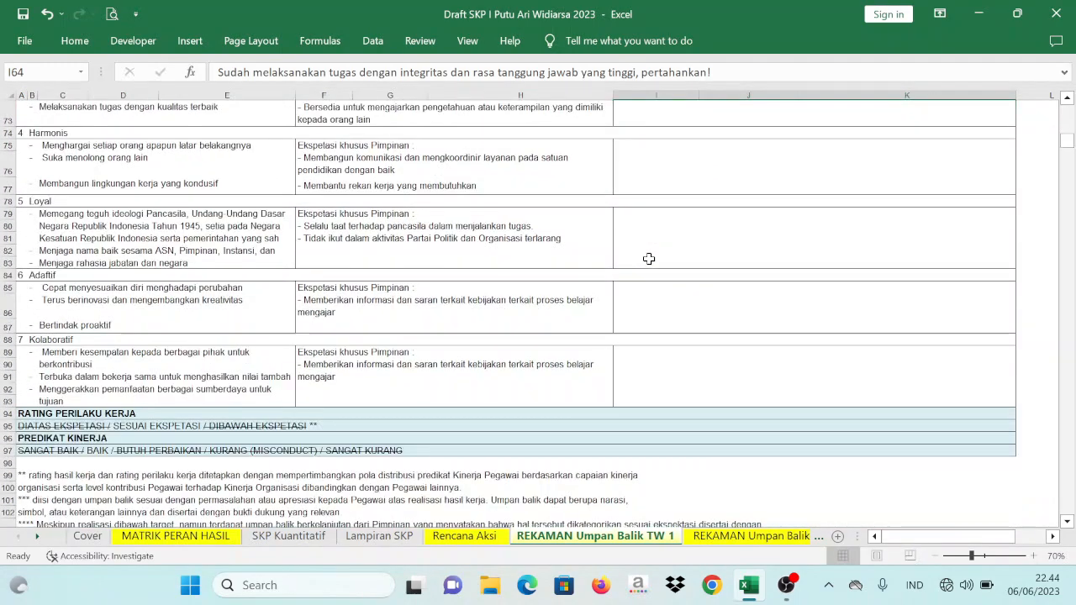
click(695, 331)
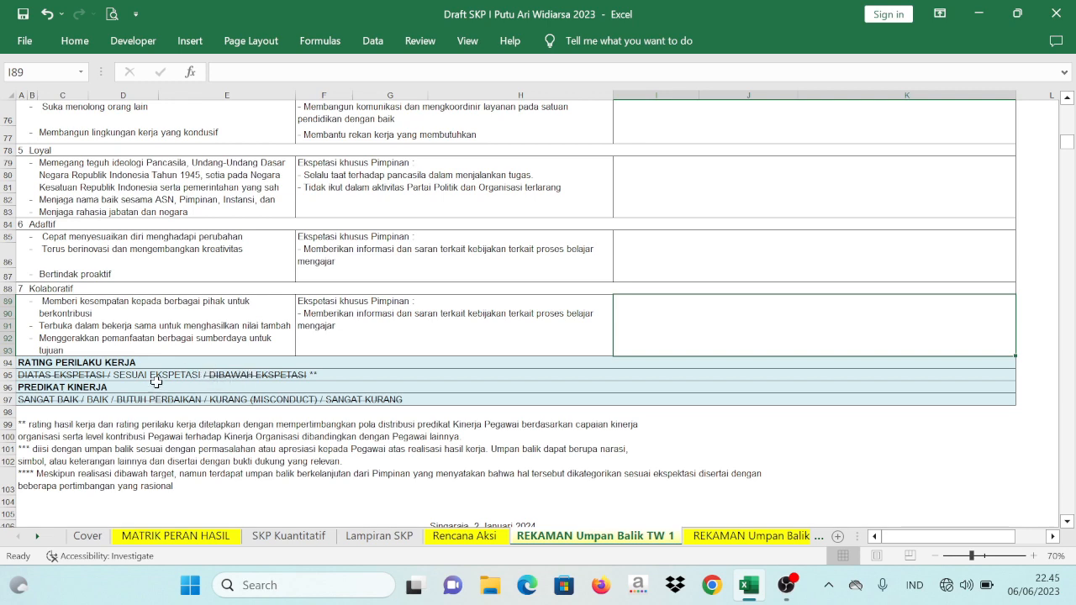
scroll(255, 361, up, 10)
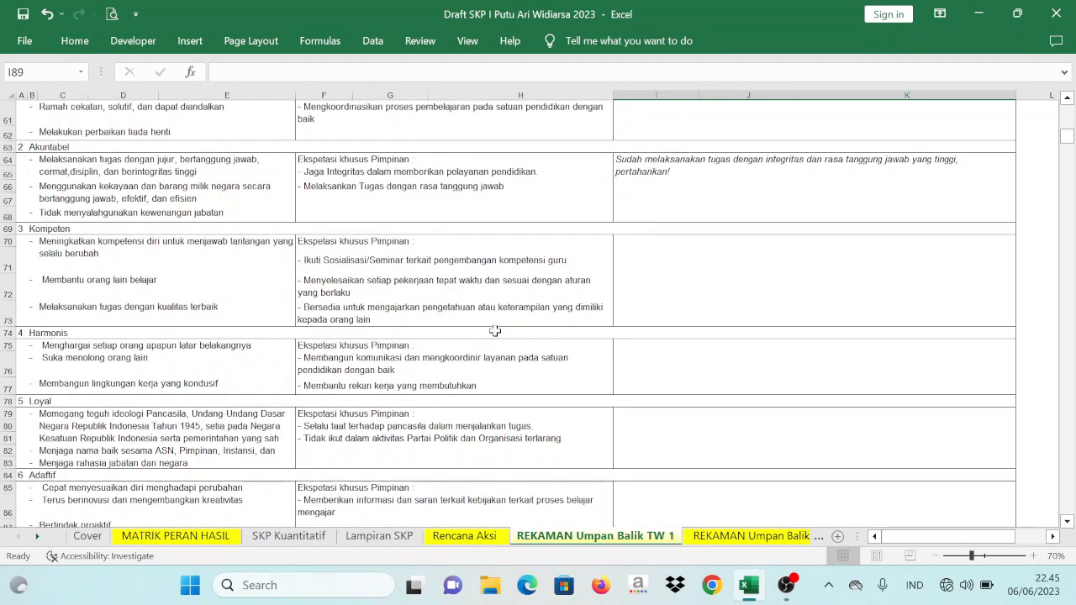
click(702, 295)
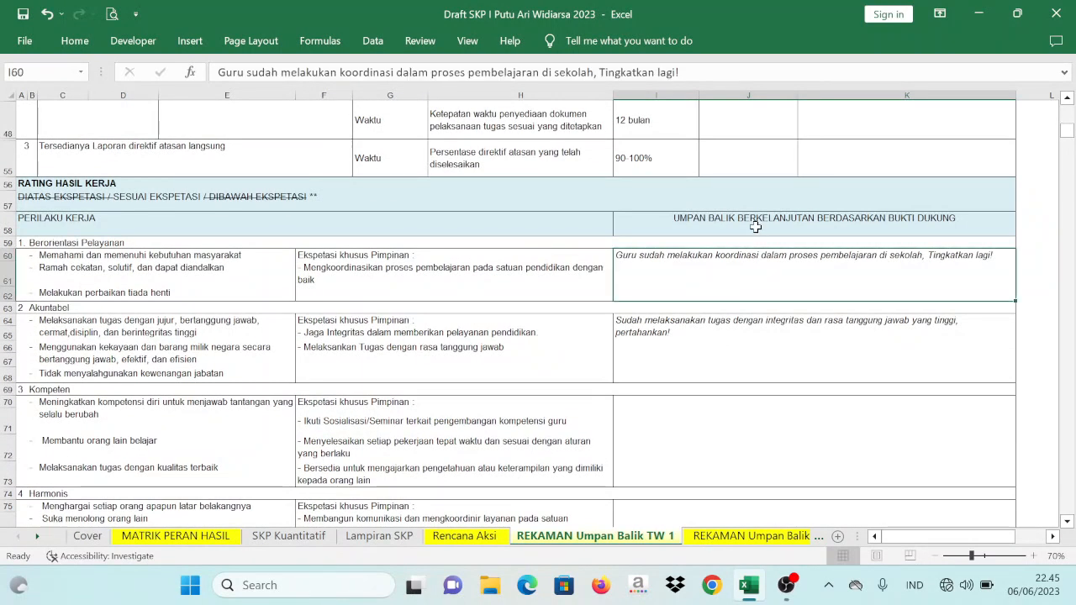
scroll(776, 320, down, 5)
scroll(775, 322, down, 2)
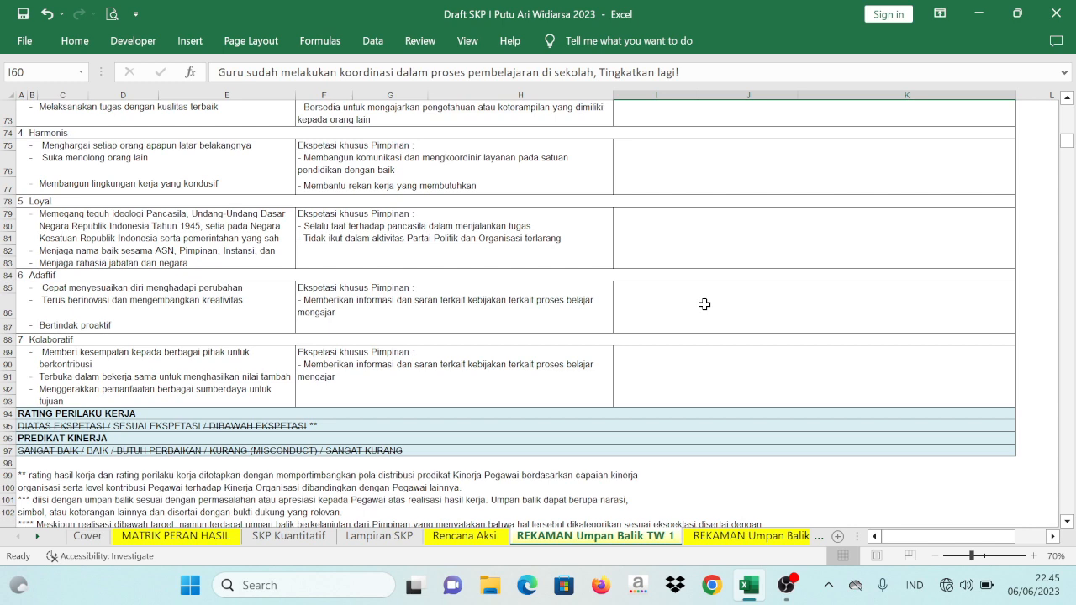
scroll(706, 300, up, 3)
scroll(504, 353, down, 3)
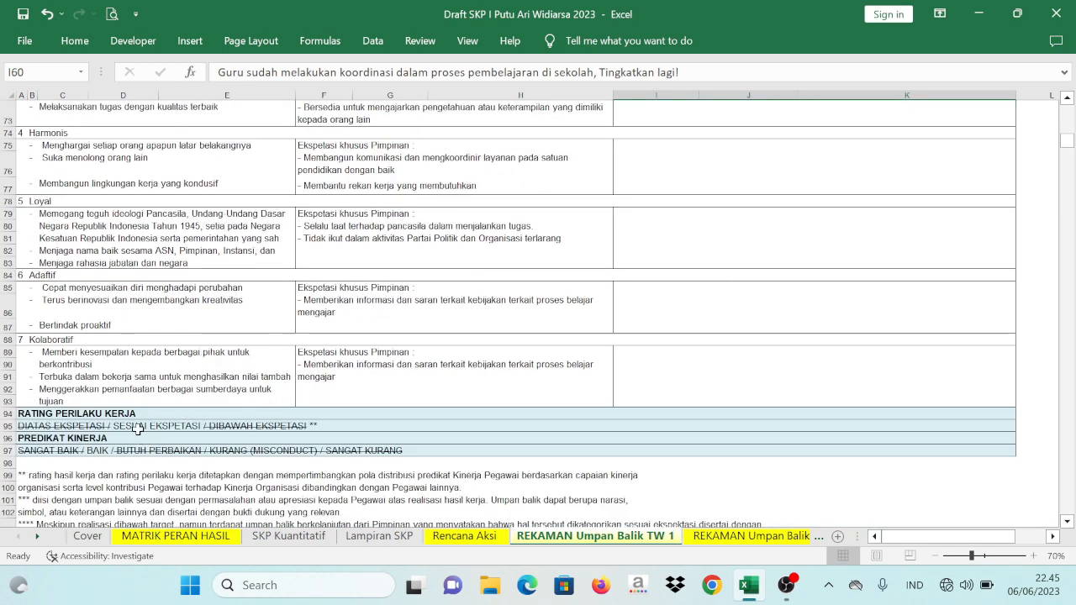
- Examine the Rating Perilaku Kerja and Predikat Kinerja rows, and go back to the Tambahan items and Rating Hasil Kerja
scroll(756, 254, up, 5)
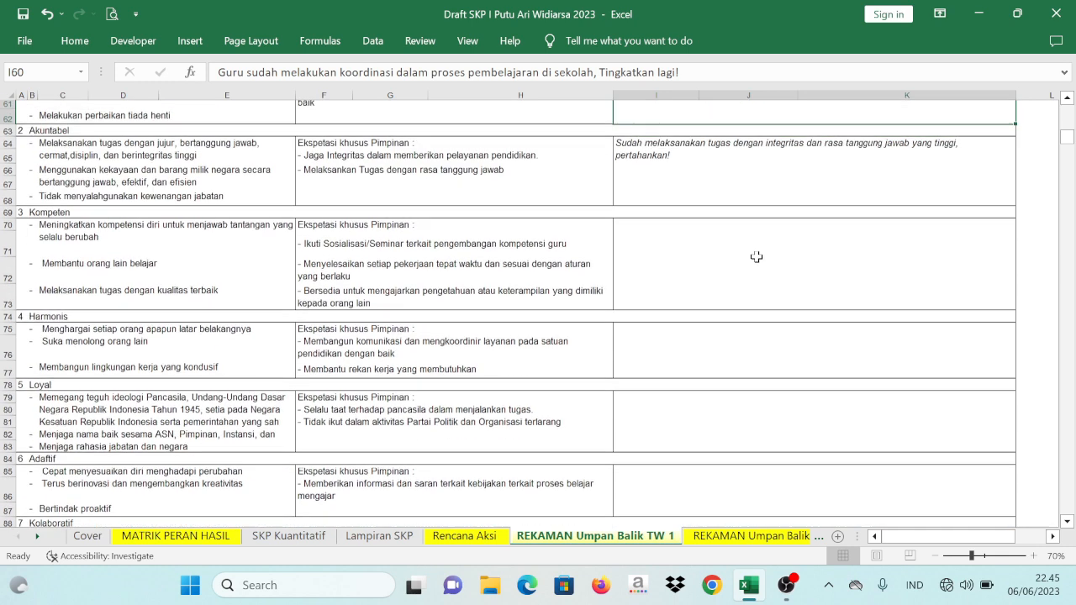
scroll(737, 266, down, 5)
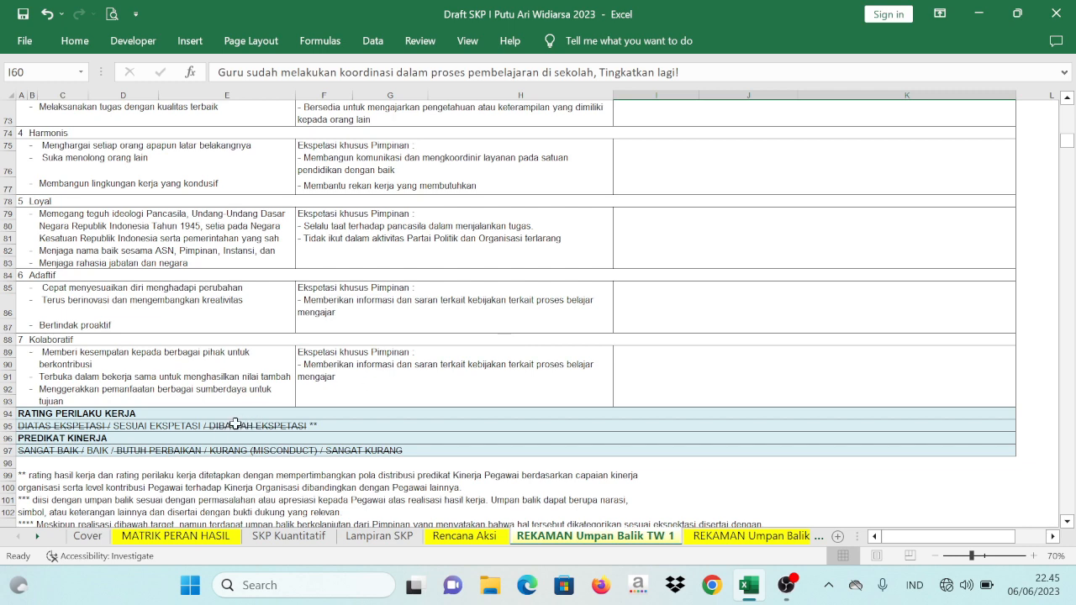
scroll(242, 388, down, 1)
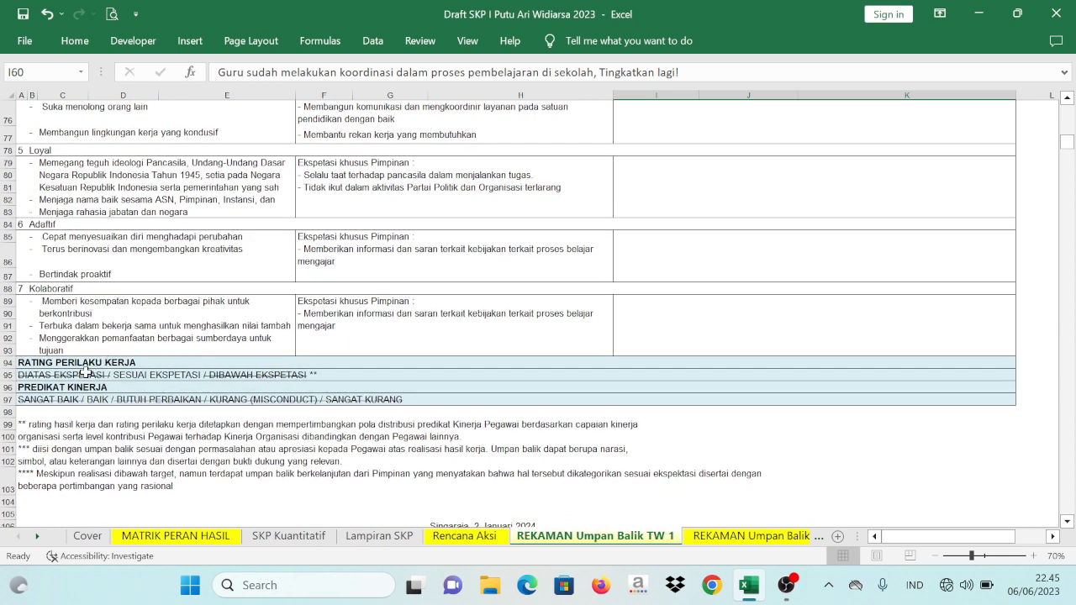
scroll(85, 370, down, 1)
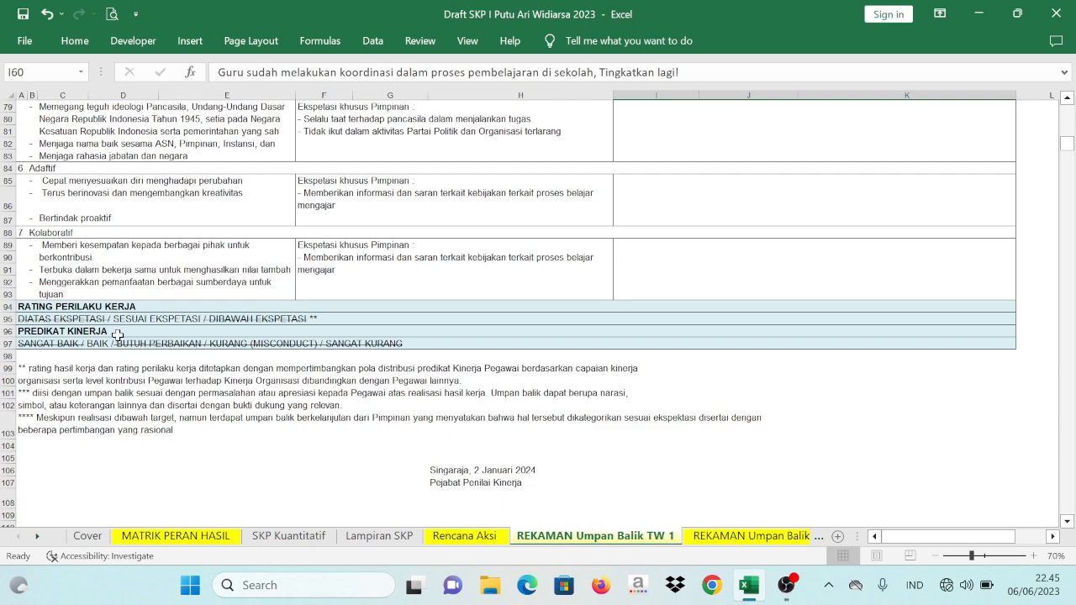
scroll(690, 262, up, 15)
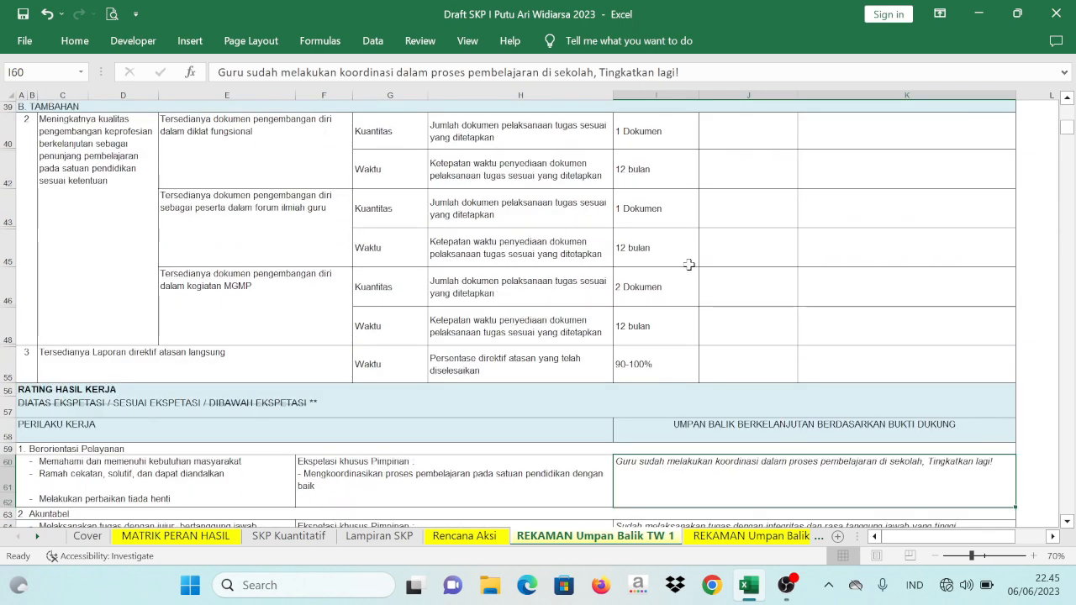
scroll(711, 233, down, 2)
scroll(712, 213, up, 2)
scroll(713, 218, down, 4)
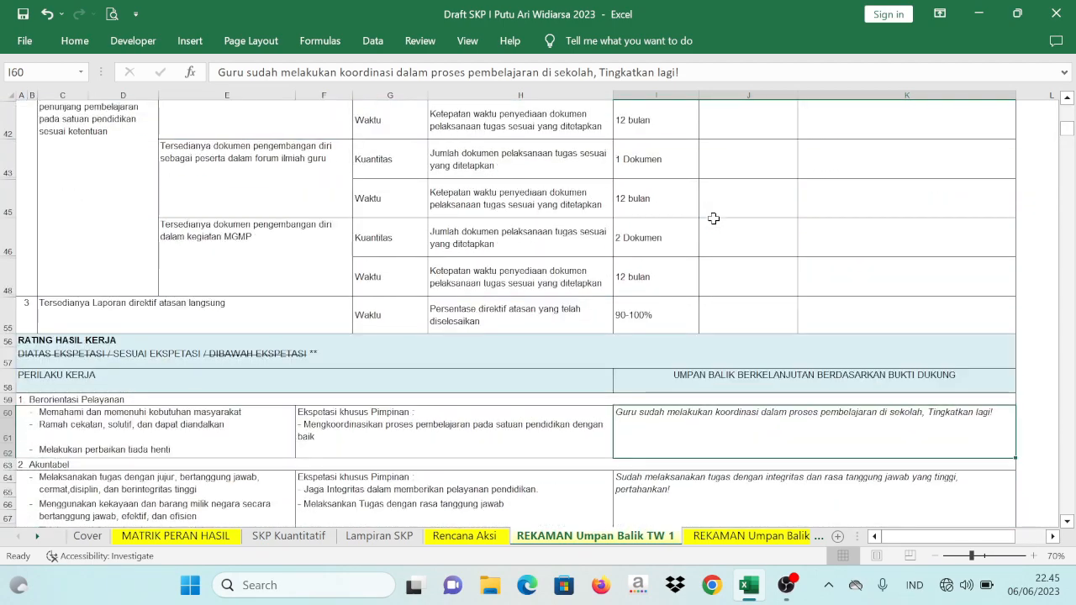
- Review the TW 1 sheet from the realisation and feedback columns in Hasil Kerja down to the Perilaku Kerja ratings
scroll(711, 218, up, 4)
scroll(711, 218, up, 2)
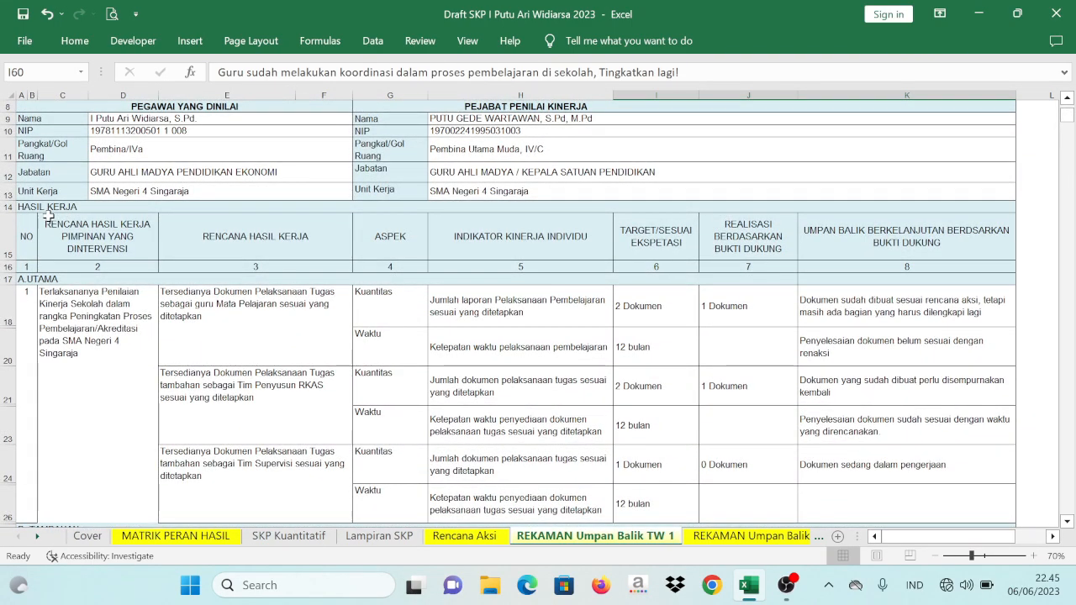
scroll(795, 244, down, 2)
drag(757, 202, 846, 433)
scroll(847, 433, down, 10)
scroll(92, 234, up, 3)
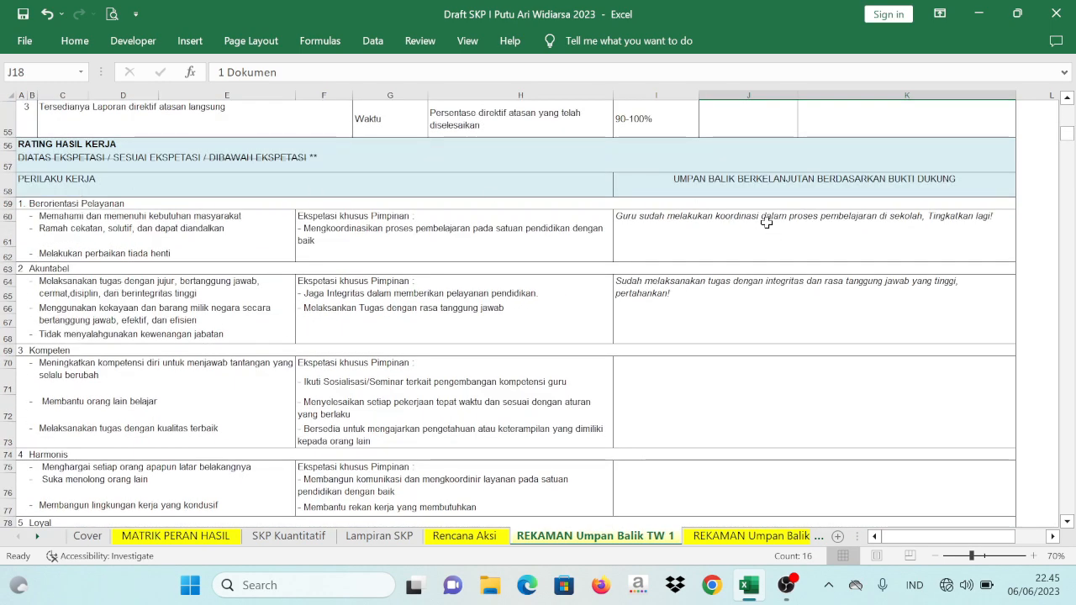
scroll(845, 188, up, 3)
scroll(849, 187, down, 5)
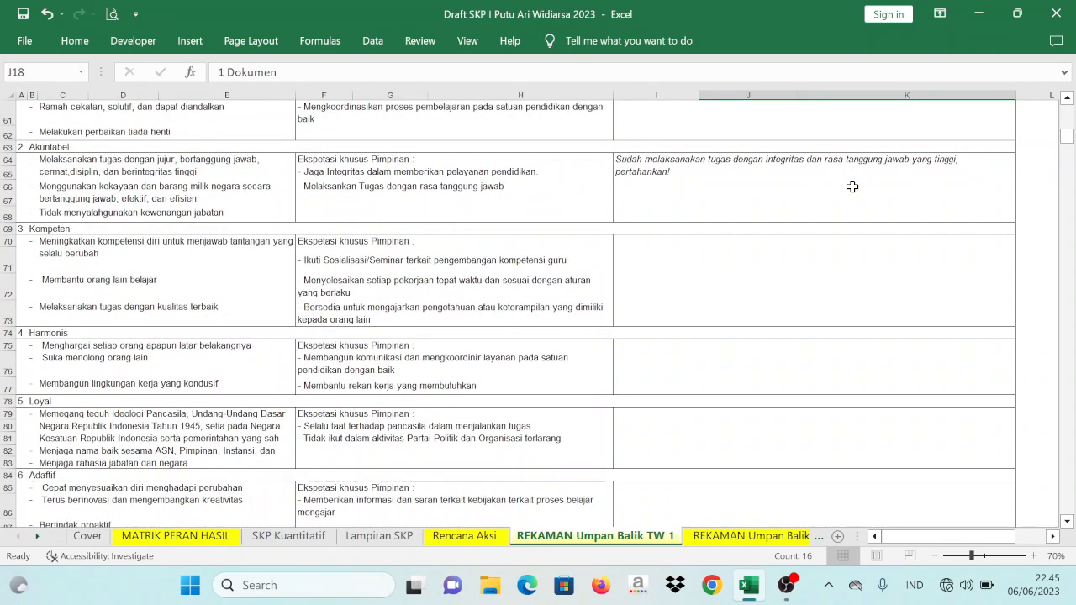
scroll(504, 307, down, 5)
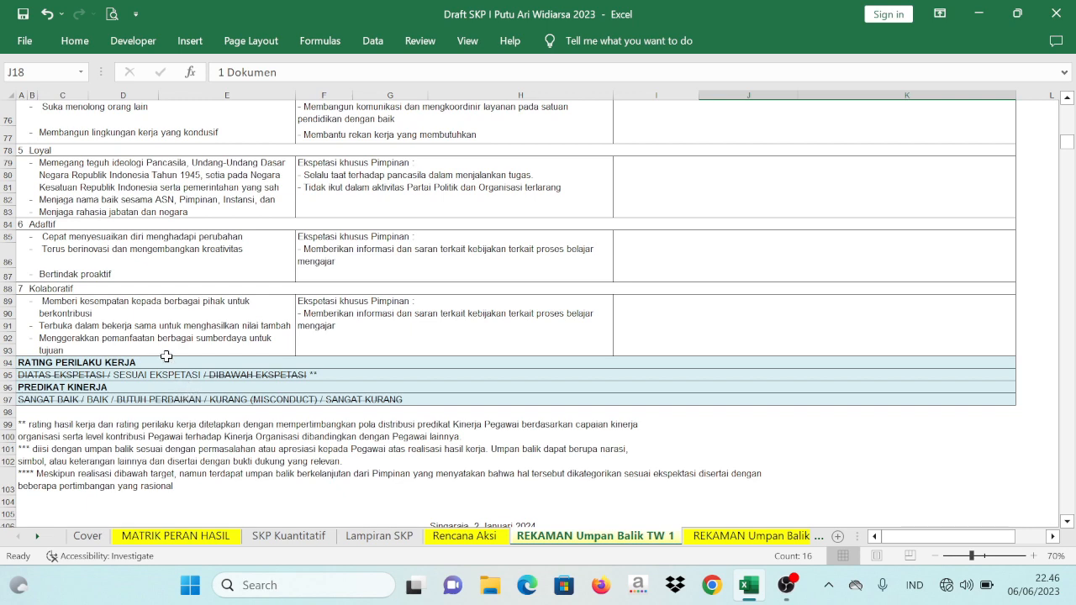
- Change the signature date in H106 of the TW 1 sheet to "Singaraja, 31 Maret 2023"
scroll(167, 356, down, 2)
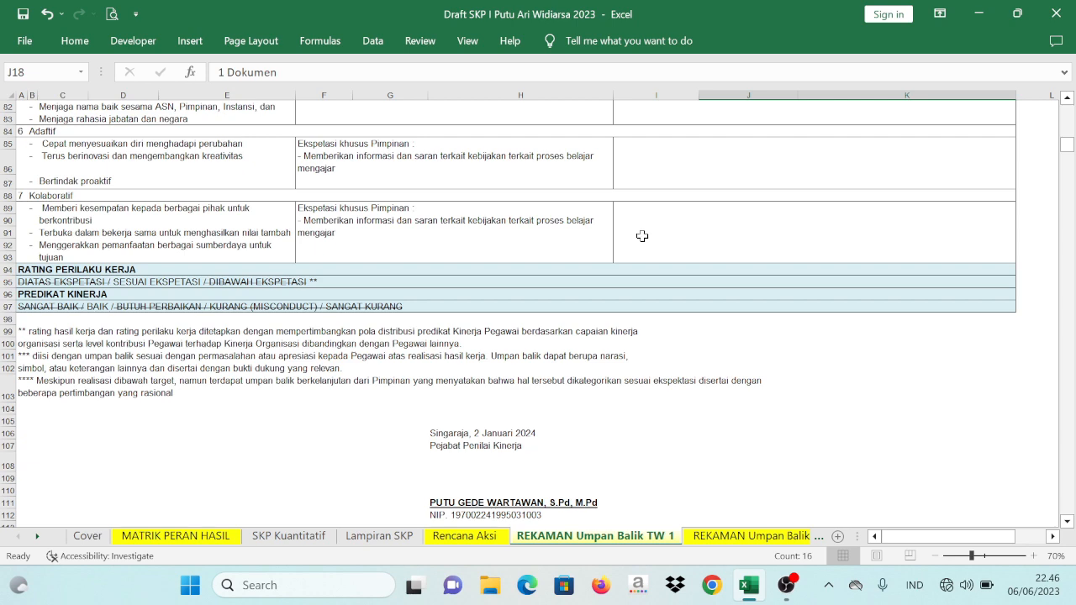
scroll(641, 236, down, 1)
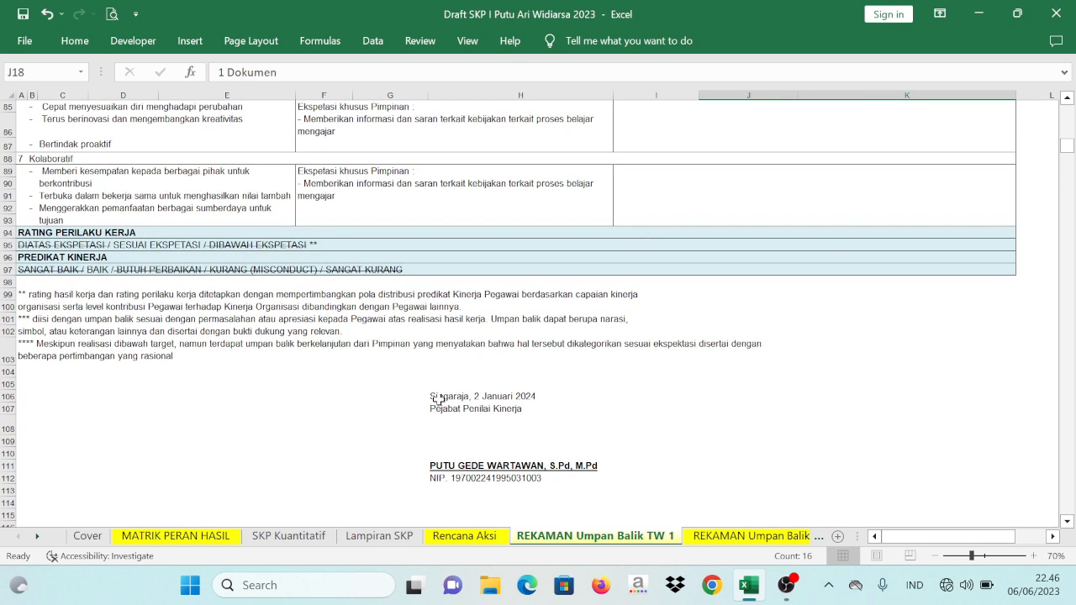
click(443, 395)
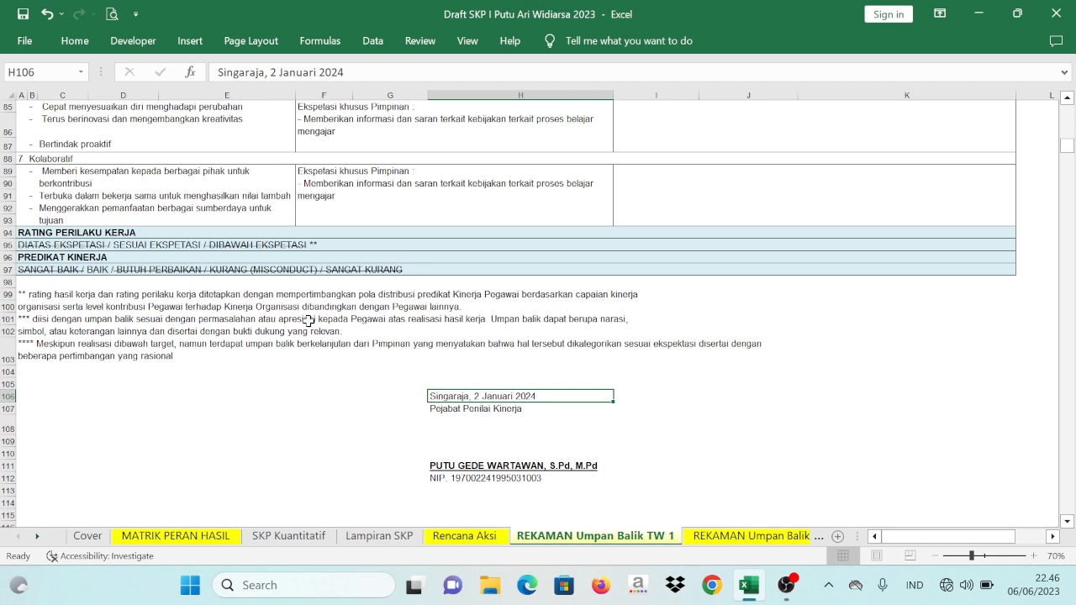
drag(269, 73, 345, 73)
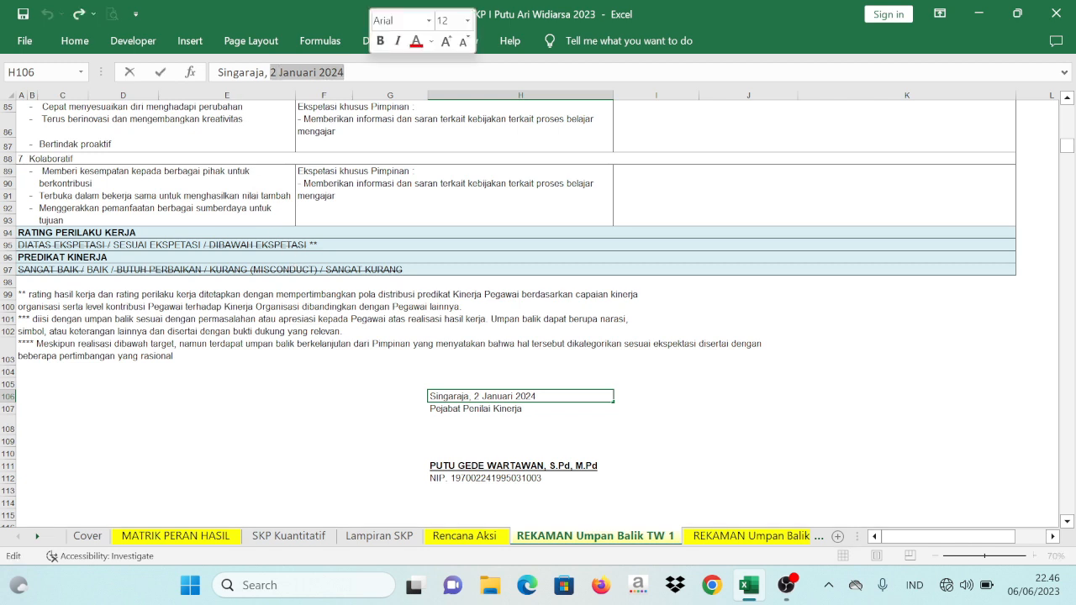
text(31 M)
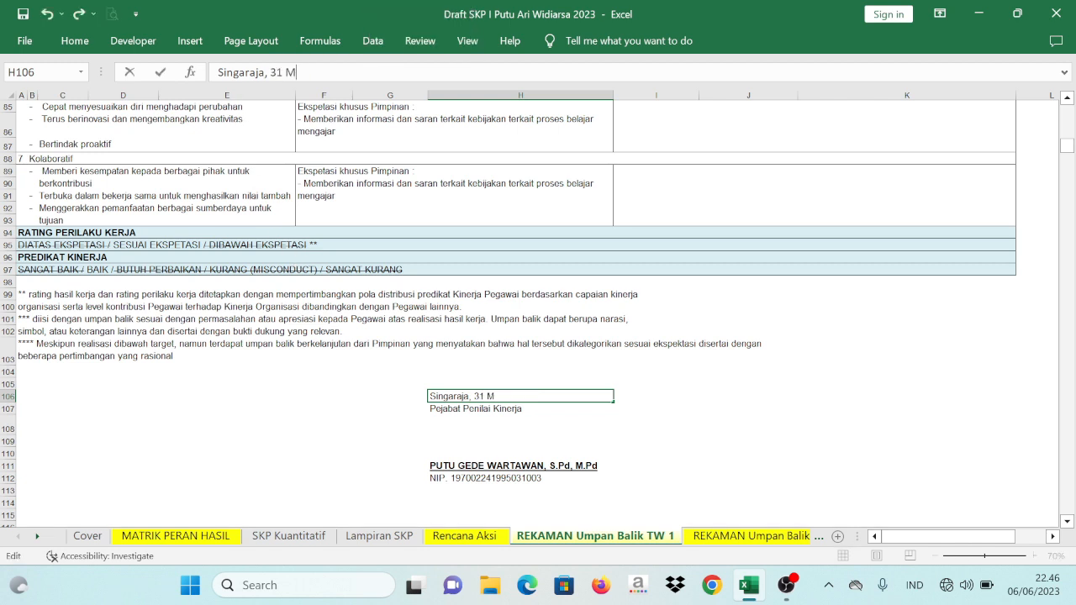
text(aer)
text(t 2023)
key(Return)
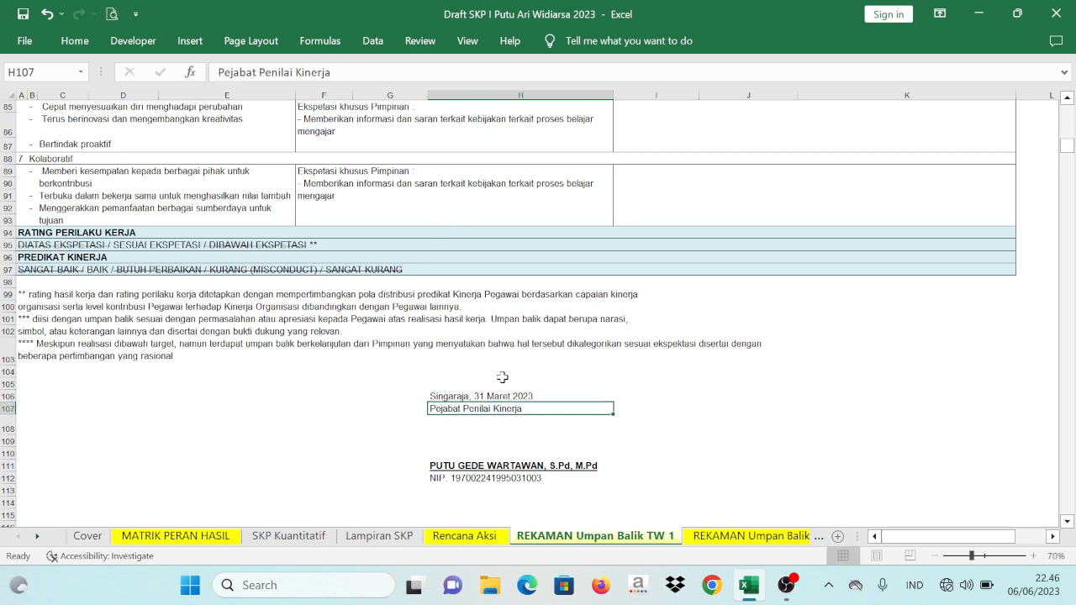
- Create a copy of the REKAMAN Umpan Balik TW 1 sheet, placed before the REKAMAN Umpan Balik sheet
scroll(539, 367, up, 1)
scroll(538, 367, up, 3)
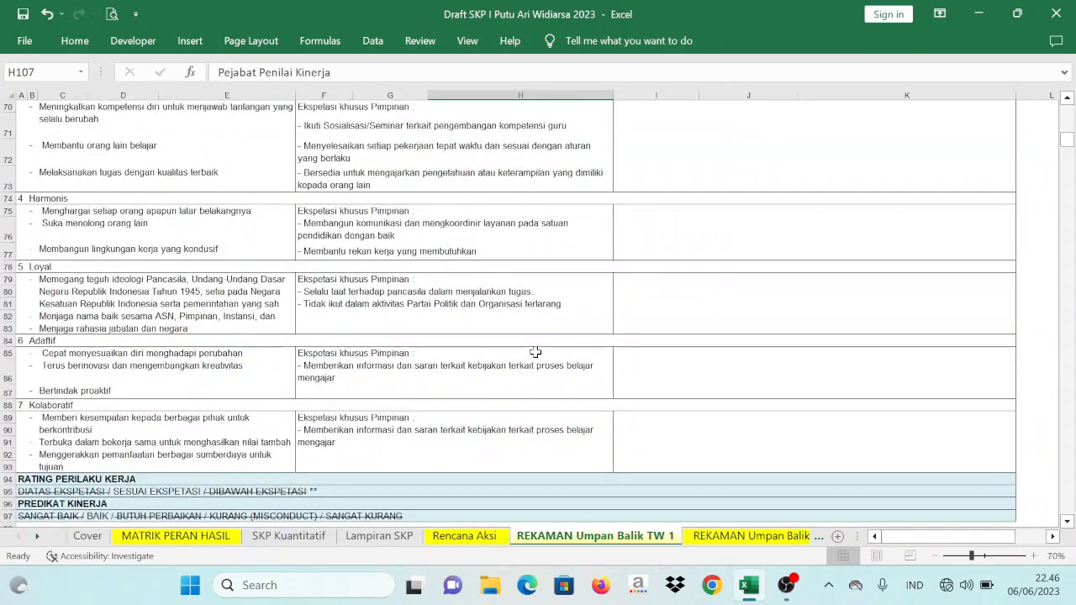
scroll(534, 353, down, 4)
scroll(533, 353, up, 15)
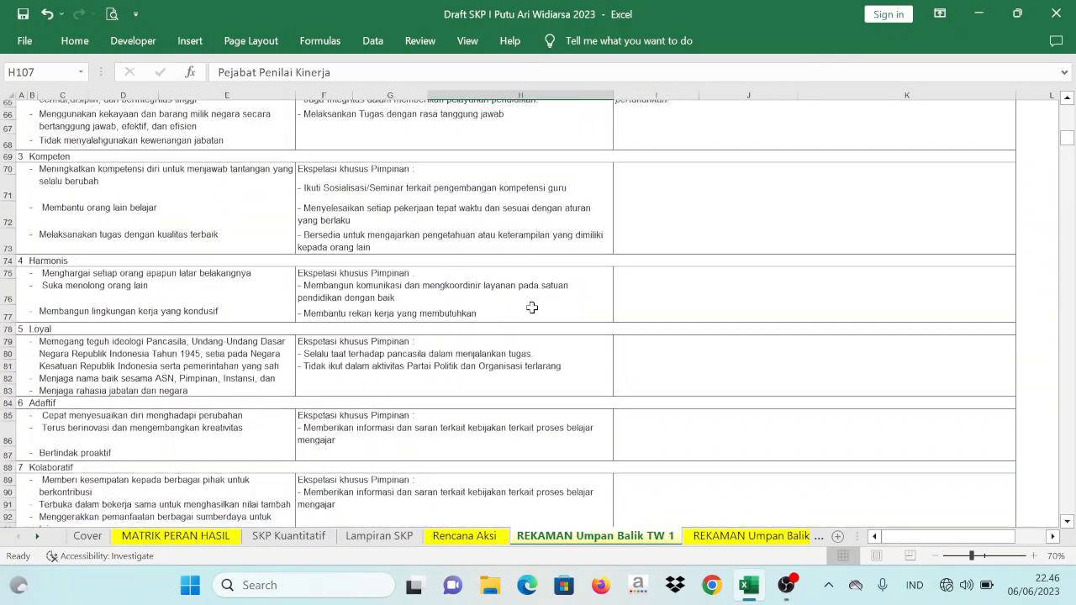
scroll(541, 271, up, 8)
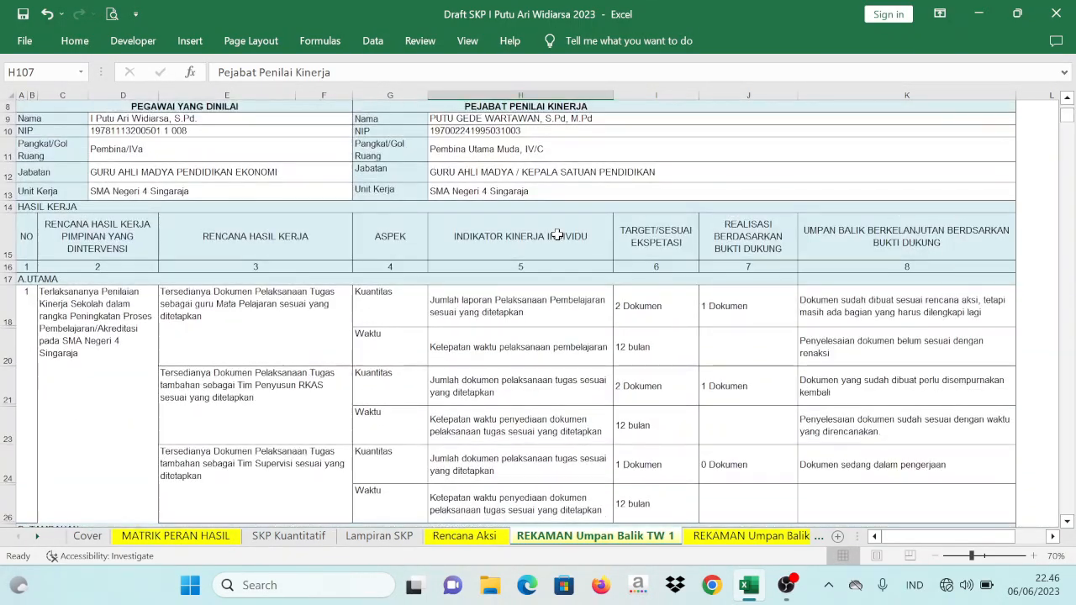
scroll(557, 236, down, 20)
scroll(572, 199, down, 4)
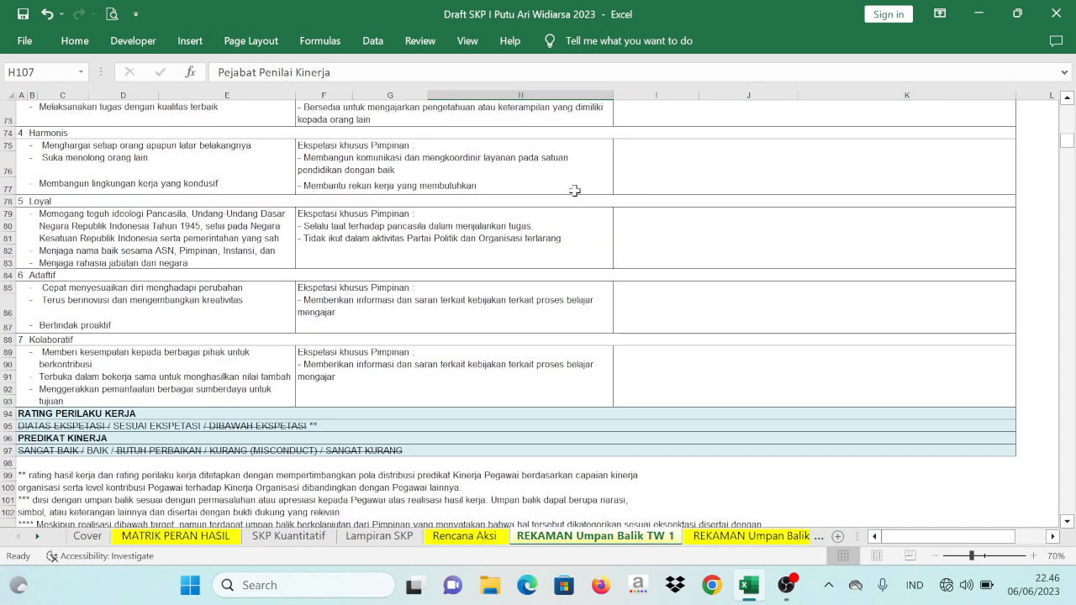
right_click(609, 537)
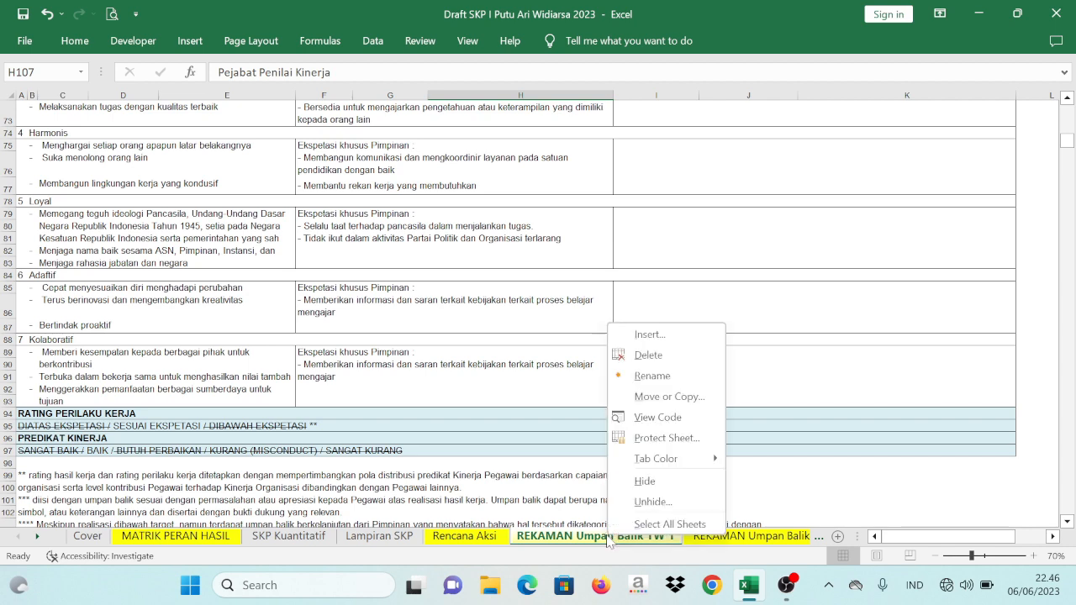
click(681, 397)
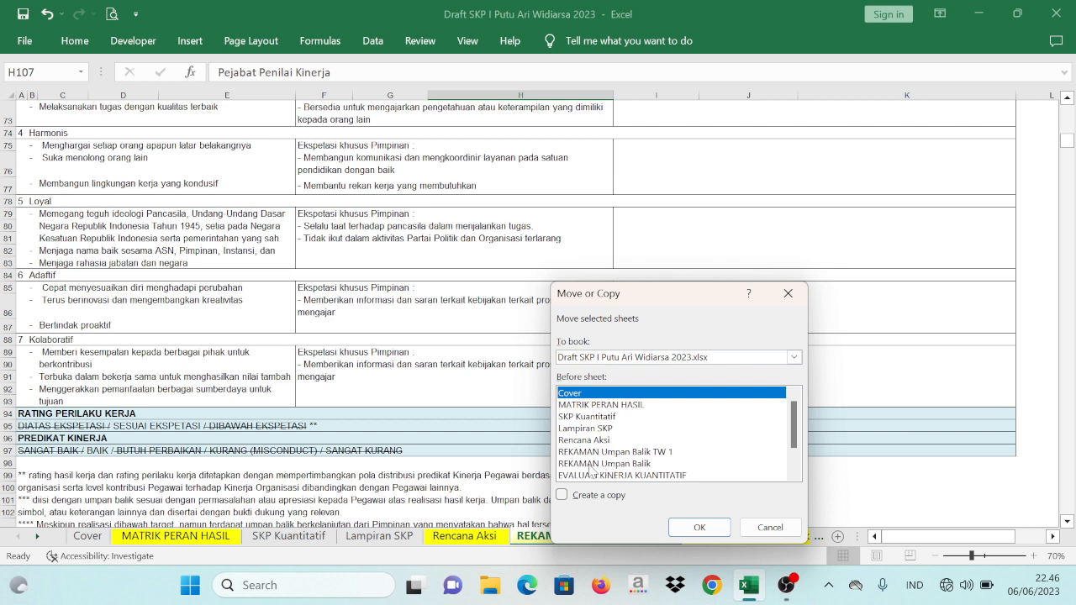
click(617, 464)
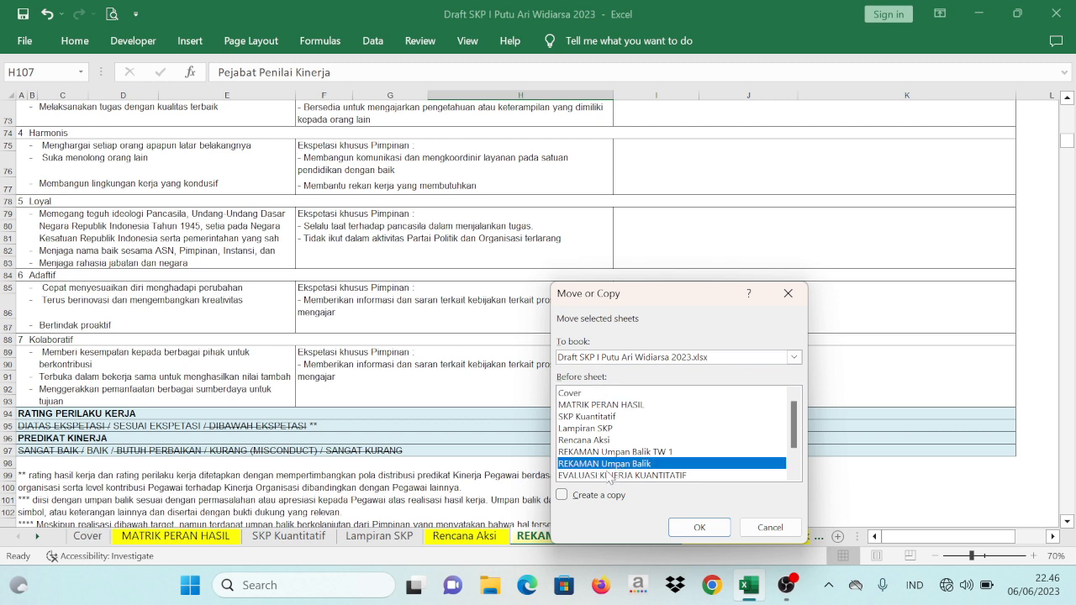
click(562, 495)
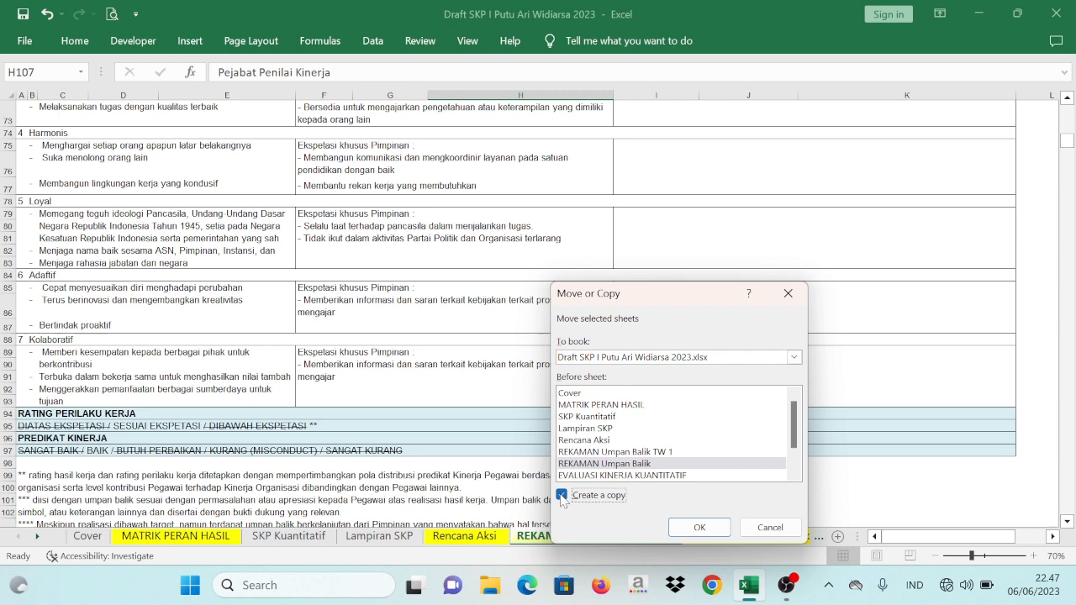
click(699, 525)
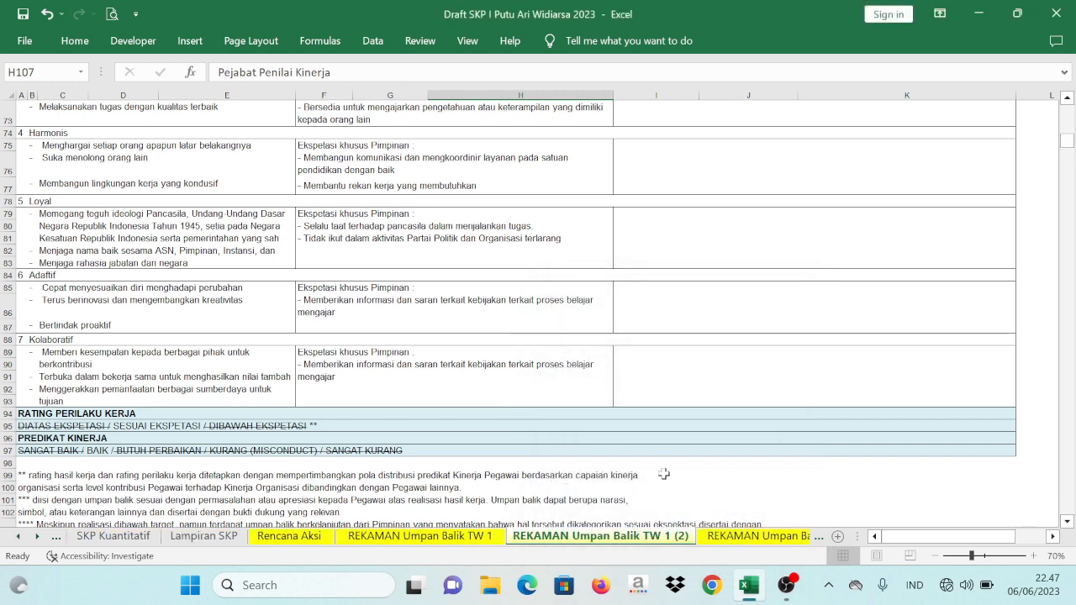
- Rename the copied sheet as "REKAMAN Umpan Balik TW 2"
right_click(640, 542)
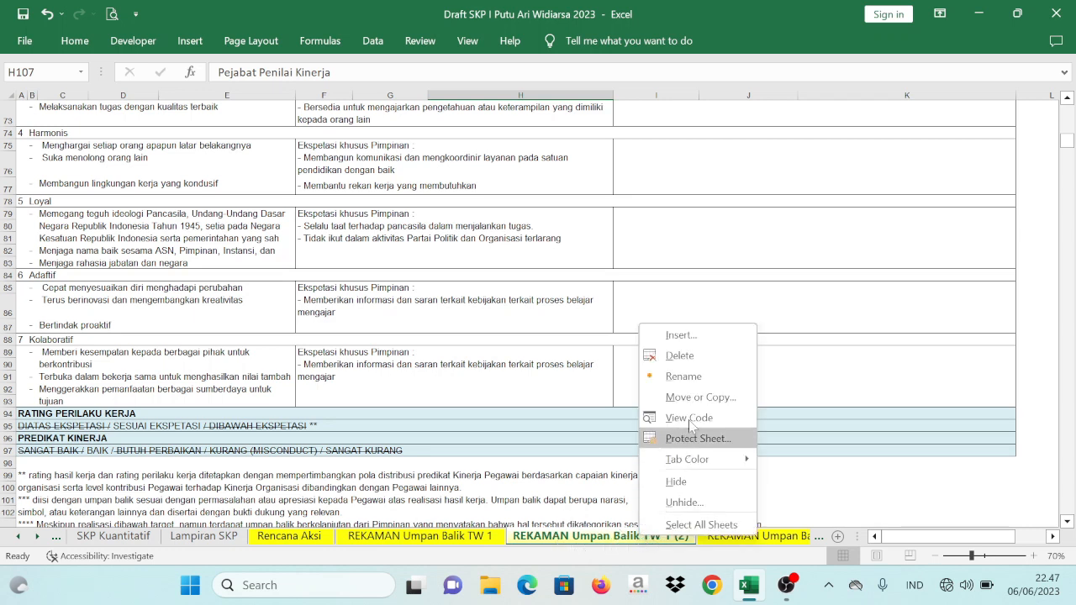
click(698, 376)
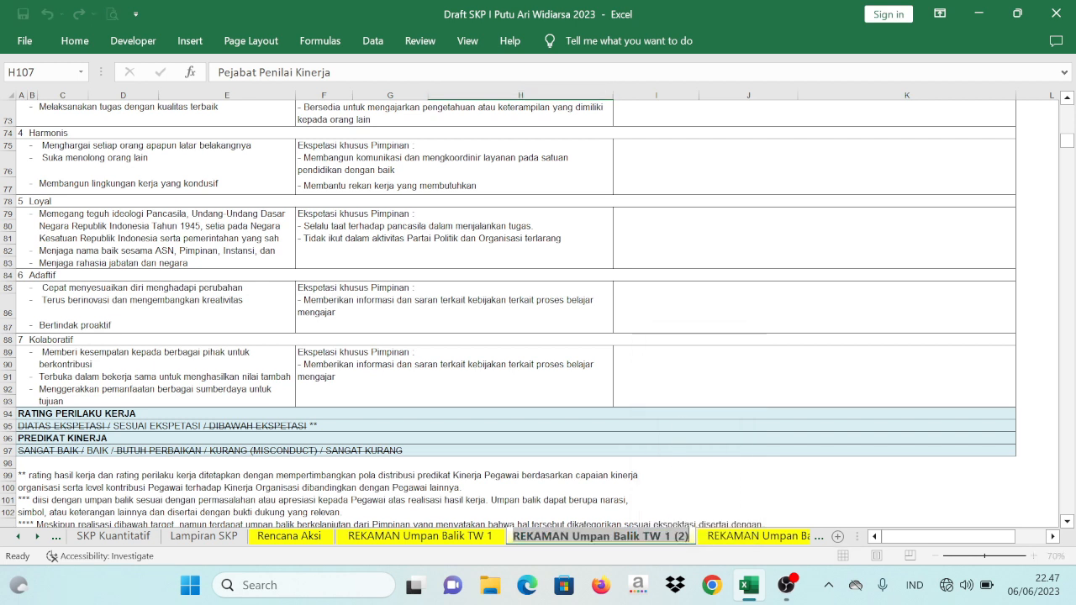
drag(688, 537, 665, 536)
text(2)
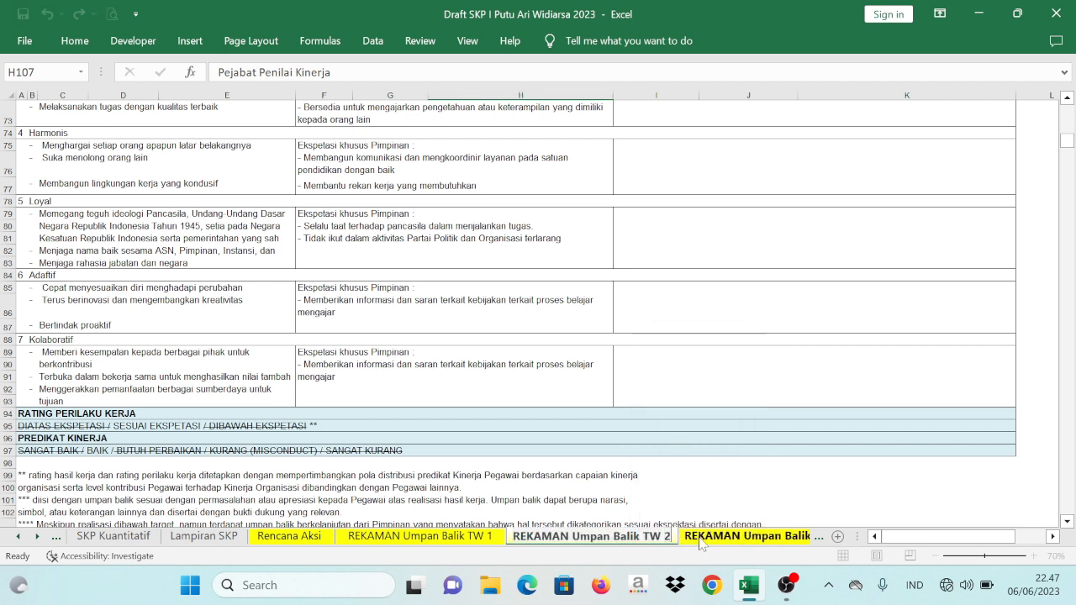
key(Return)
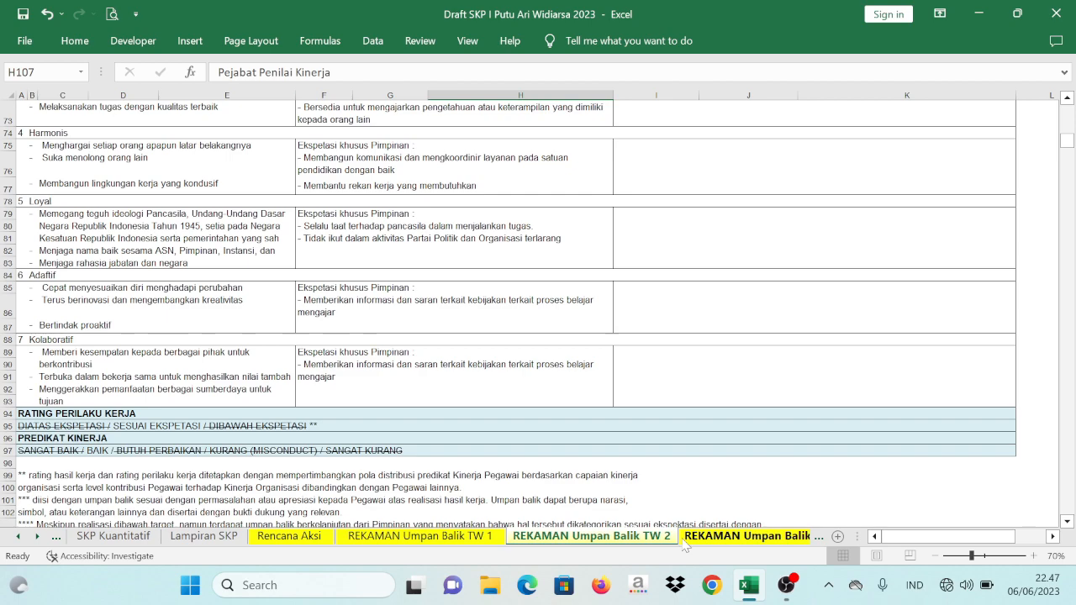
- Remove the strikethrough from "II" in the PERIODE : TRIWULAN line in A5 of the TW 2 sheet
scroll(667, 471, up, 15)
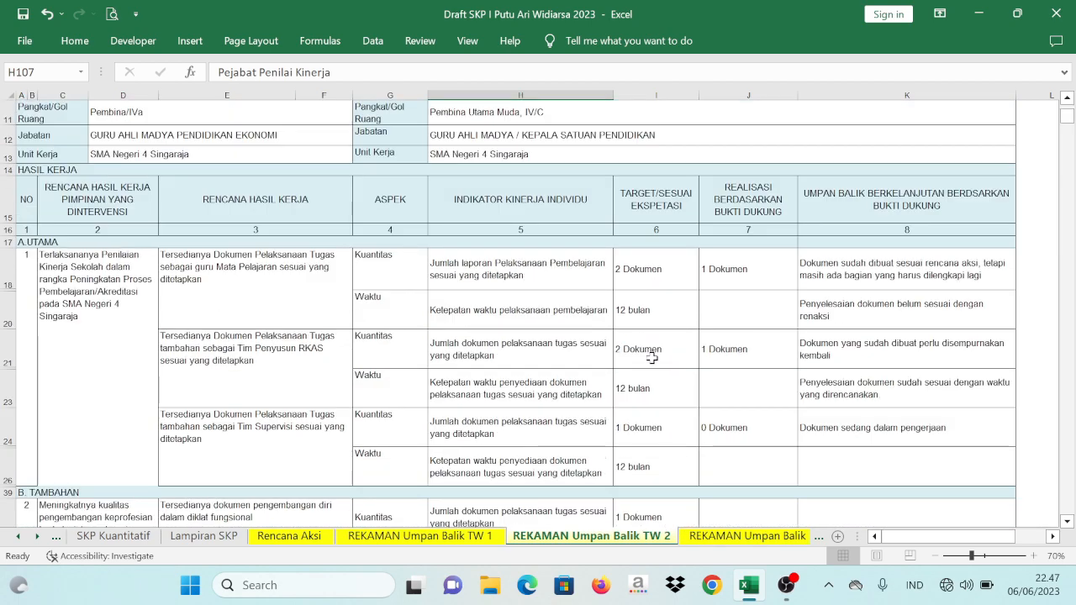
scroll(652, 357, up, 3)
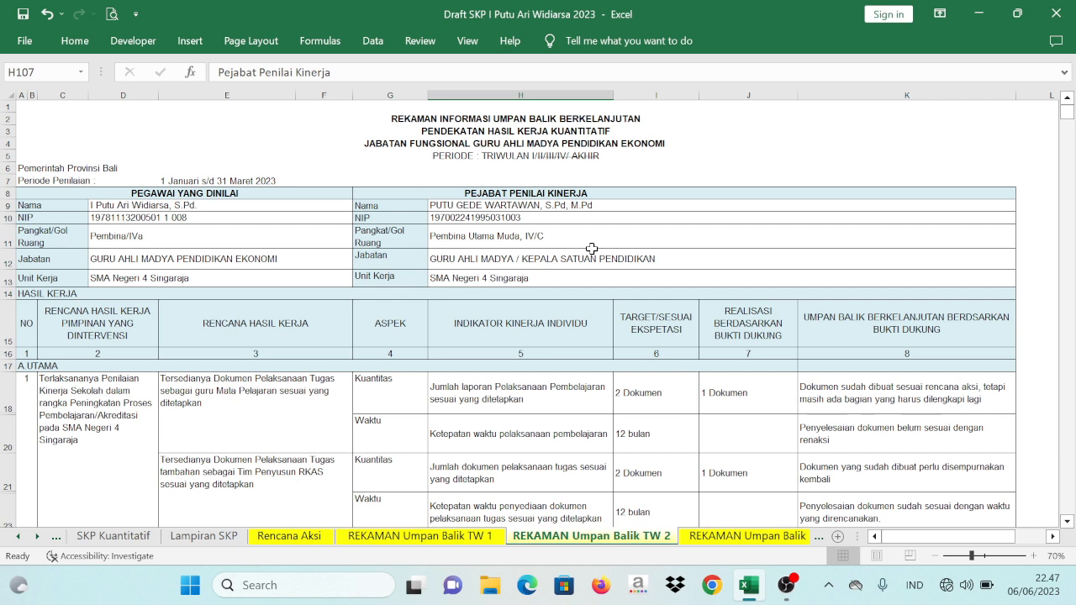
click(507, 156)
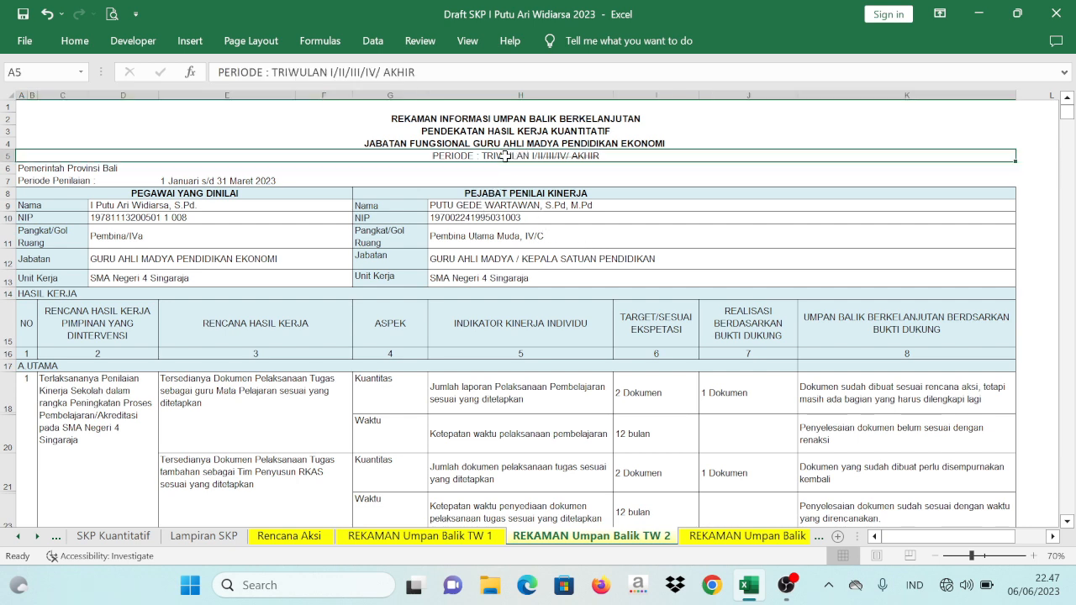
ctrl+scroll(505, 155, up, 4)
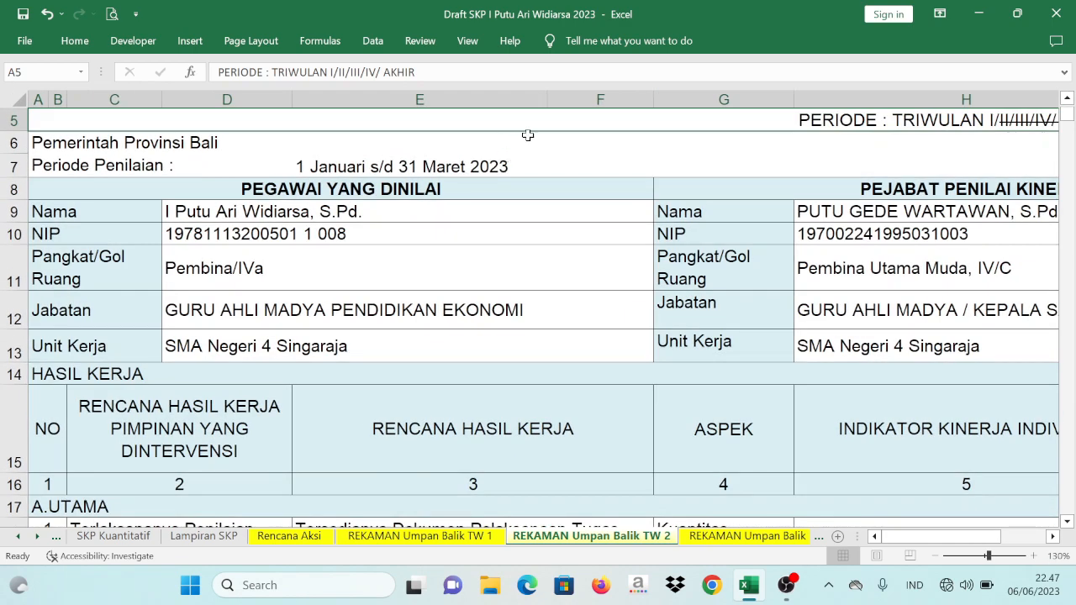
ctrl+scroll(526, 136, down, 1)
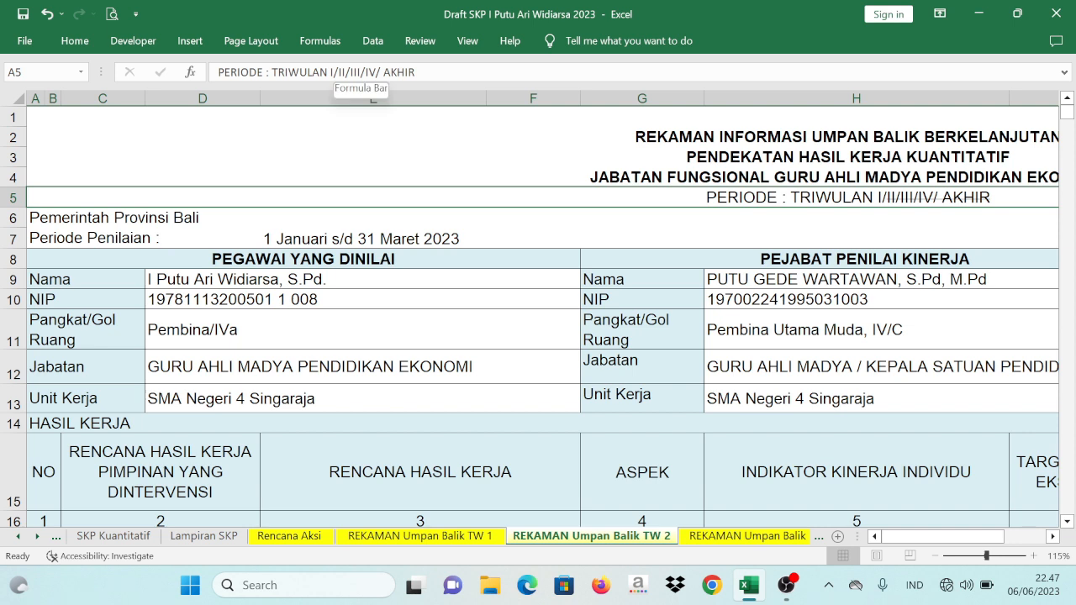
click(416, 72)
right_click(345, 72)
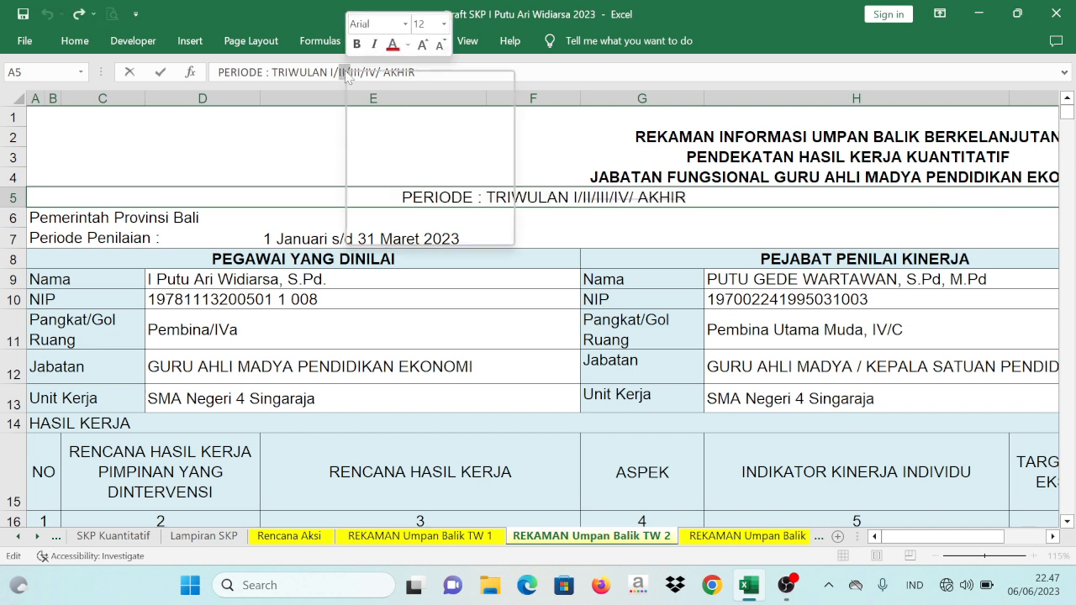
click(401, 192)
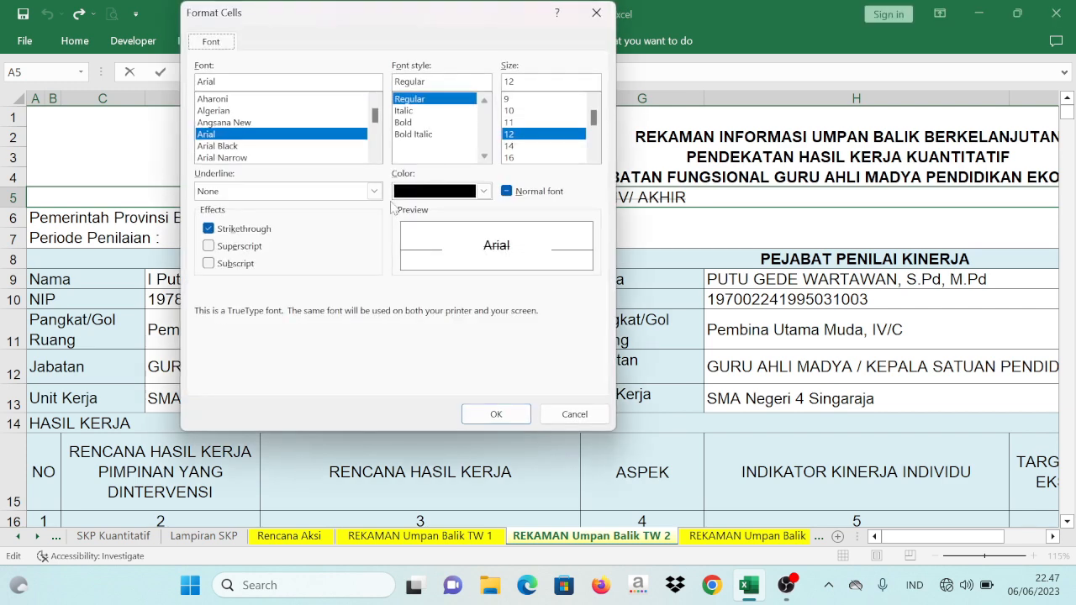
click(503, 411)
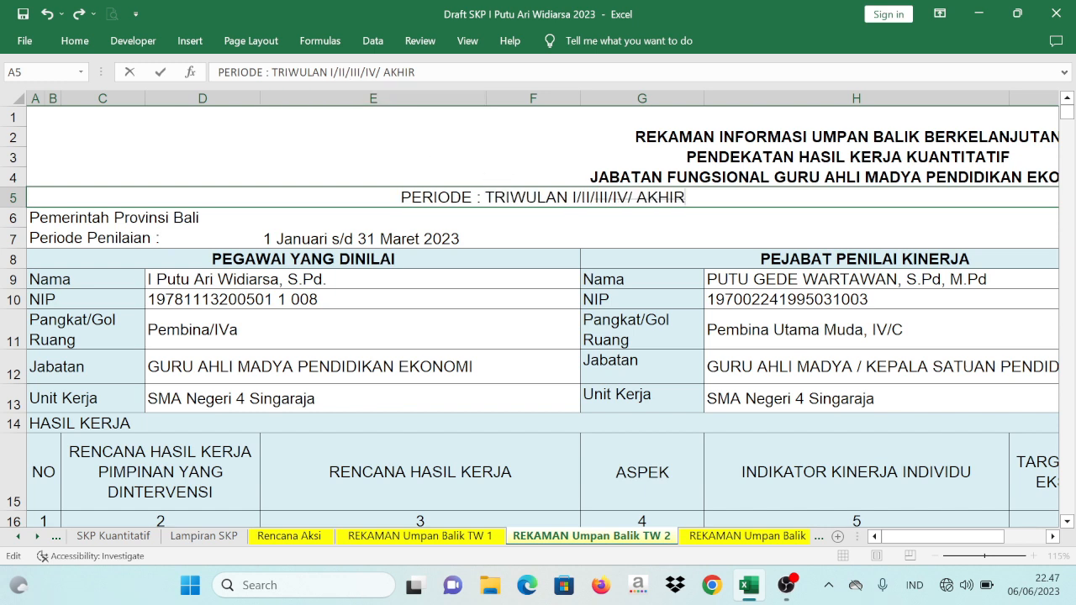
- Apply strikethrough to the "I" quarter option in the PERIODE : TRIWULAN line in A5
drag(335, 72, 331, 73)
right_click(334, 72)
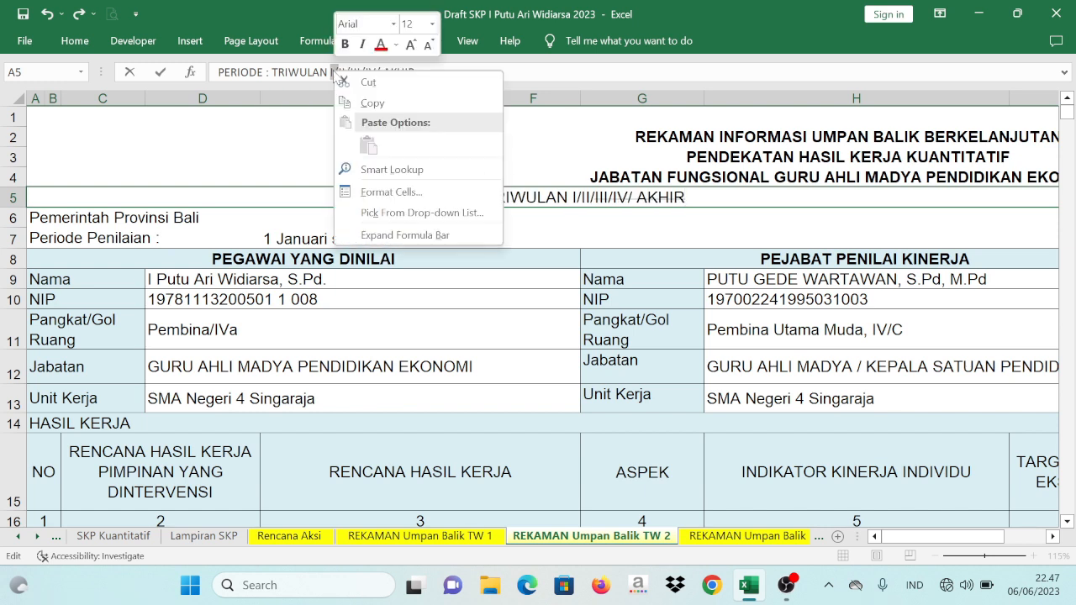
click(381, 193)
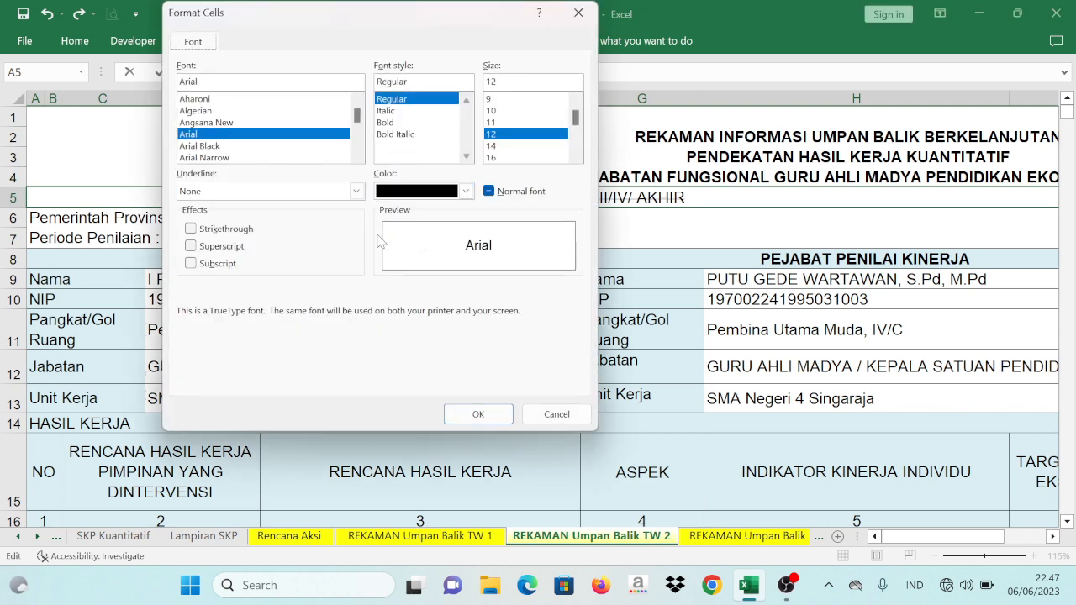
click(232, 234)
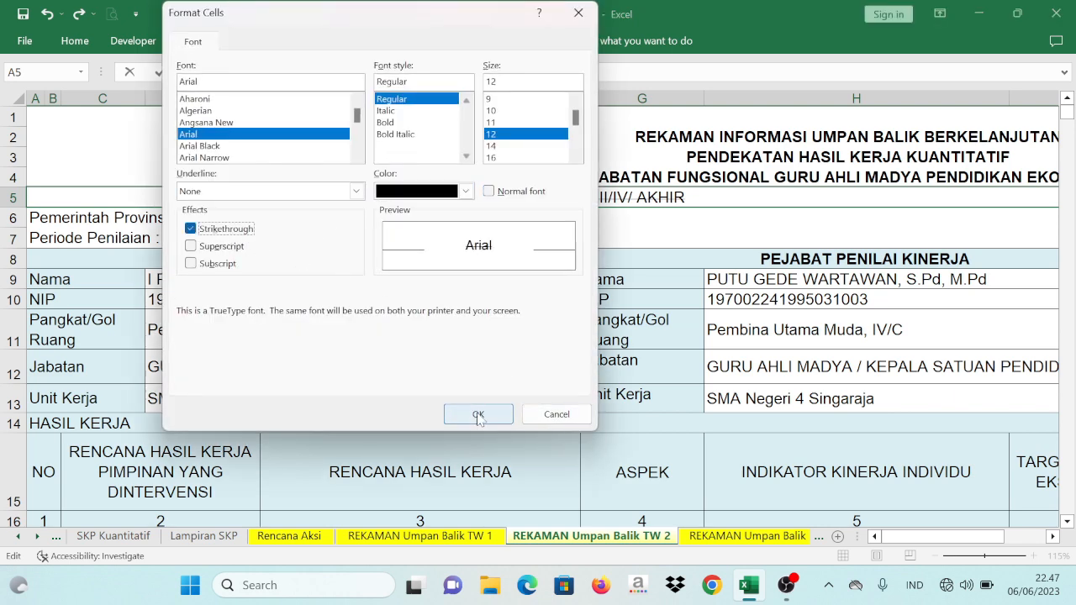
click(477, 413)
click(596, 278)
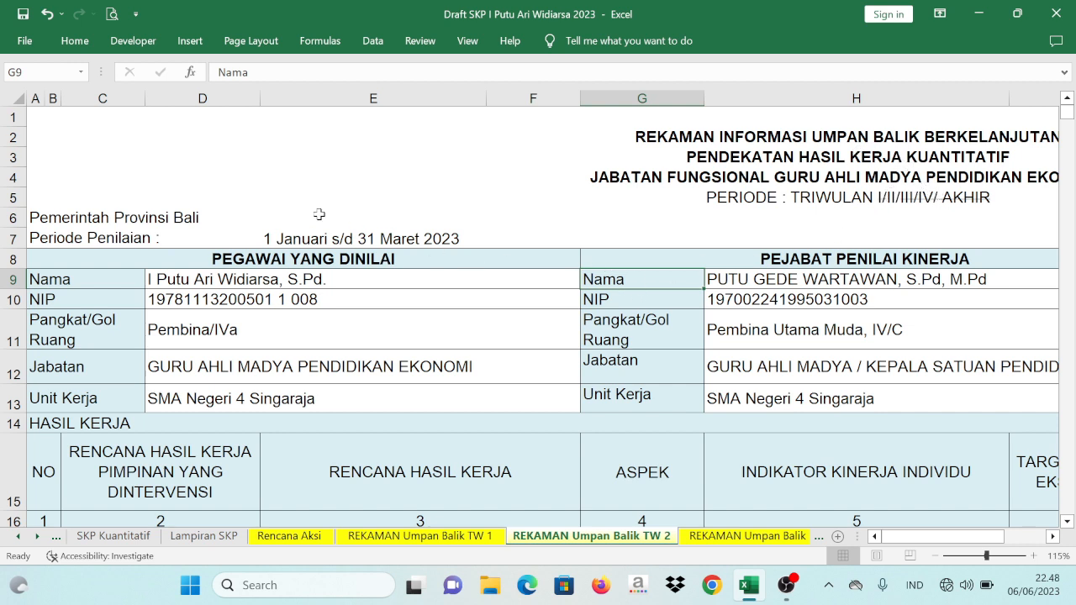
- Change the Periode Penilaian in E7 of the TW 2 sheet to "1 April s/d 30 Juni 2023"
click(265, 241)
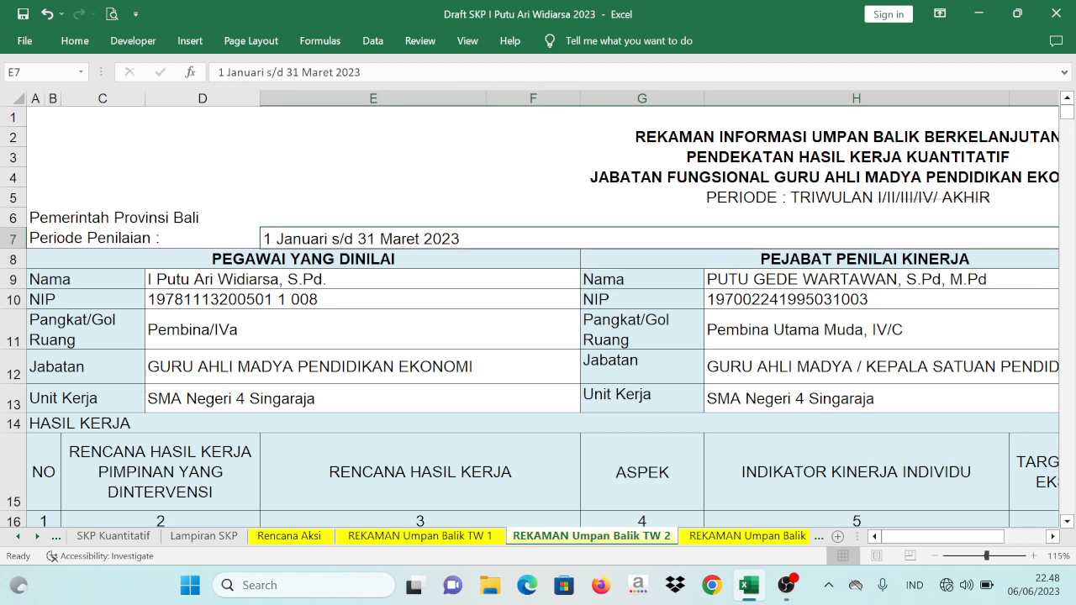
drag(218, 72, 257, 72)
click(258, 72)
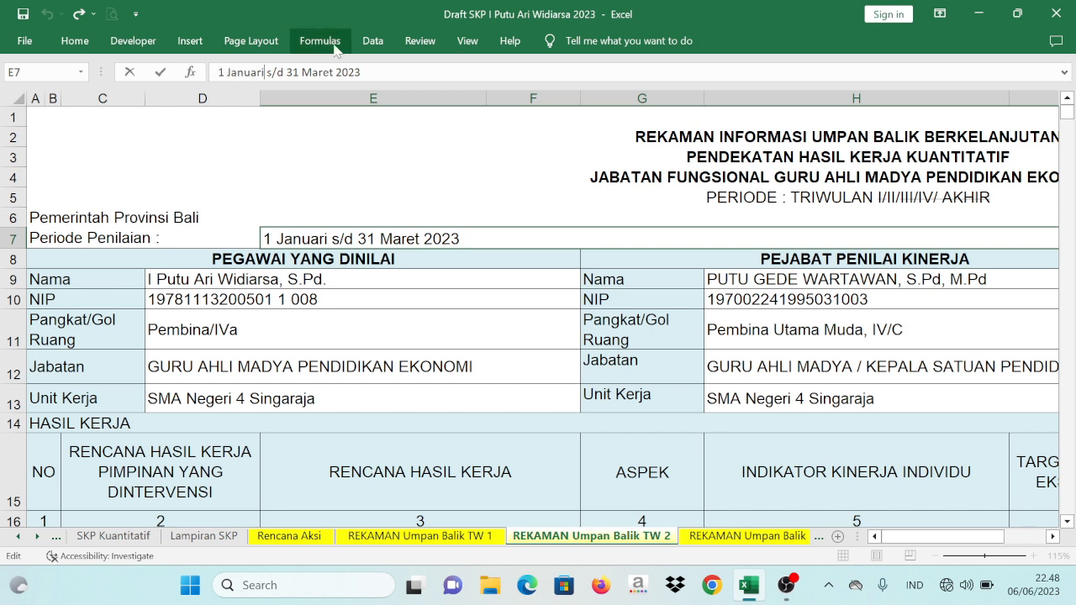
key(BackSpace)
key(BackSpace)
key(BackSpace)
key(BackSpace)
key(BackSpace)
key(BackSpace)
key(BackSpace)
text(Aprill)
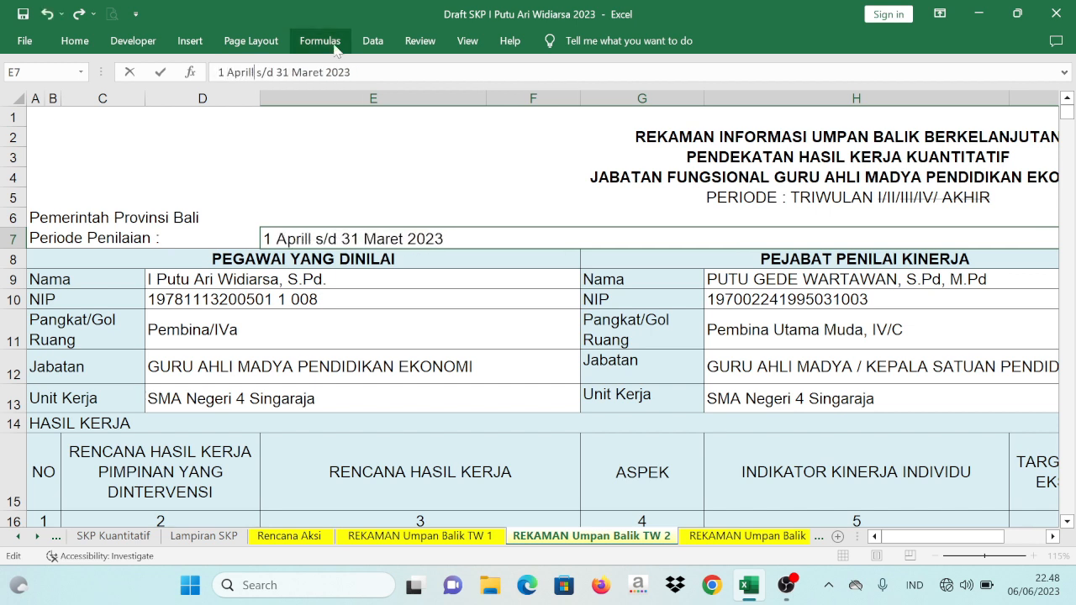
key(BackSpace)
drag(280, 72, 322, 72)
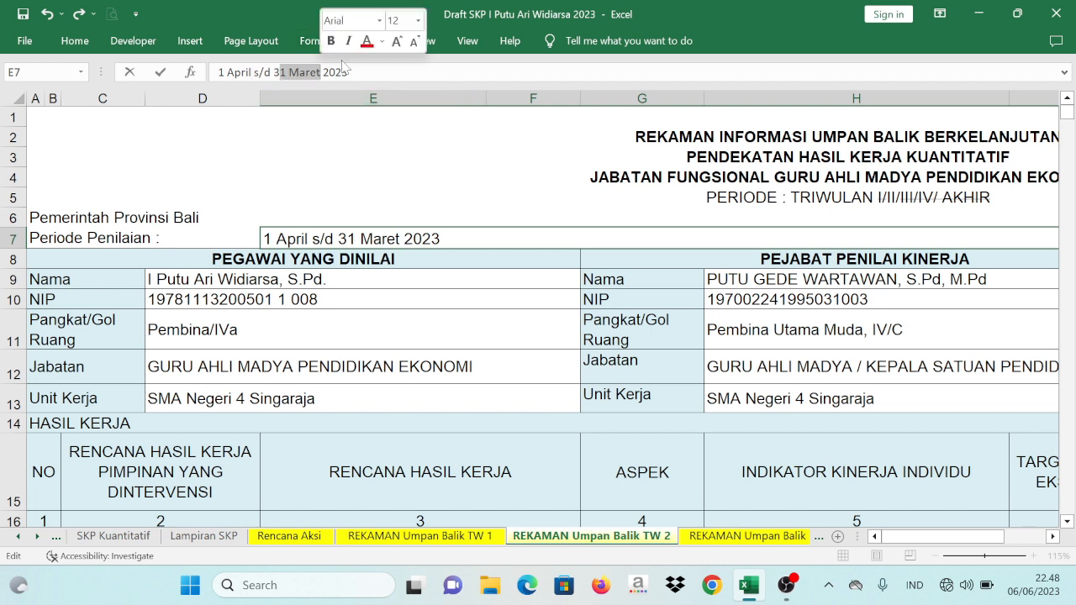
text(30 Juni)
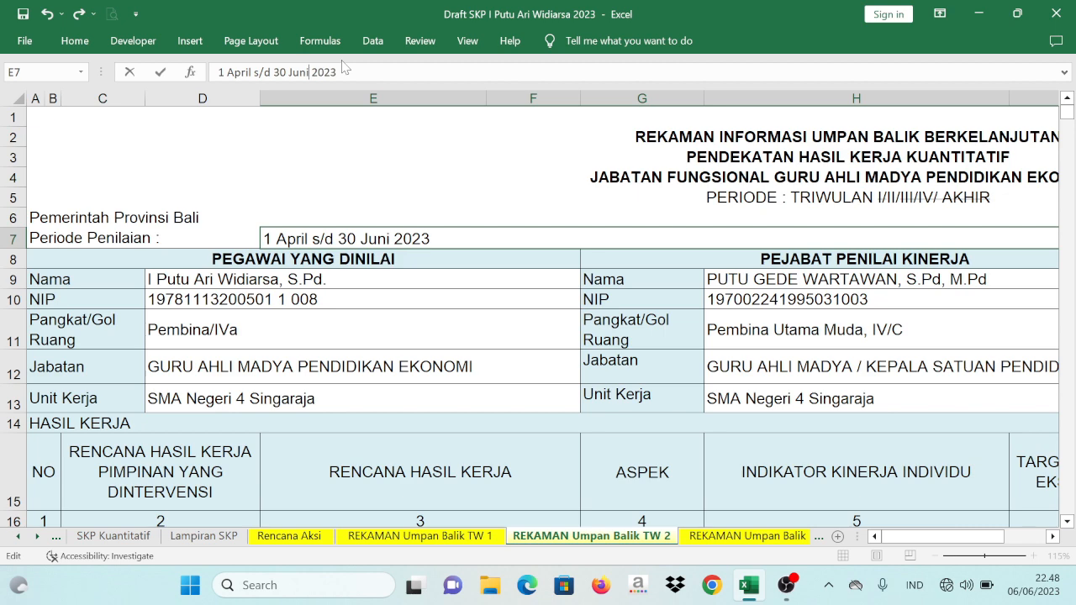
key(Return)
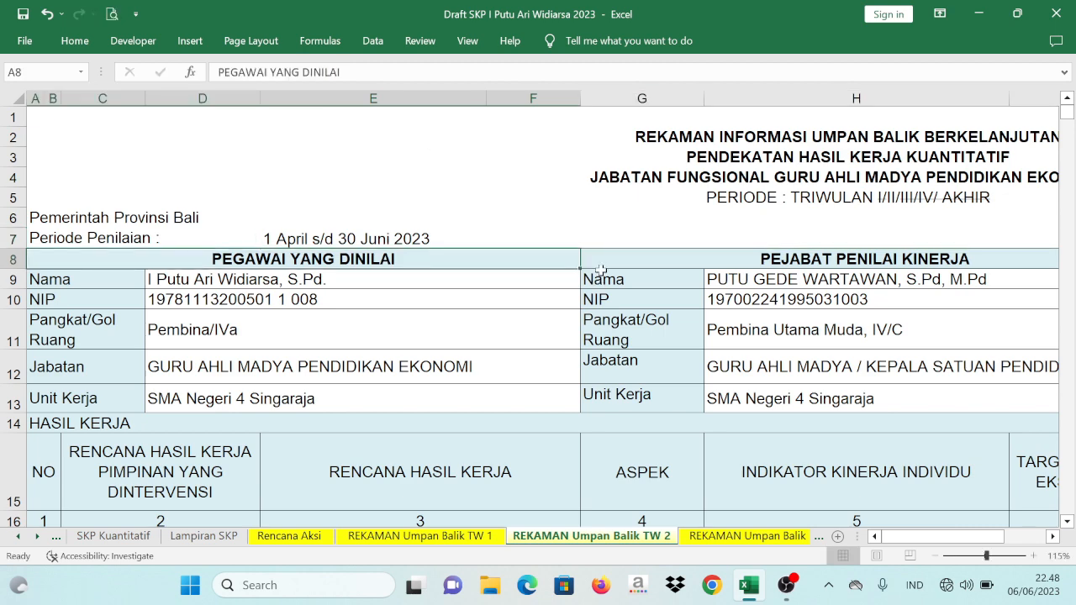
- Review the target, realisation and feedback columns of the HASIL KERJA table in the TW 2 sheet
scroll(618, 220, down, 3)
scroll(614, 215, down, 1)
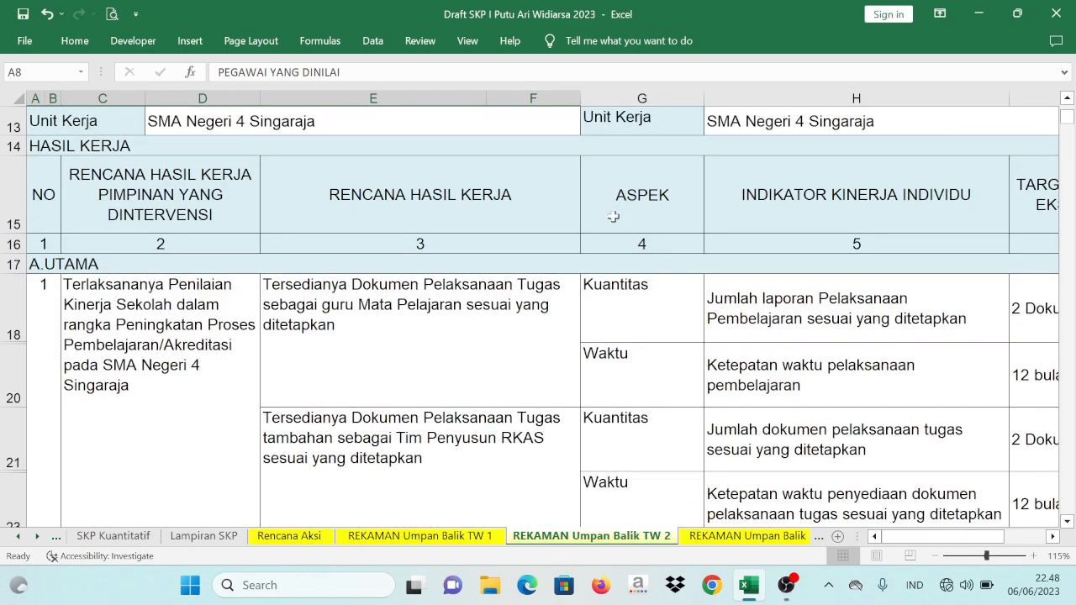
scroll(614, 218, down, 1)
ctrl+scroll(614, 219, down, 2)
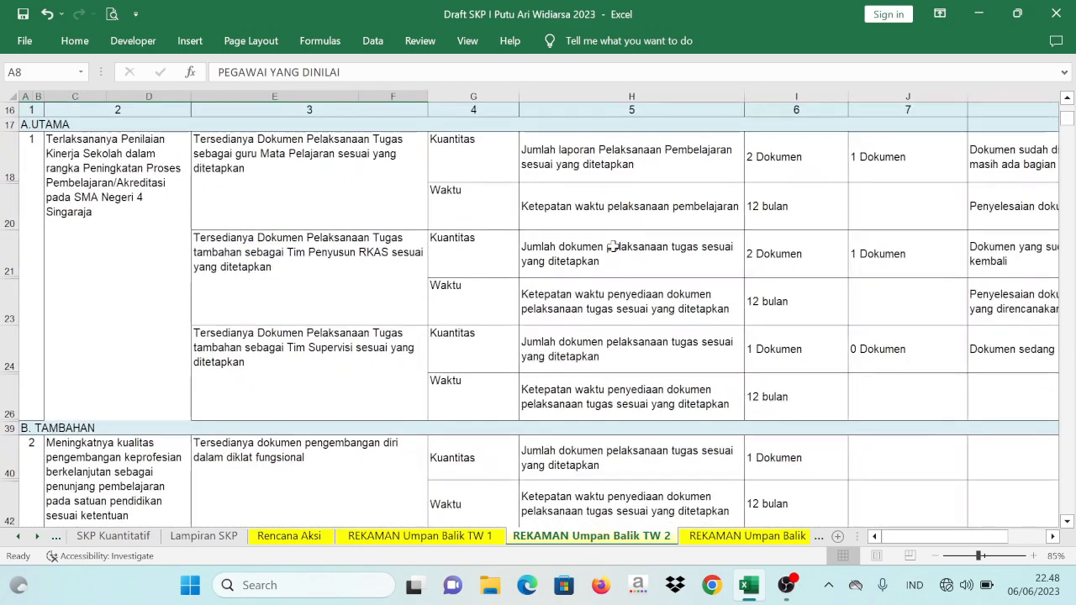
ctrl+scroll(742, 233, up, 1)
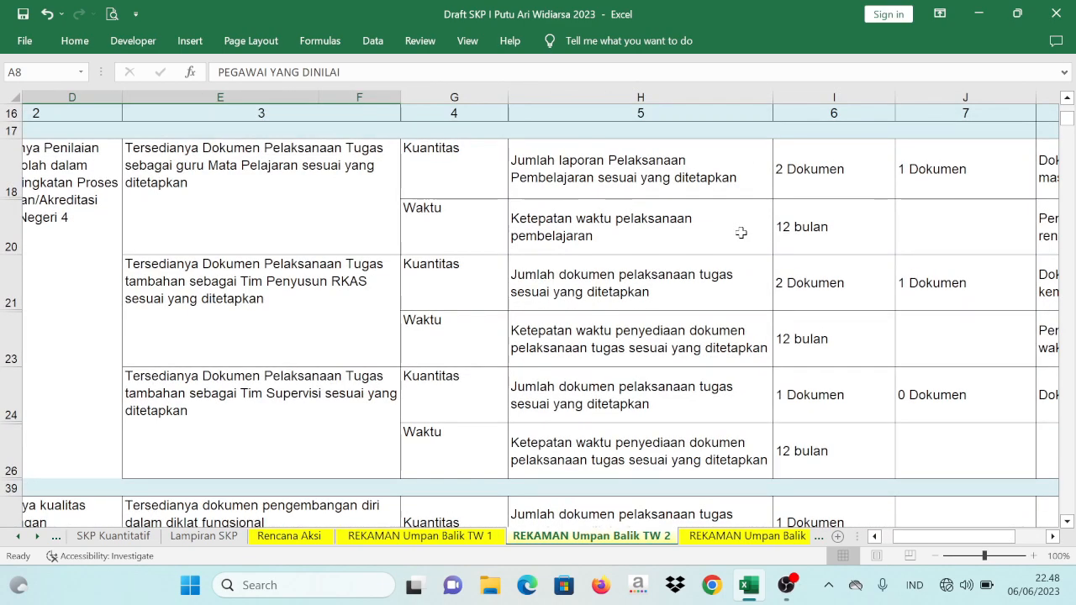
ctrl+scroll(742, 233, down, 1)
scroll(761, 220, up, 2)
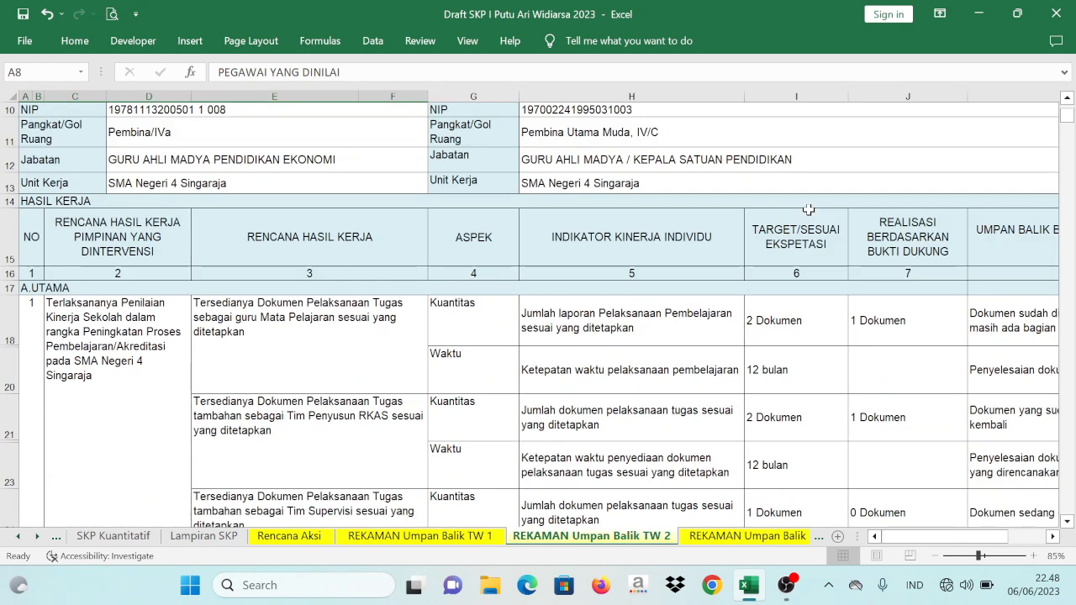
drag(964, 542, 974, 543)
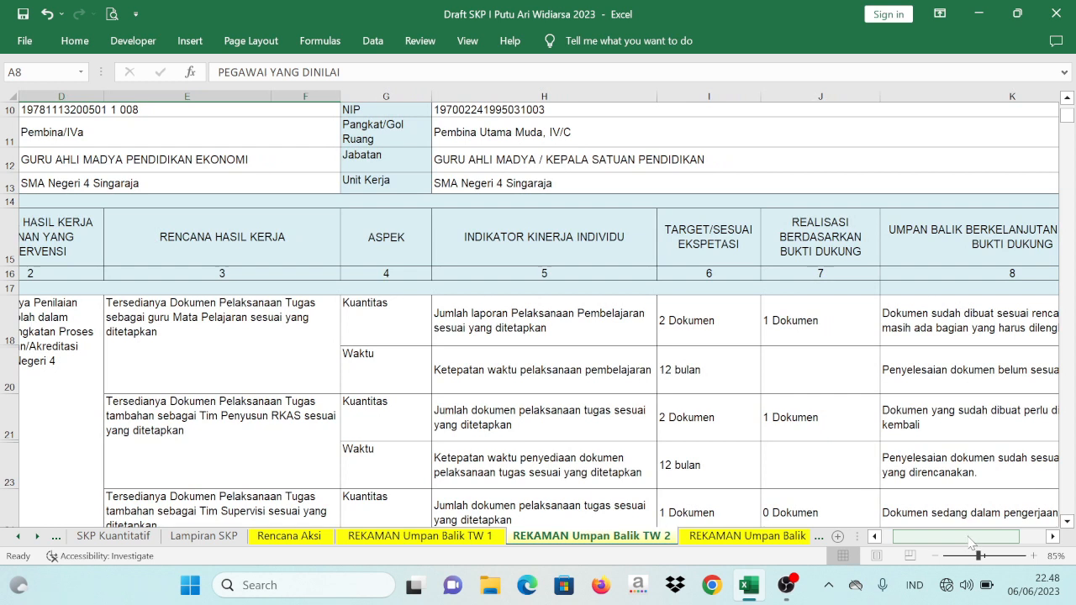
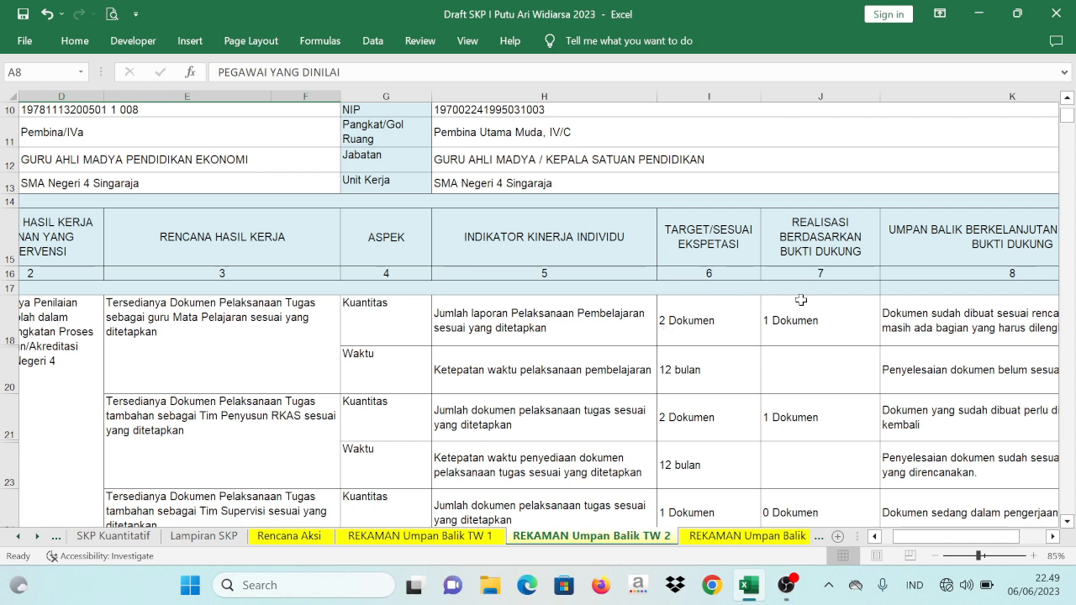
click(791, 328)
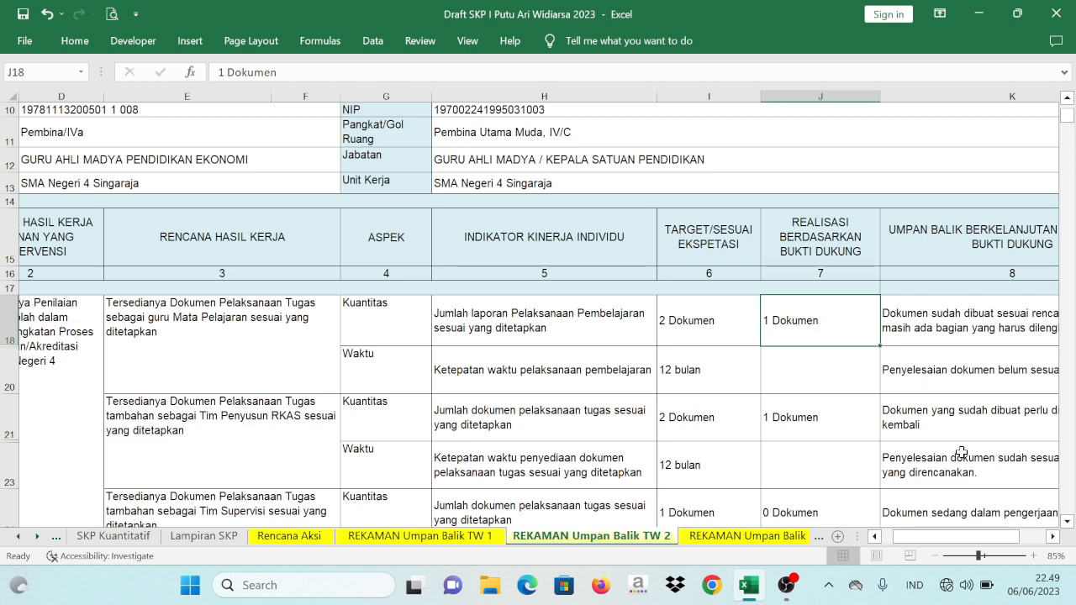
drag(964, 543, 974, 542)
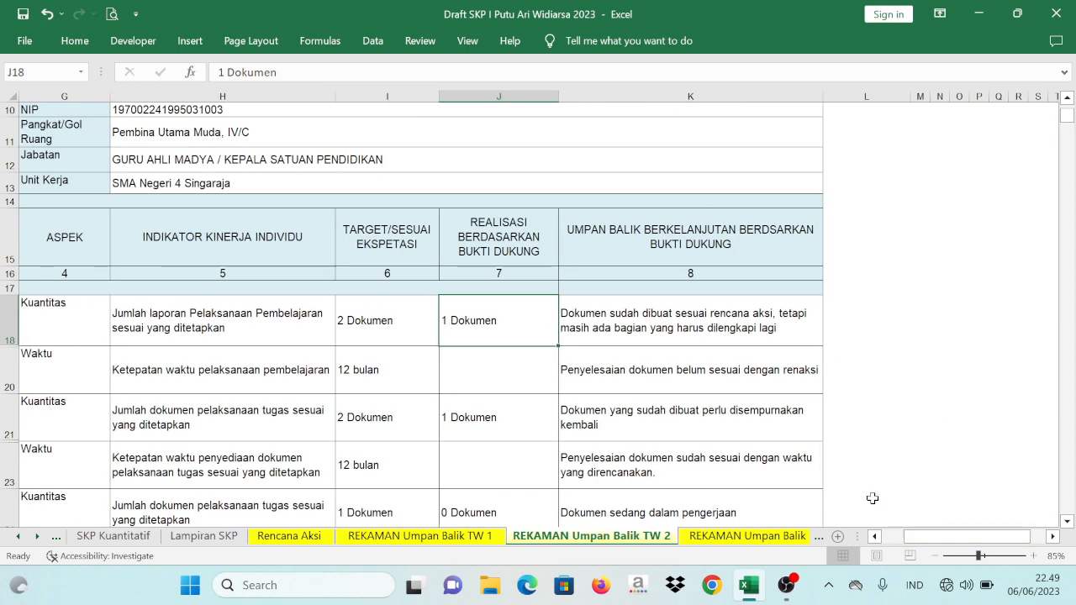
- Replace the feedback in K18 with "Dokumen di TW 1 yang sudah disusun sudah direvisi dan disempurnakan dengan baik."
click(659, 320)
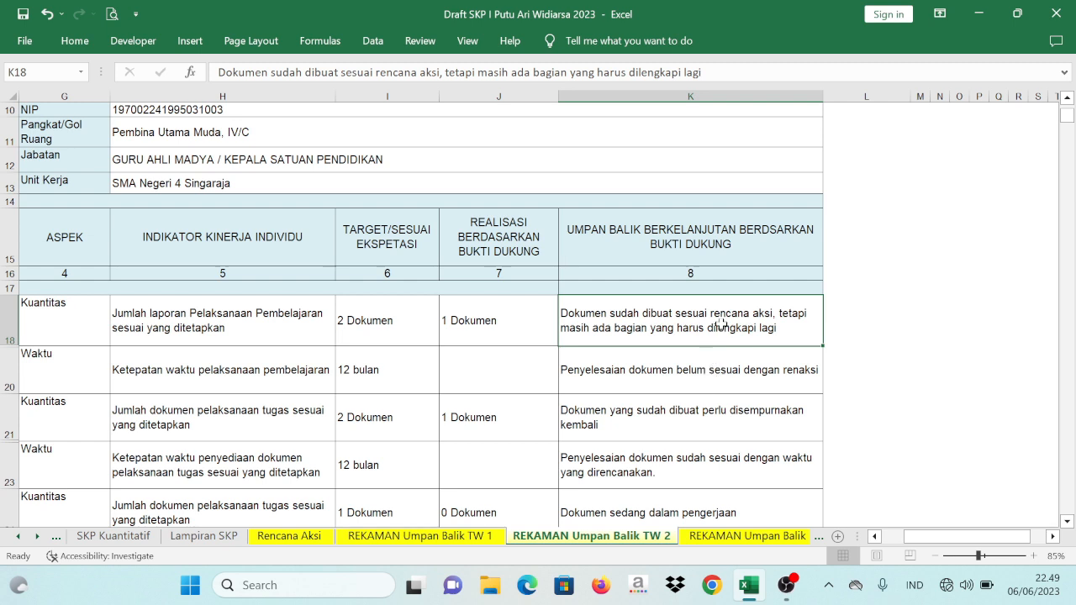
text(Dokumen )
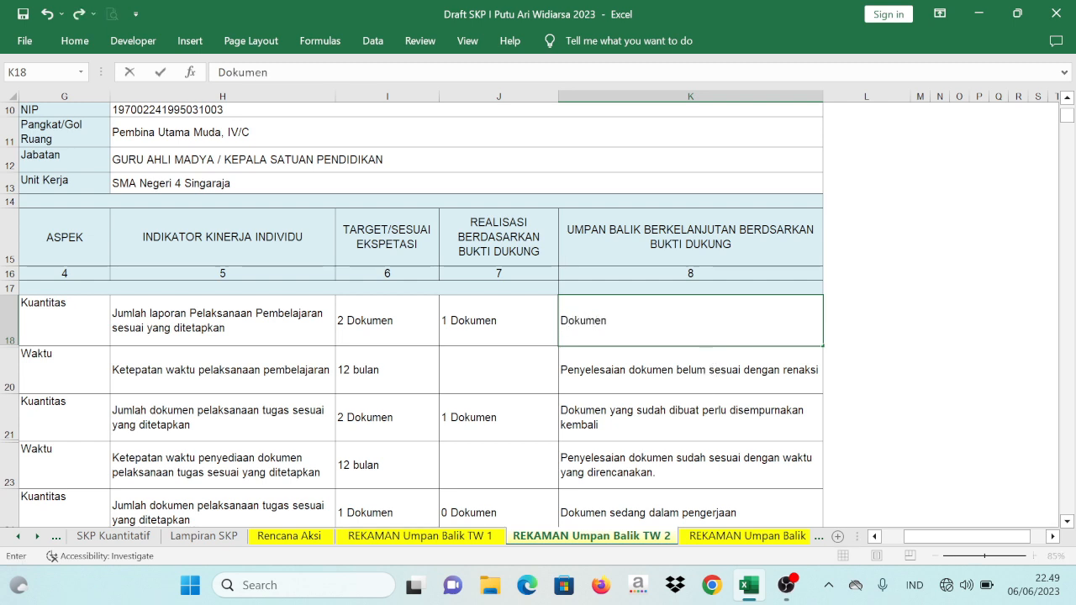
text(di TW)
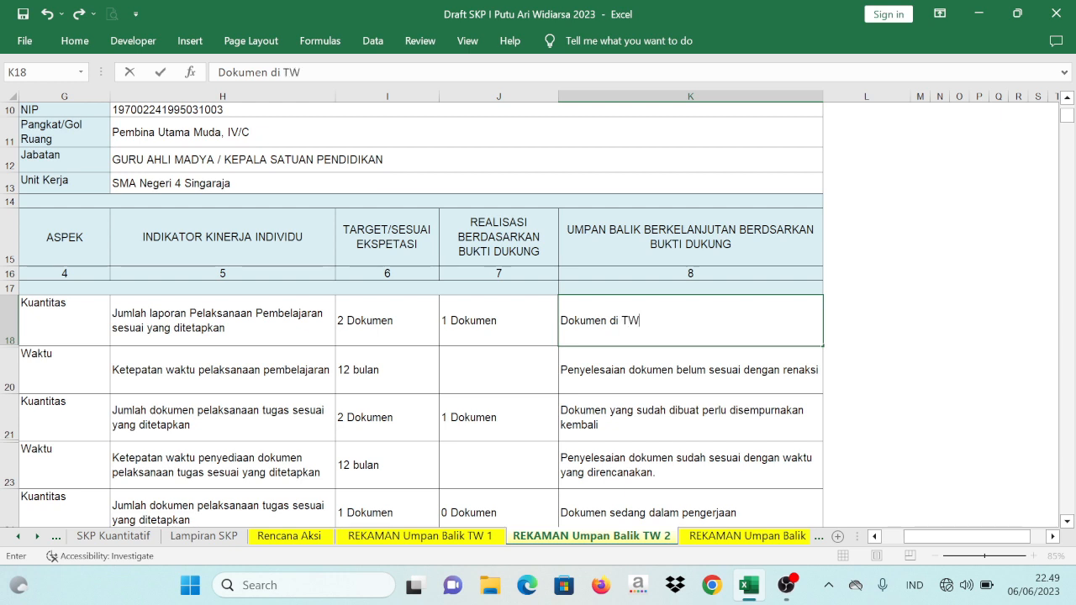
text( 1 yang sudah disusun)
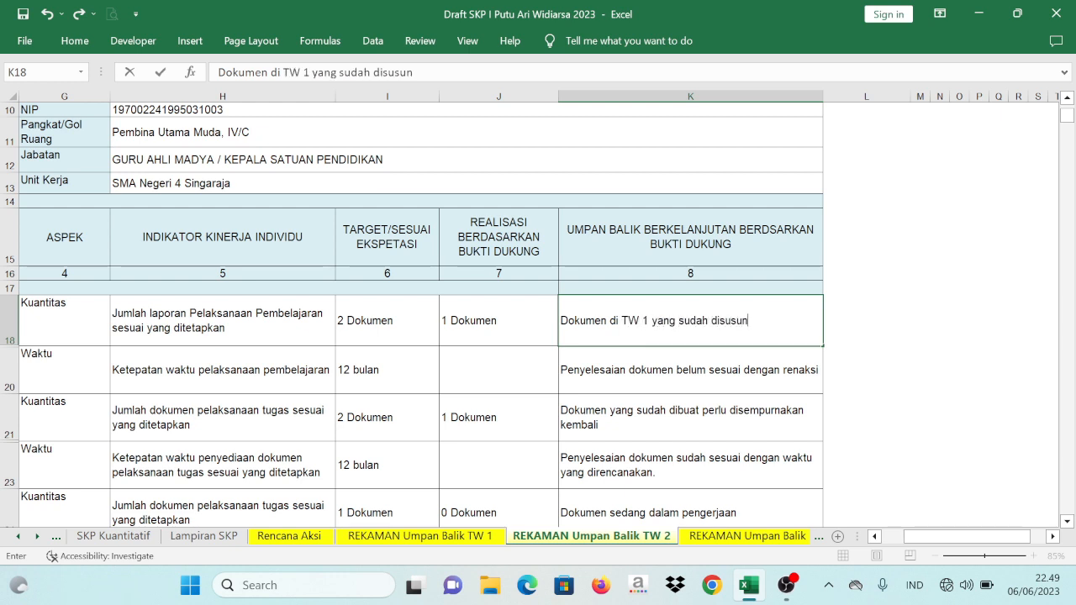
text( sudah dire)
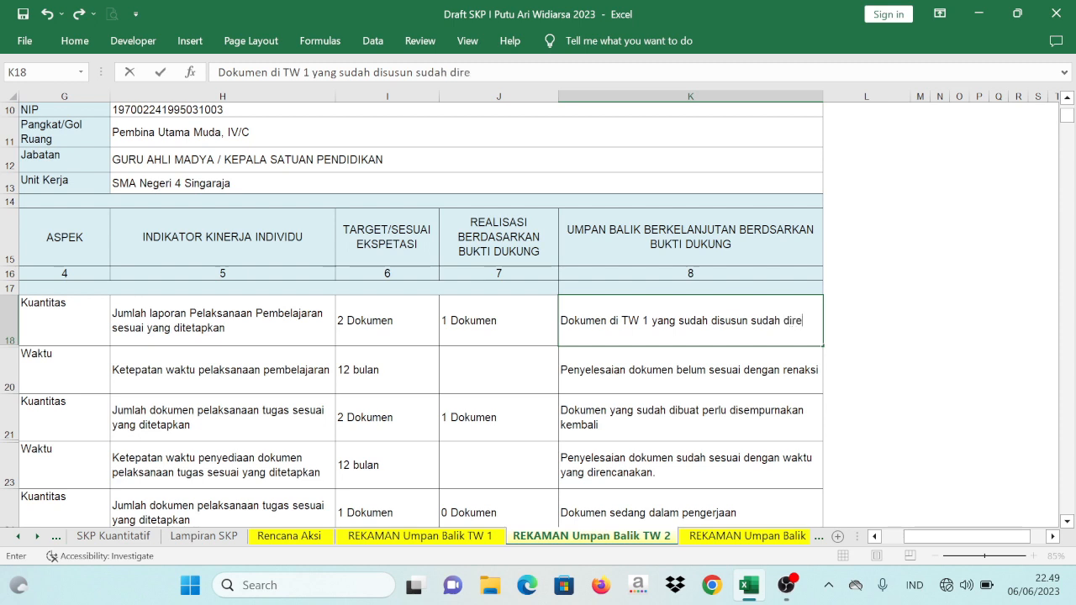
text(visi dan disemp)
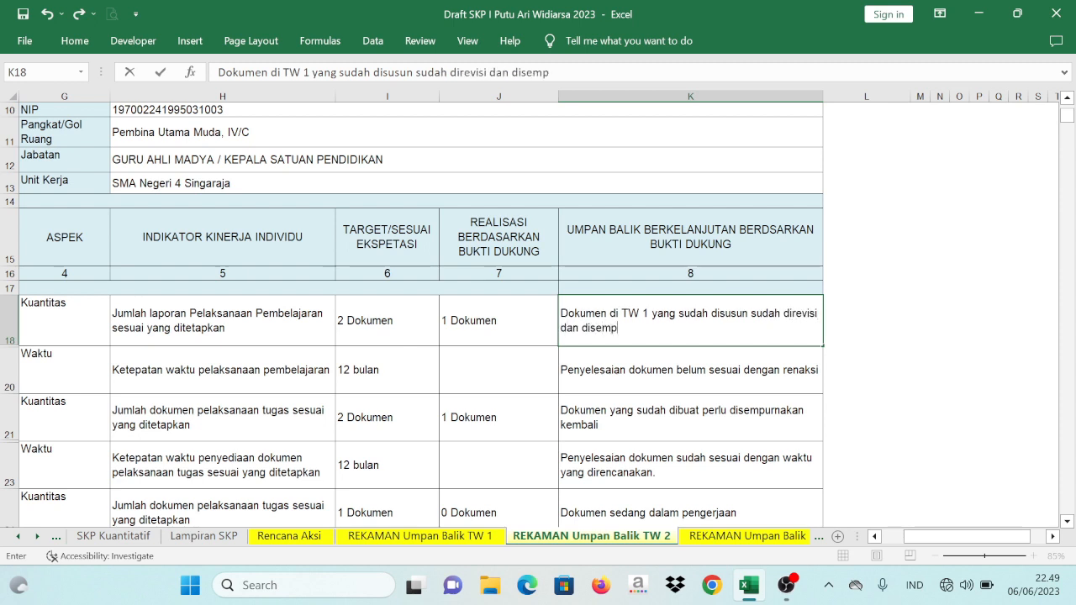
text(urnakan d)
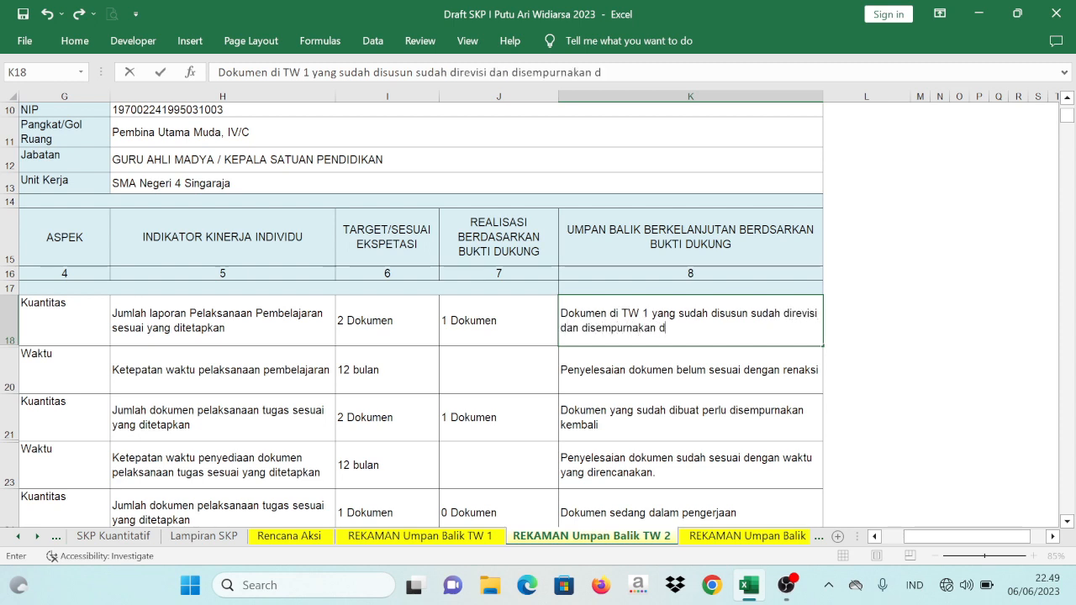
text(engan bai .)
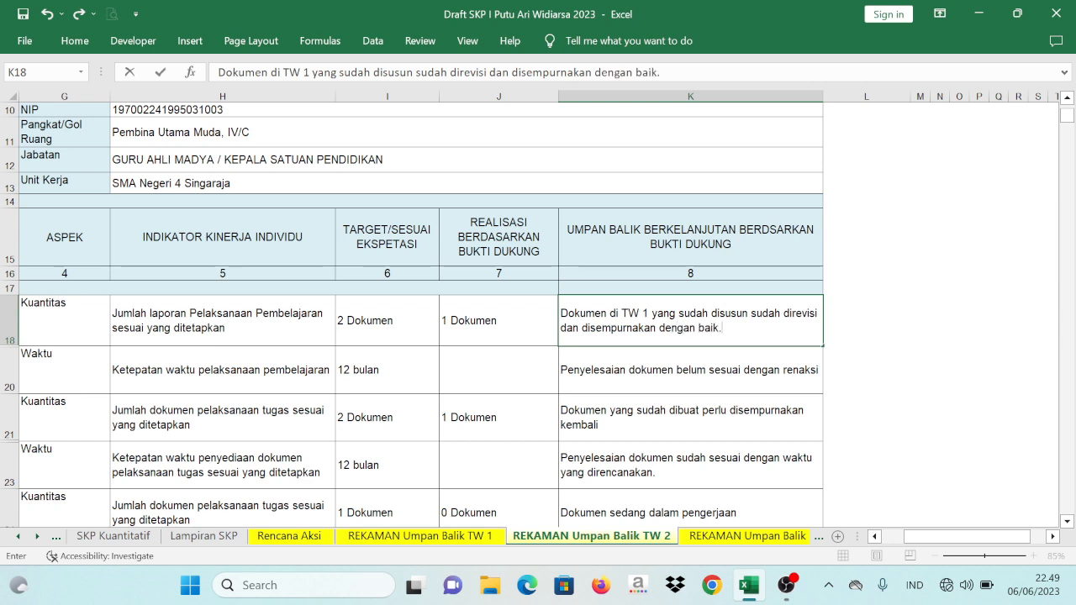
key(Return)
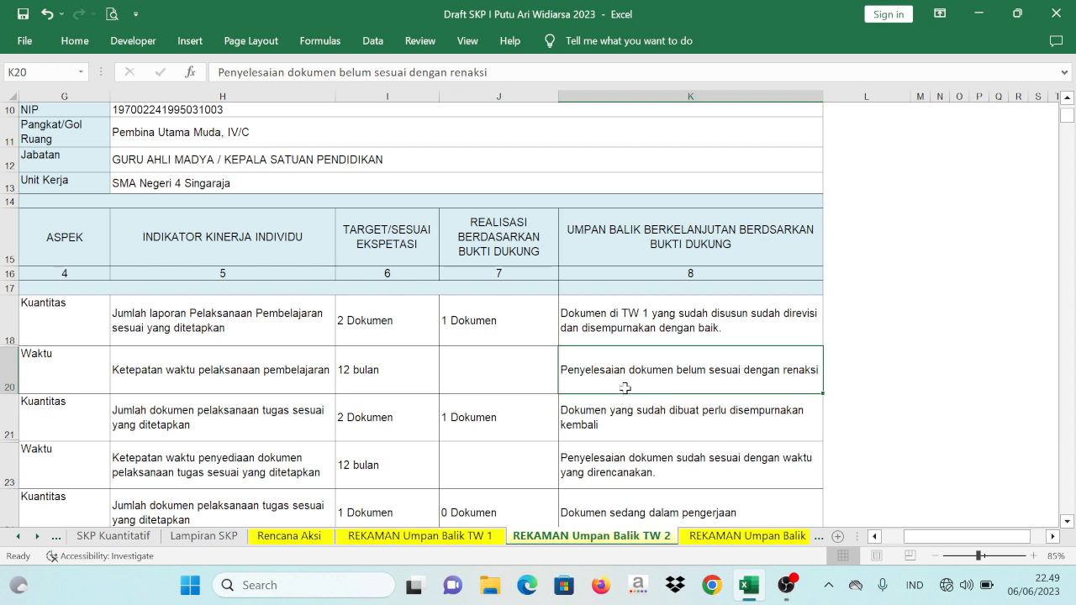
- Replace the feedback text in K20 with the copied thumbs-up picture, positioned near the middle of the cell
key(Delete)
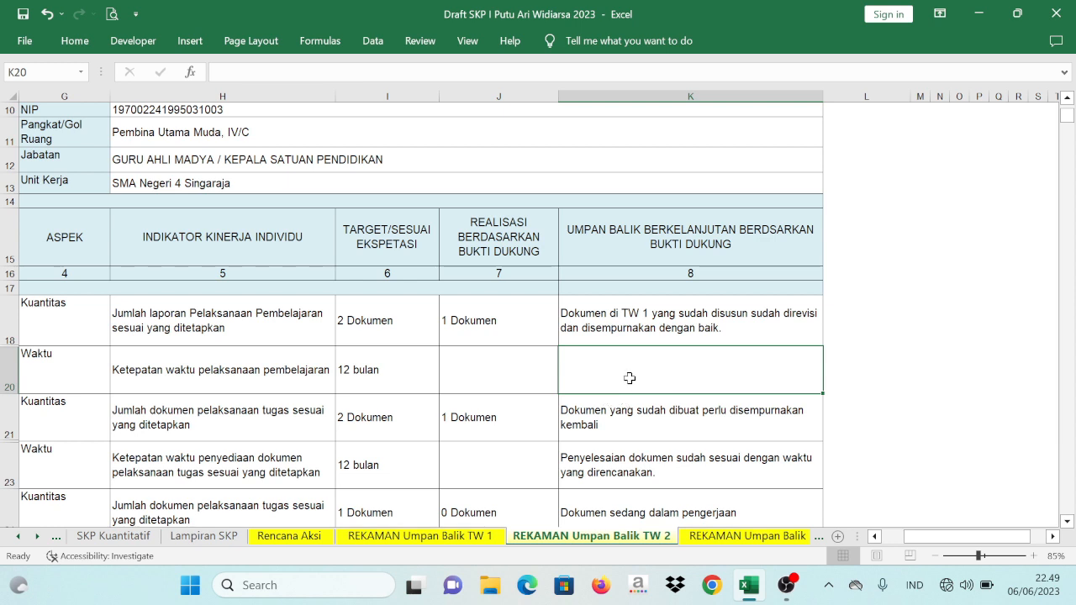
key(ctrl+v)
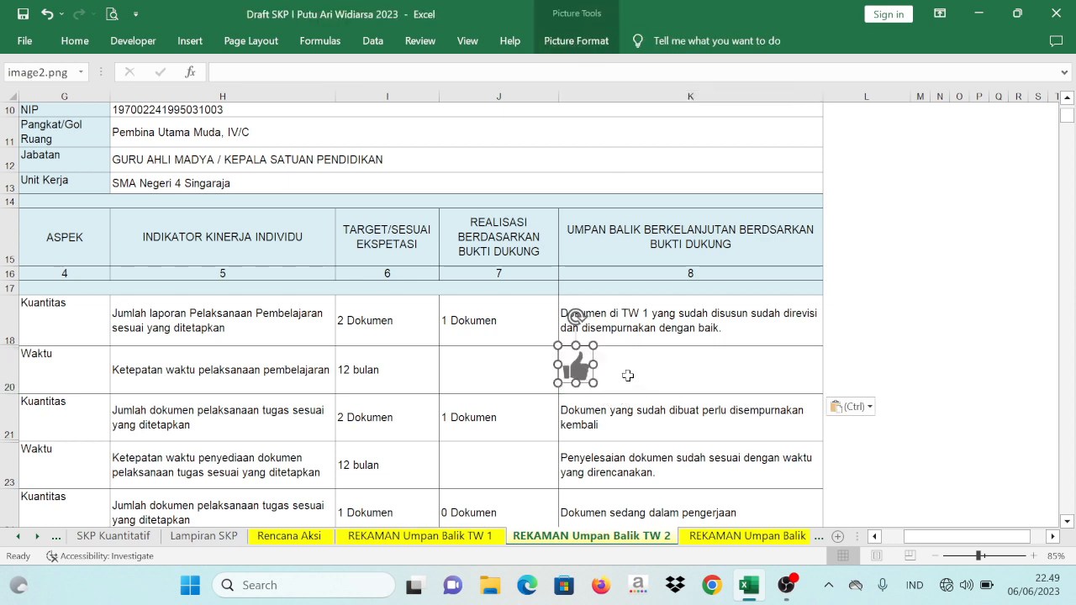
drag(578, 366, 663, 366)
click(793, 370)
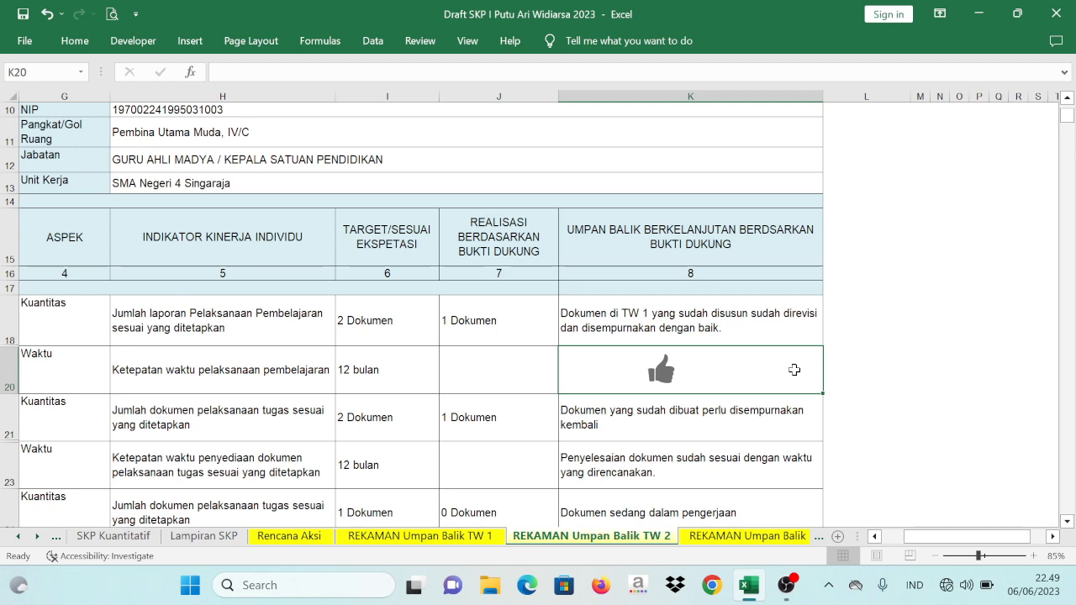
- Replace the feedback in K21 with "Dokumen TW 1 sudah dilengkapi pada TW 2 dengan baik."
scroll(551, 406, down, 1)
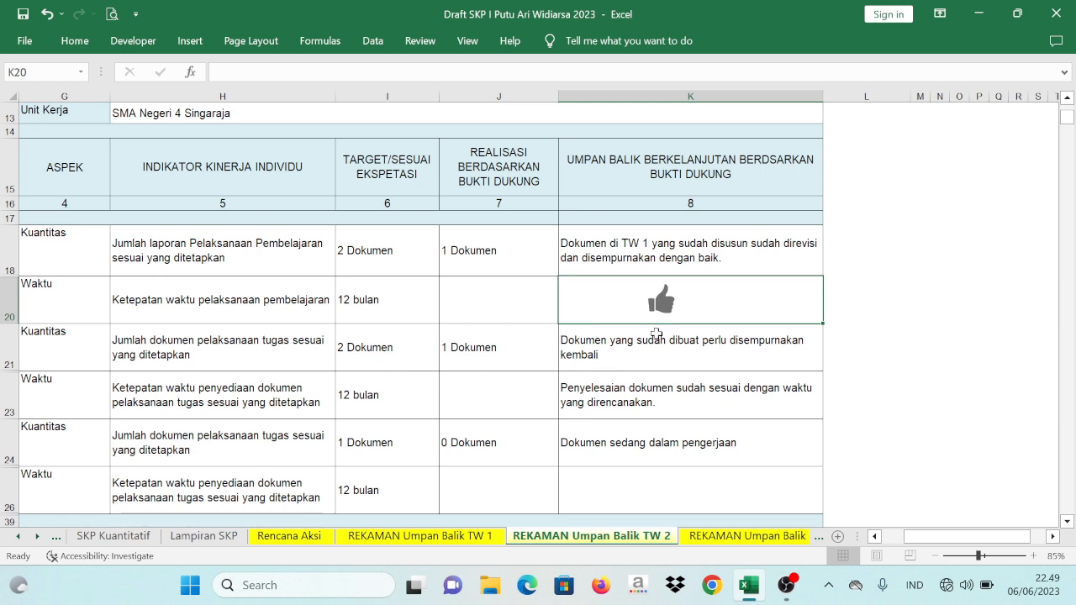
click(605, 354)
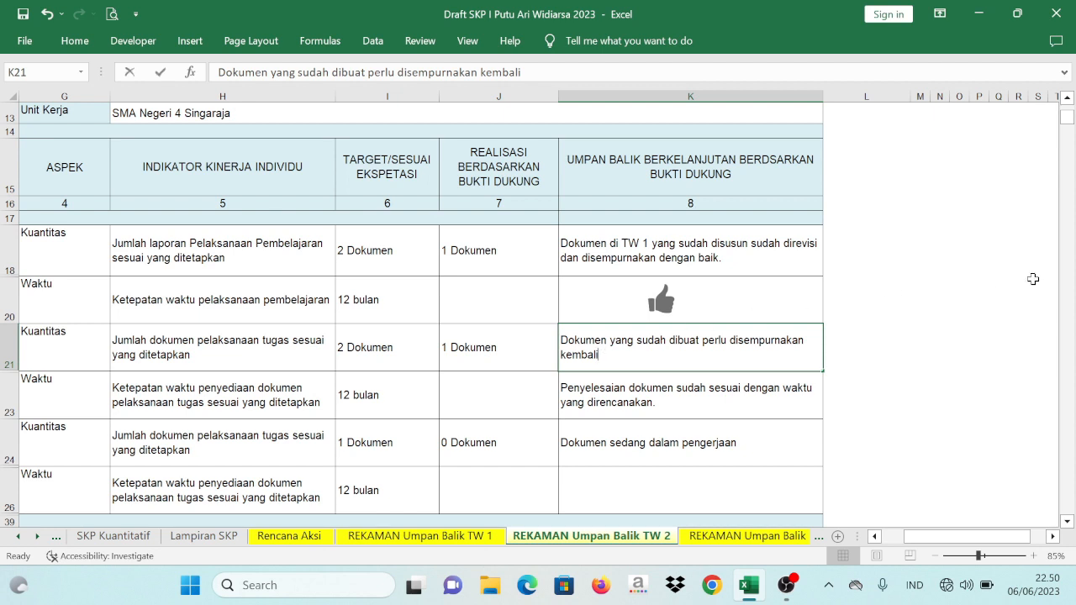
text(Dokumen T)
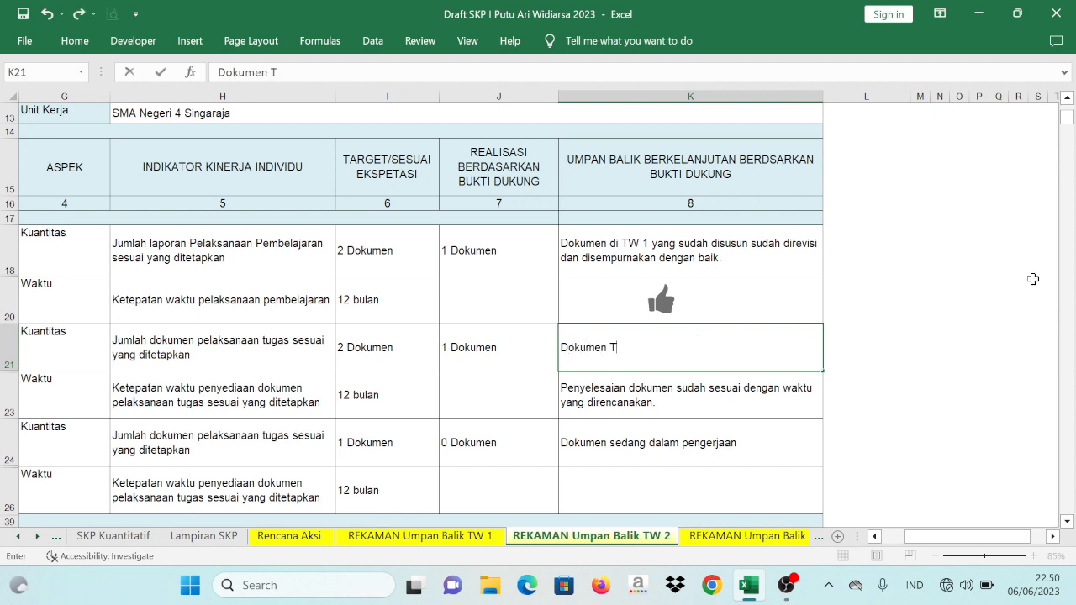
text(W 1 sudah diel)
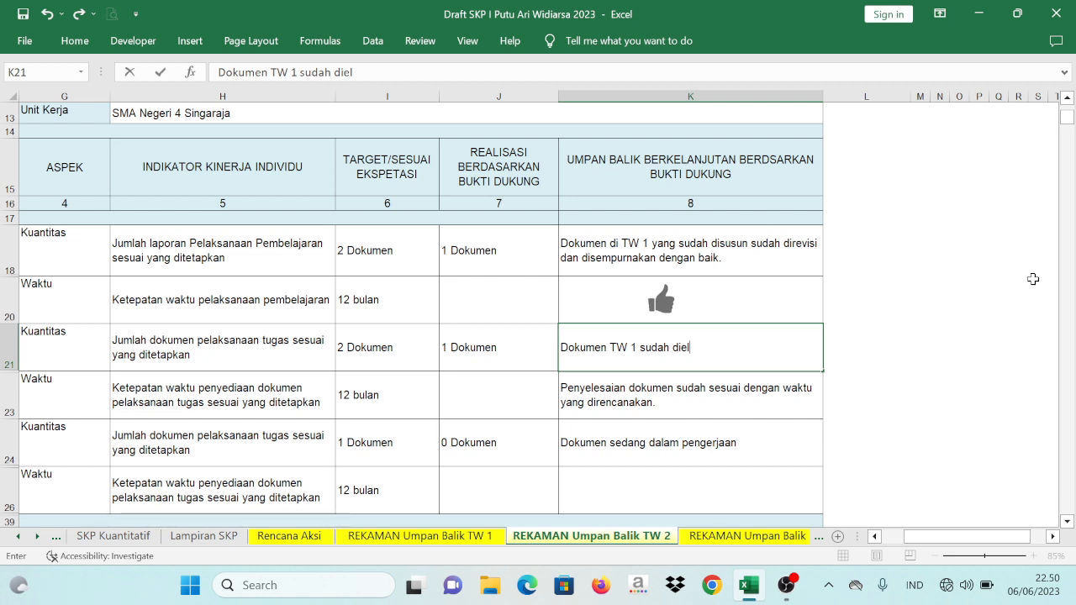
key(BackSpace)
key(BackSpace)
text(lengkapi)
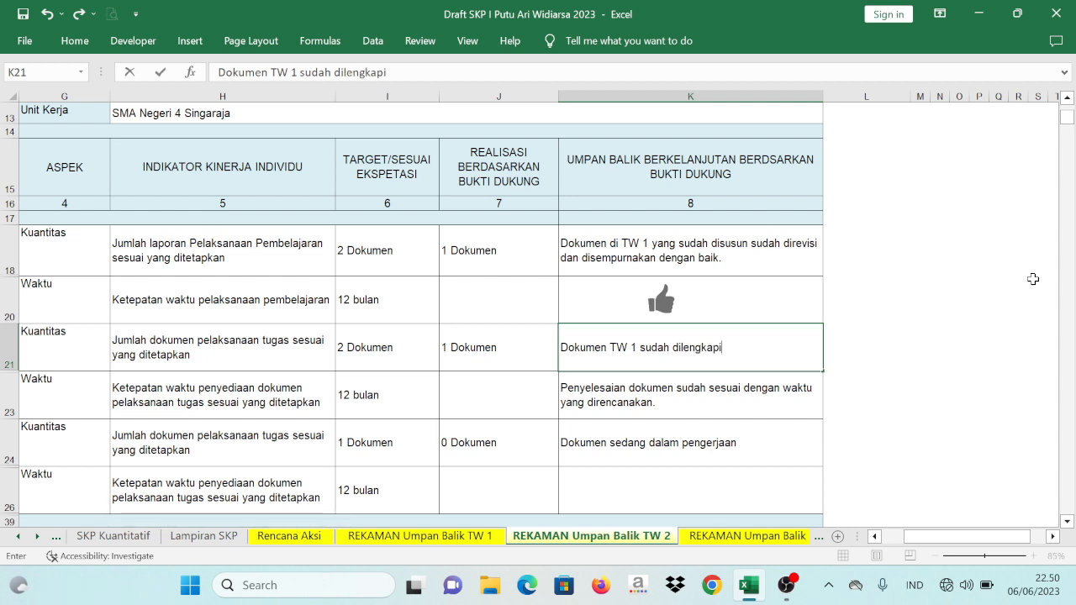
text( pada TW 2 den)
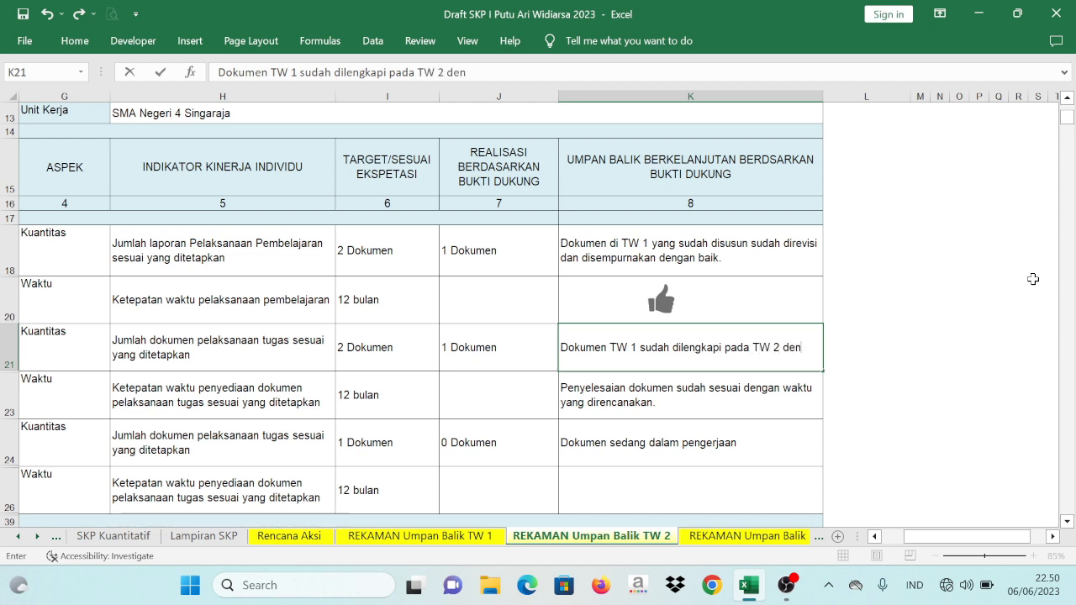
text(ngan baik.)
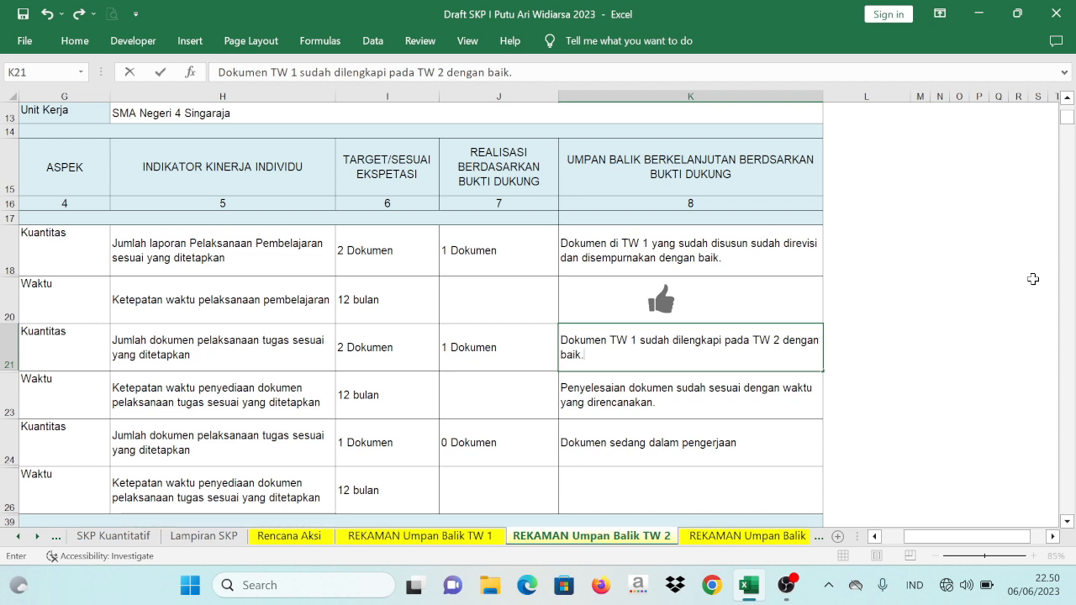
key(Return)
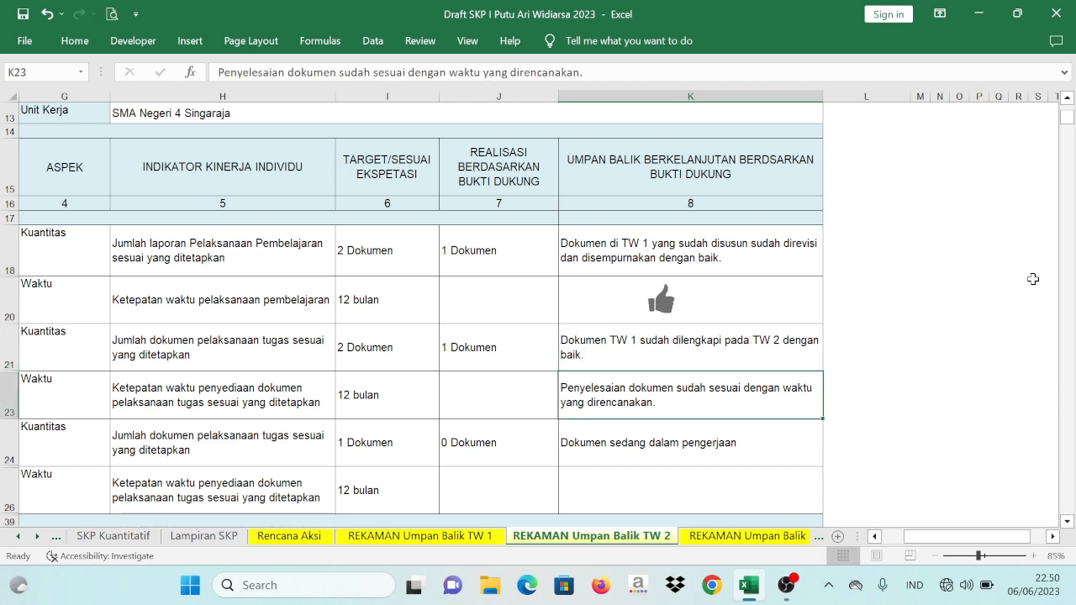
- Replace the feedback text in K23 with the copied thumbs-up picture, positioned near the middle of the cell
click(677, 448)
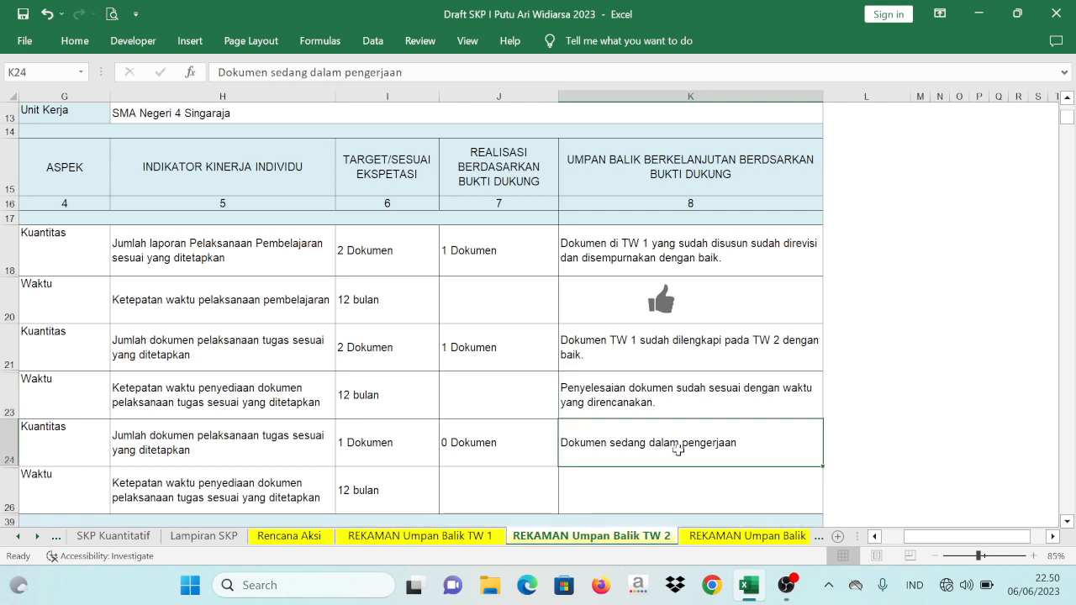
click(677, 385)
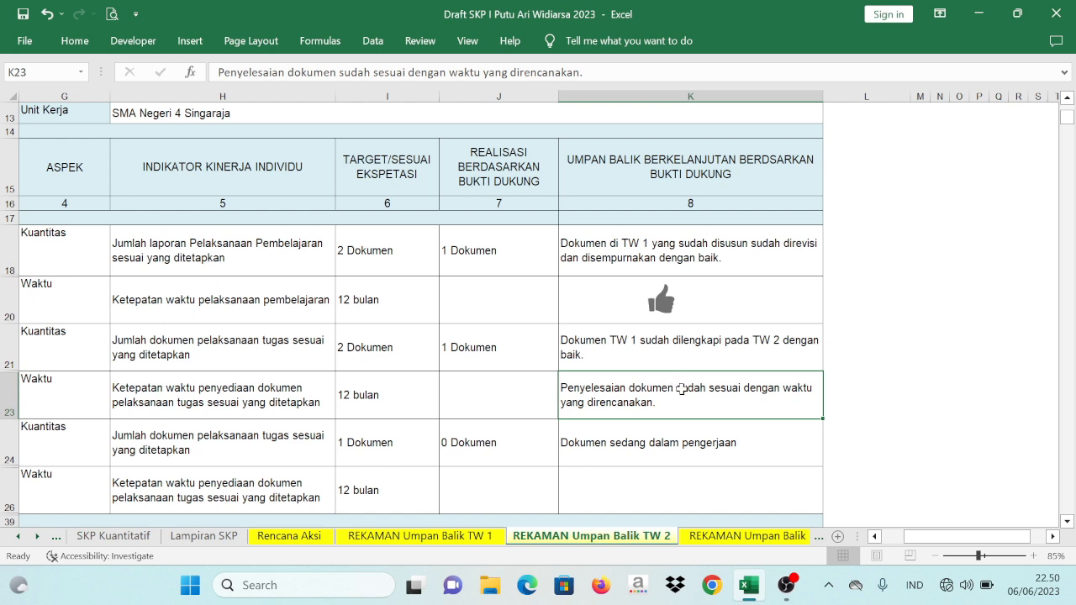
key(Delete)
key(ctrl+v)
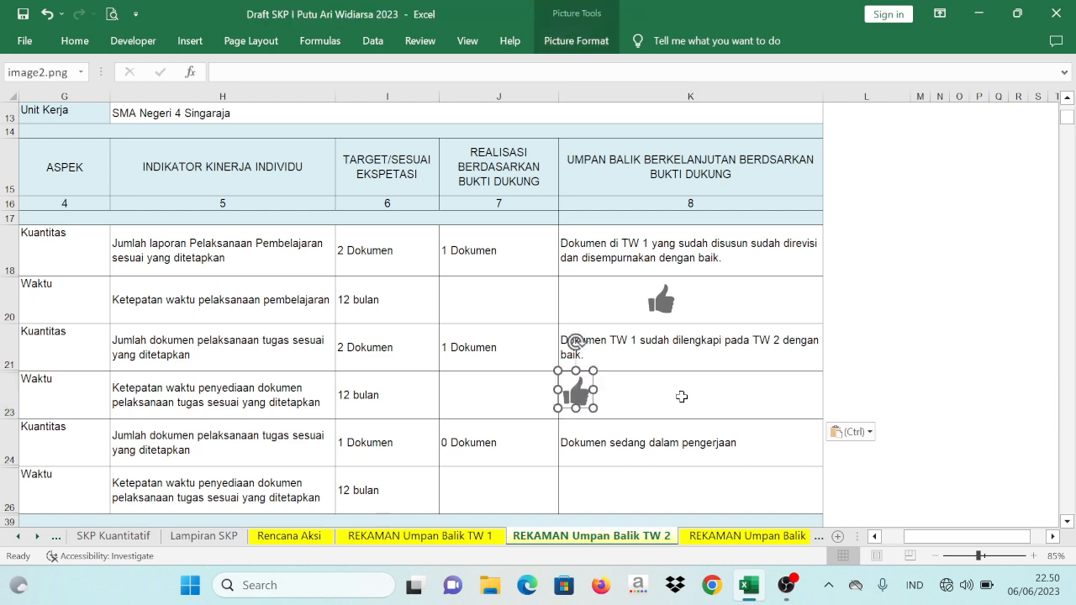
drag(582, 394, 665, 390)
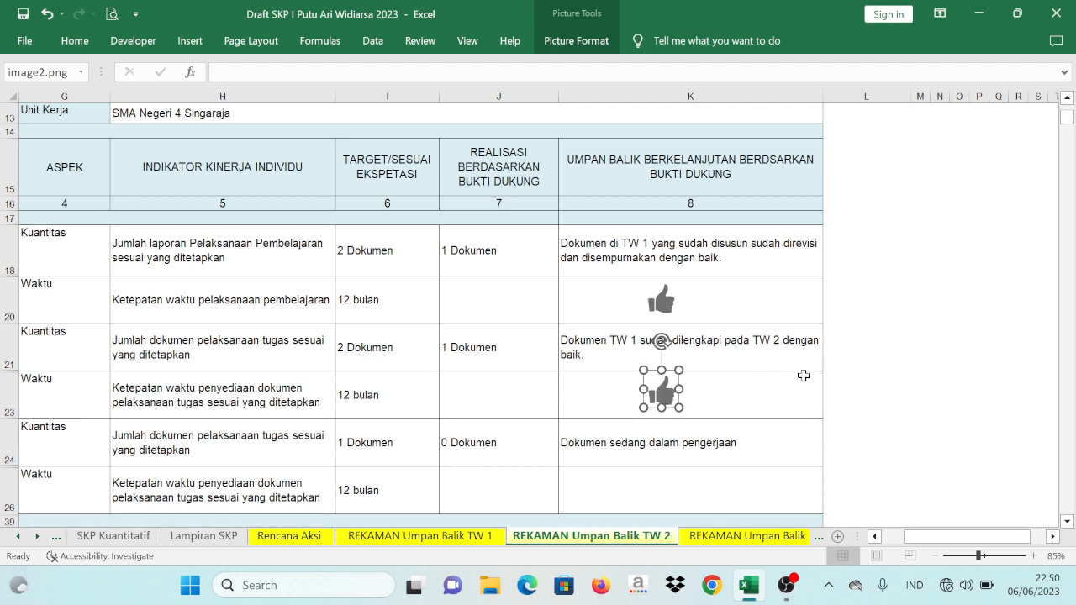
- Check the monthly targets of the action plans in the Rencana Aksi sheet, returning to the TW 2 feedback column
drag(920, 536, 896, 537)
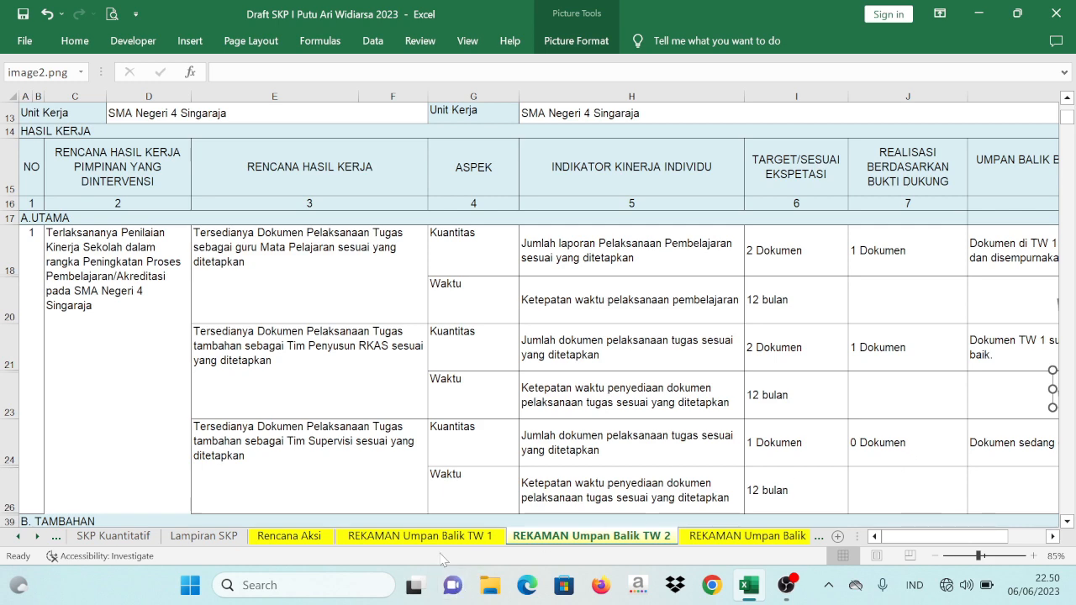
click(289, 536)
scroll(928, 355, down, 5)
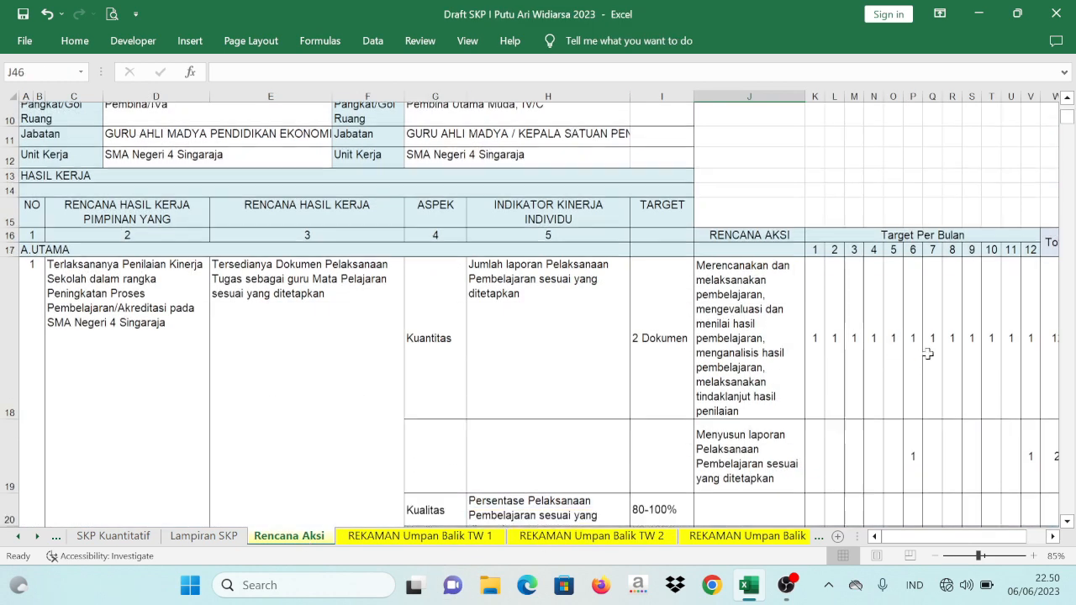
scroll(928, 354, up, 2)
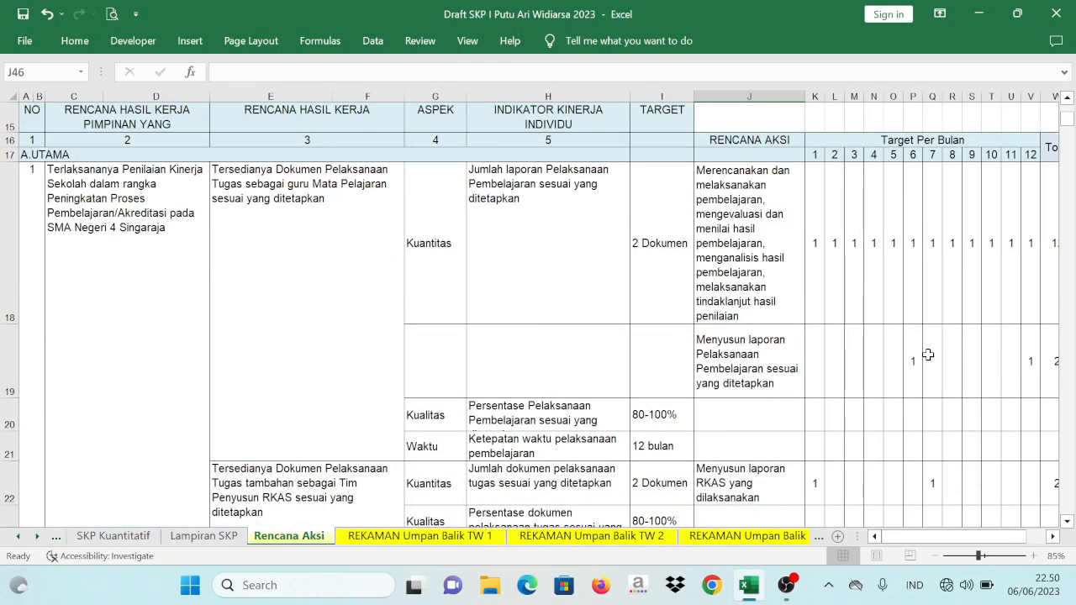
click(979, 13)
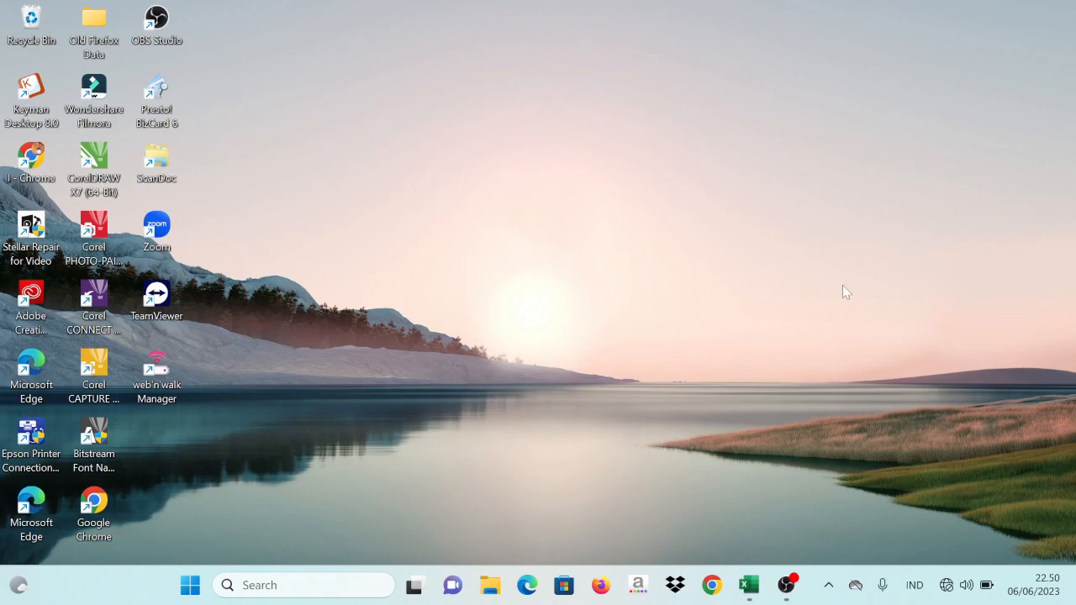
click(749, 585)
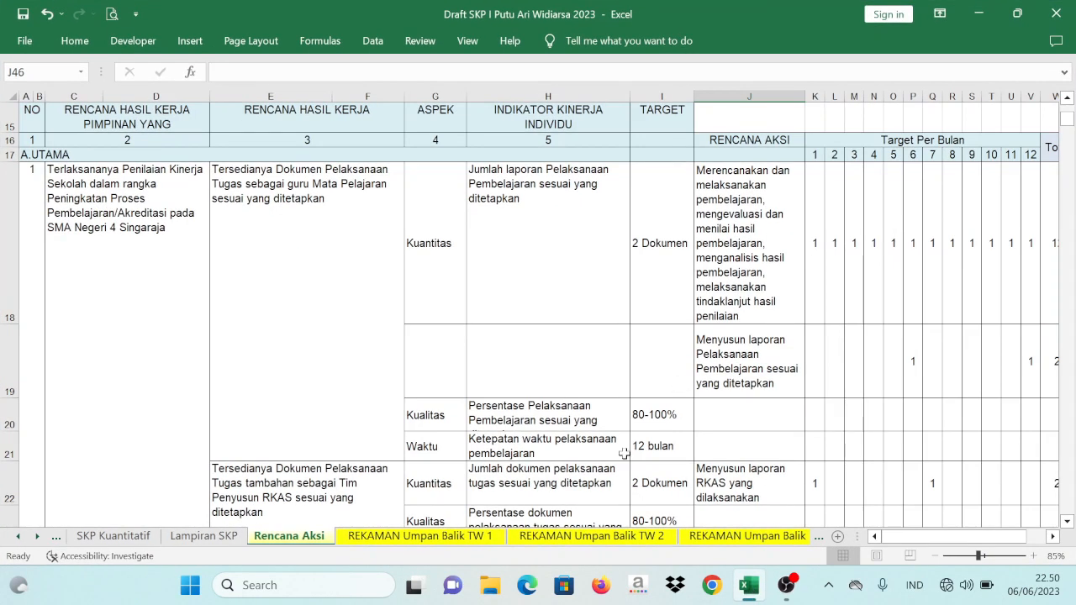
click(543, 538)
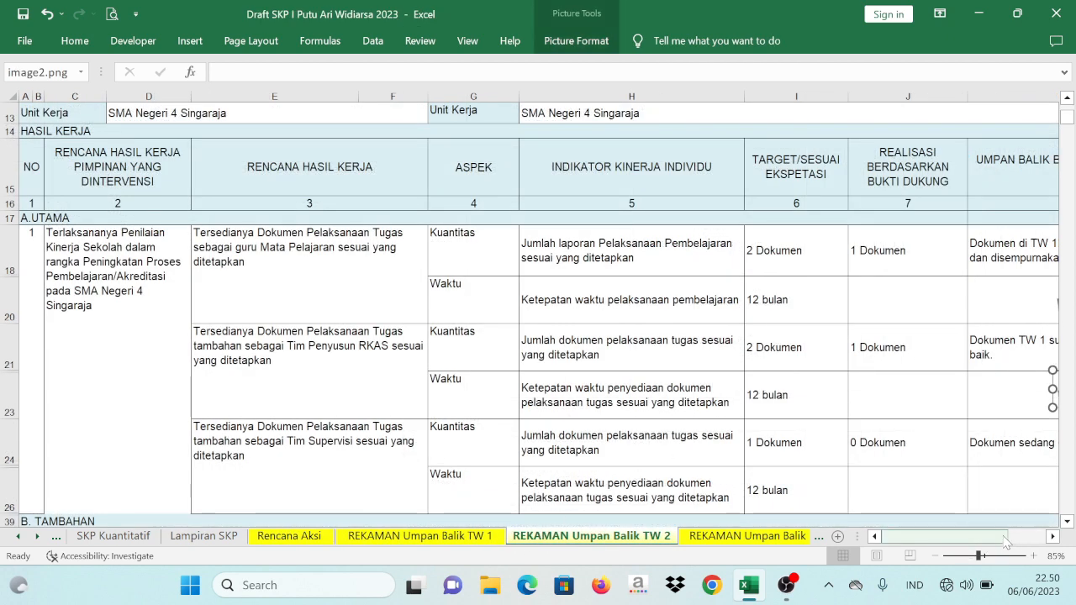
drag(1005, 542, 1025, 542)
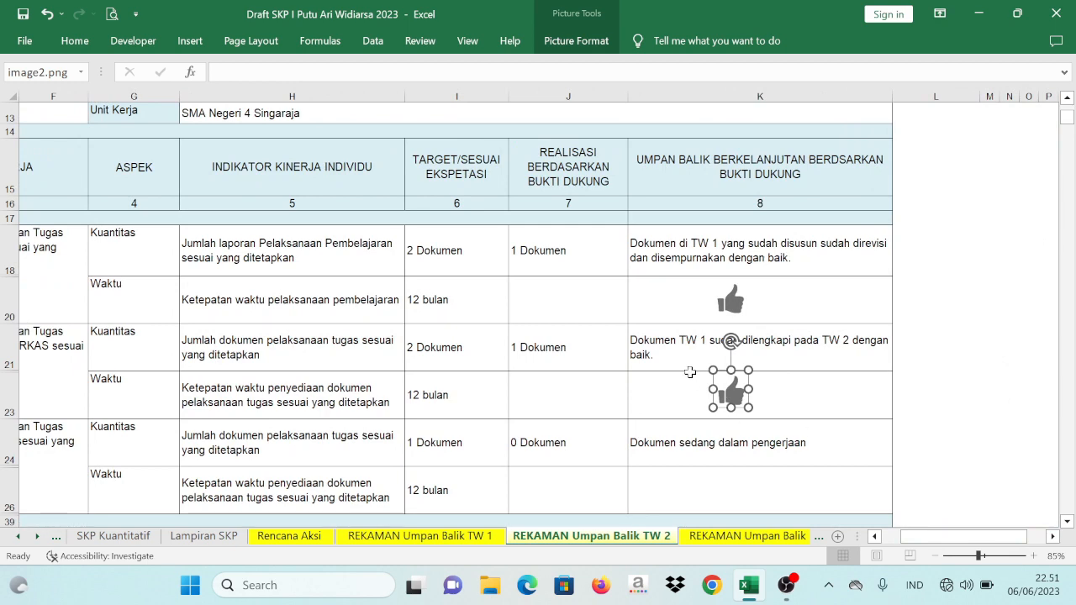
- Review the feedback entries for the leader's special expectations in the PERILAKU KERJA section of the TW 2 sheet
scroll(689, 372, down, 3)
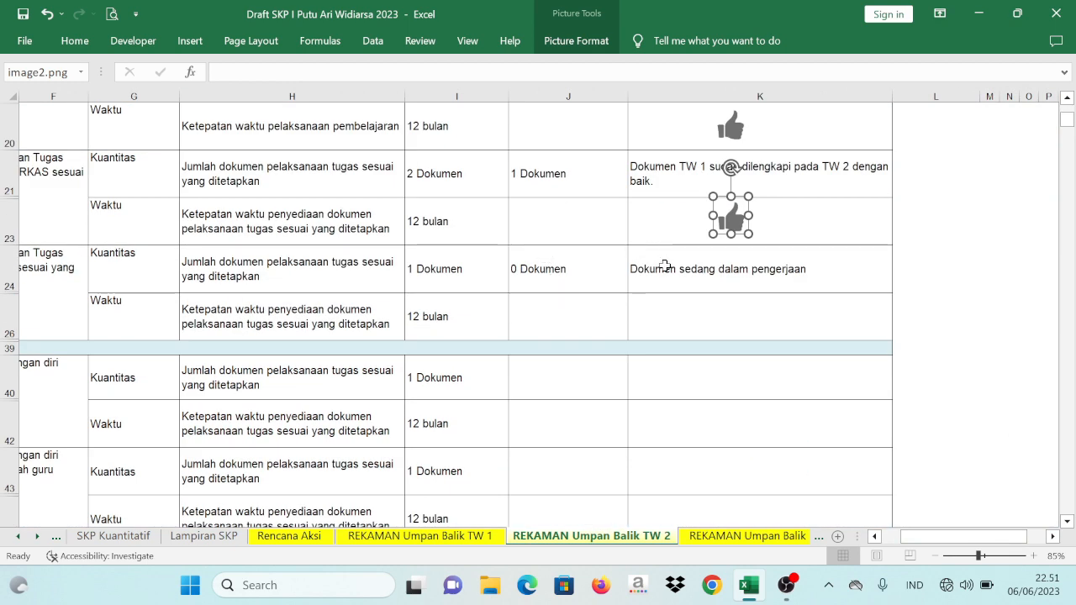
scroll(415, 267, down, 10)
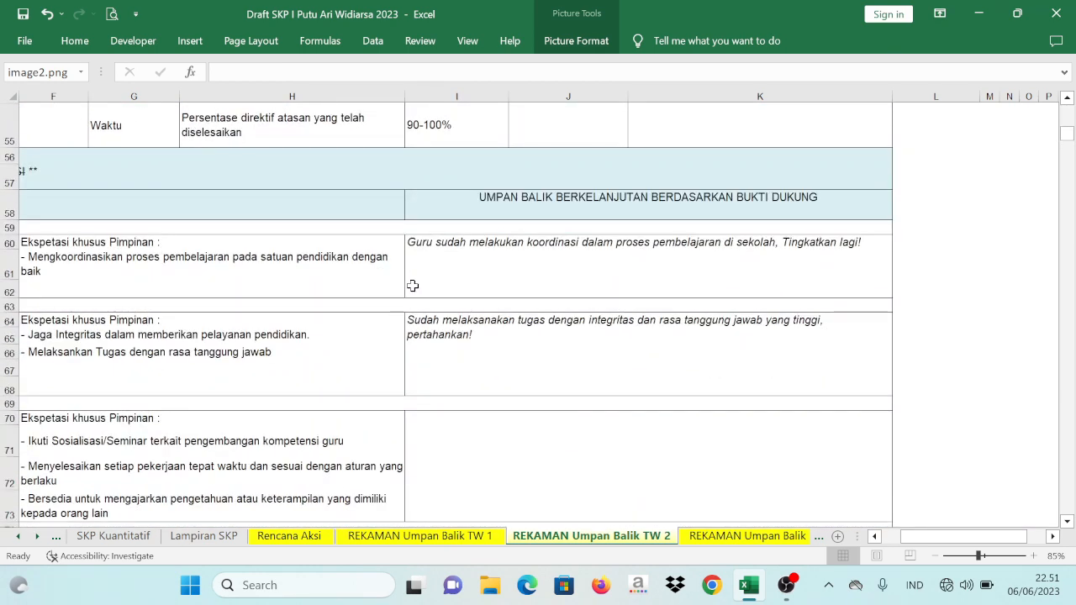
click(593, 271)
click(581, 346)
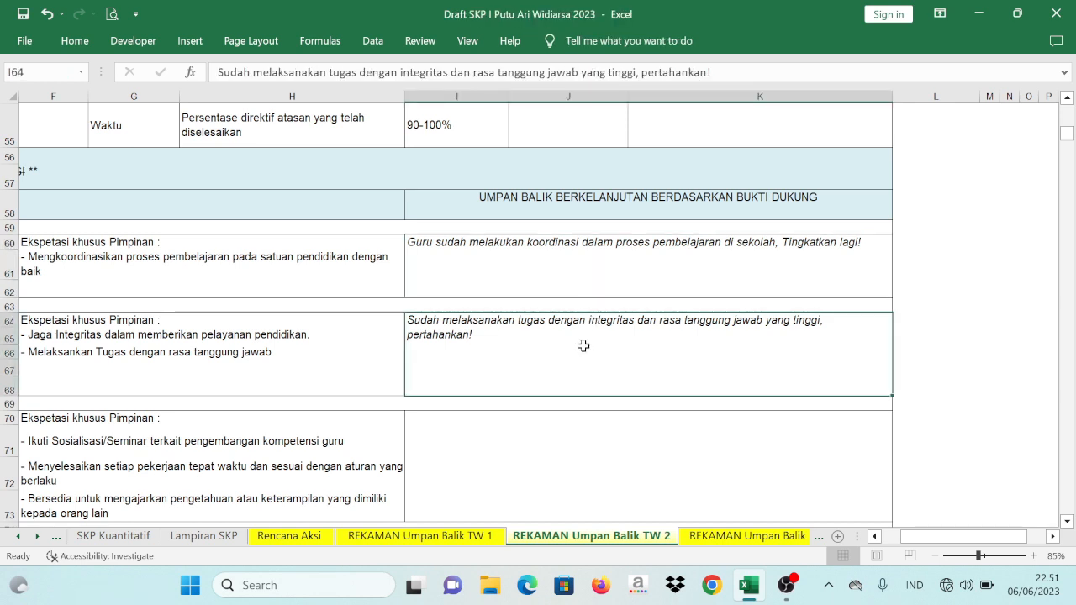
click(560, 232)
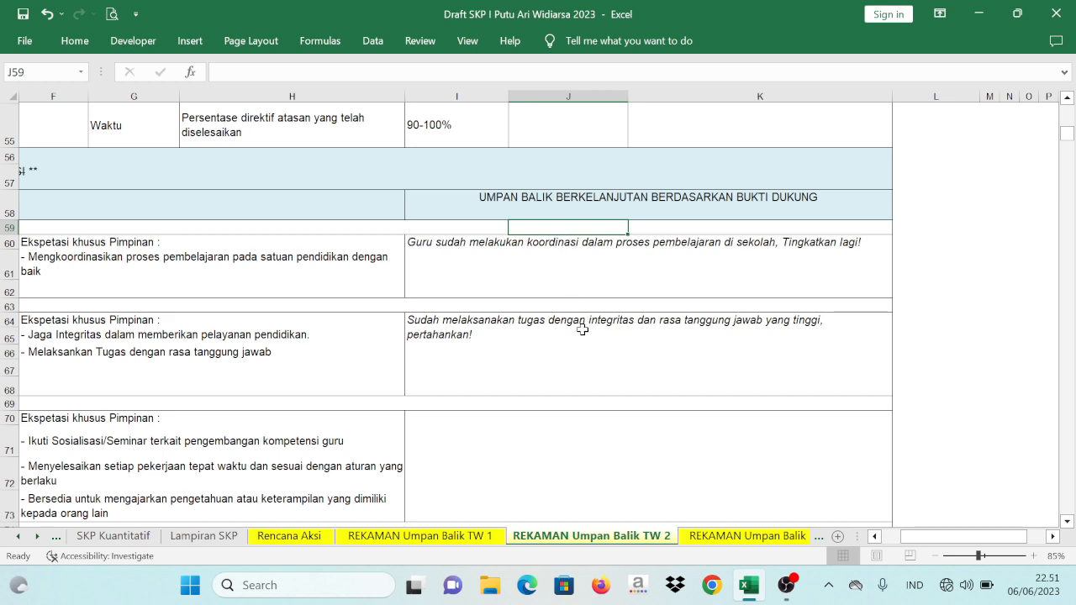
click(605, 274)
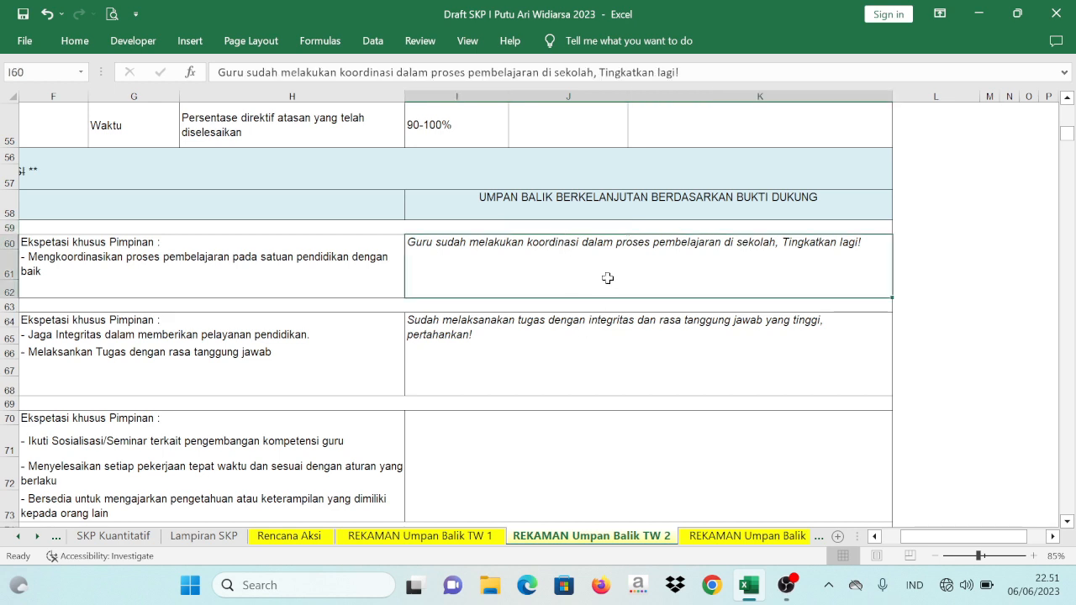
click(605, 329)
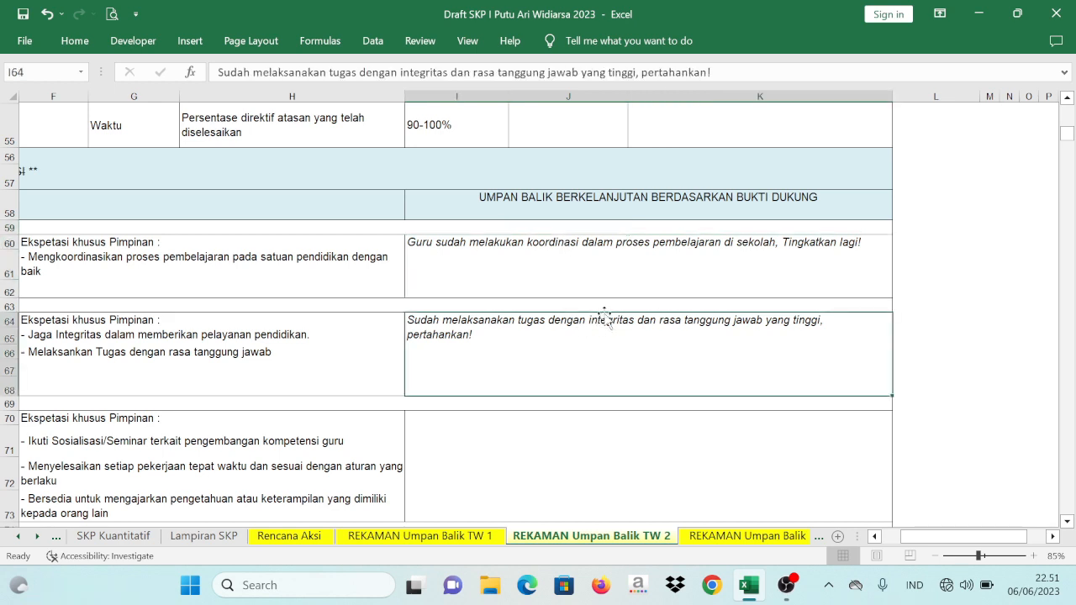
click(615, 226)
scroll(623, 365, down, 8)
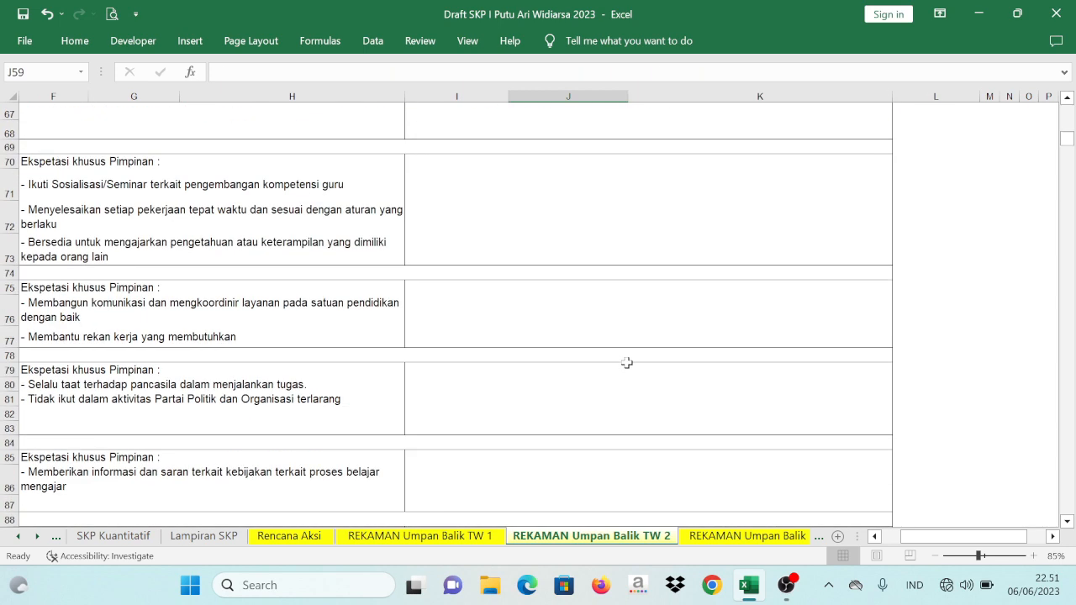
scroll(624, 352, up, 6)
scroll(625, 351, up, 6)
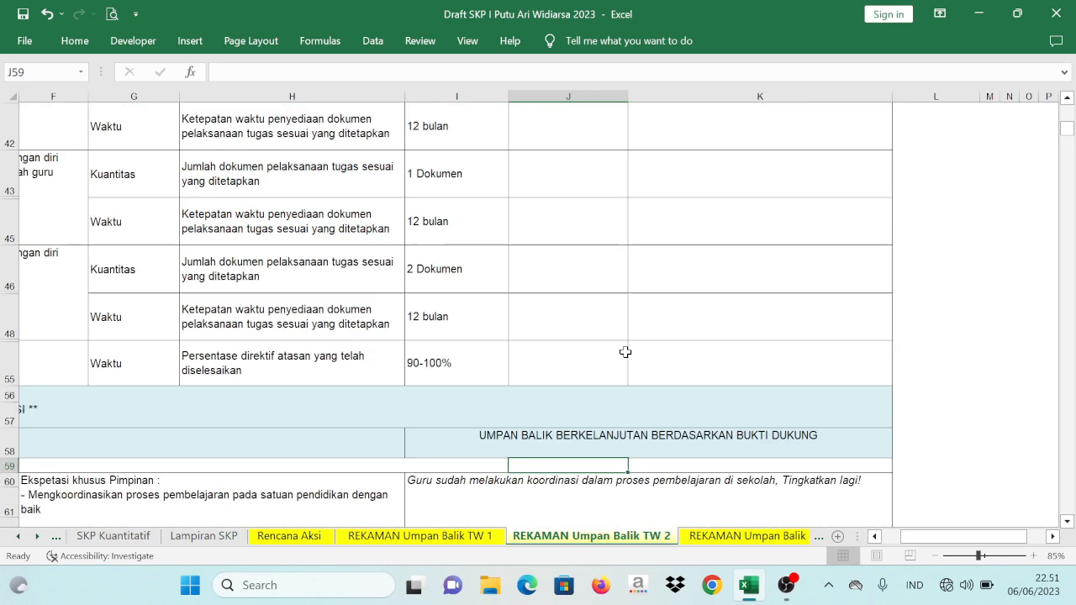
- Examine the work result rating, work behaviour rating and PREDIKAT KINERJA rows against the feedback in the TW 2 sheet
drag(925, 538, 906, 538)
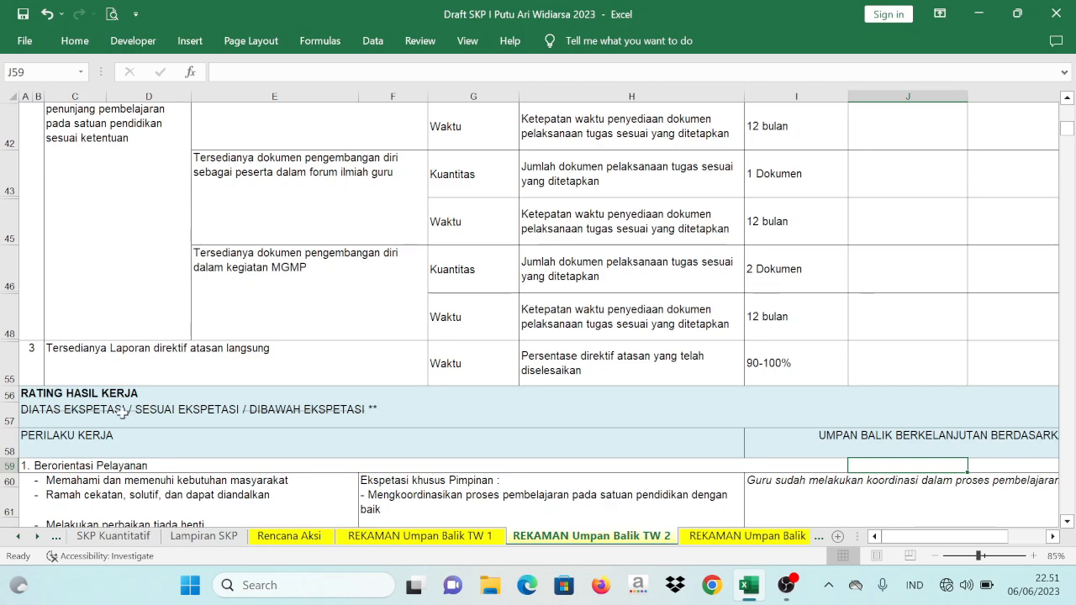
scroll(212, 389, down, 12)
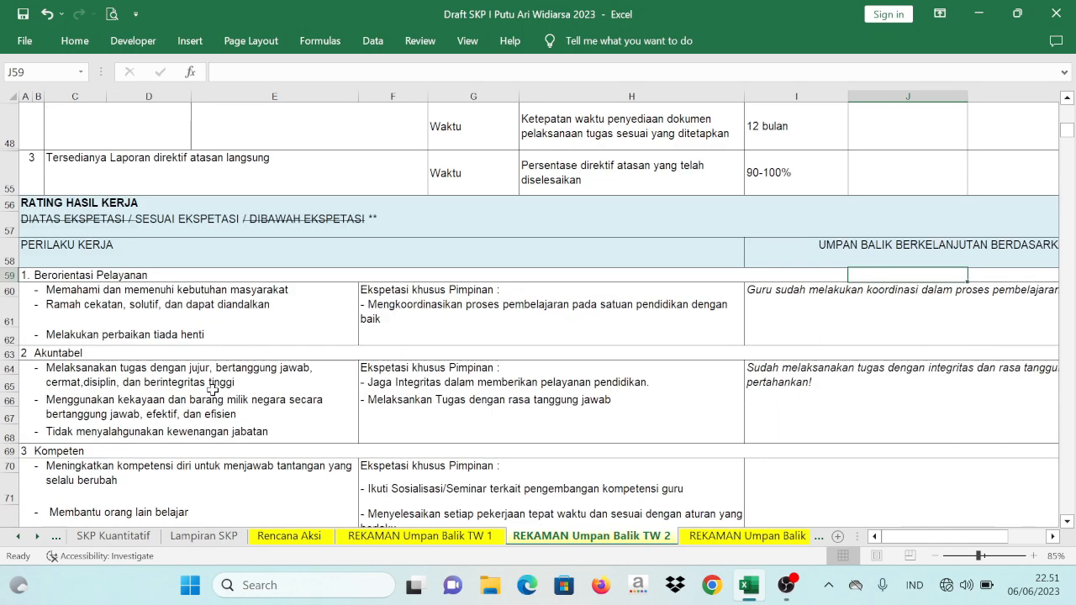
scroll(212, 389, down, 1)
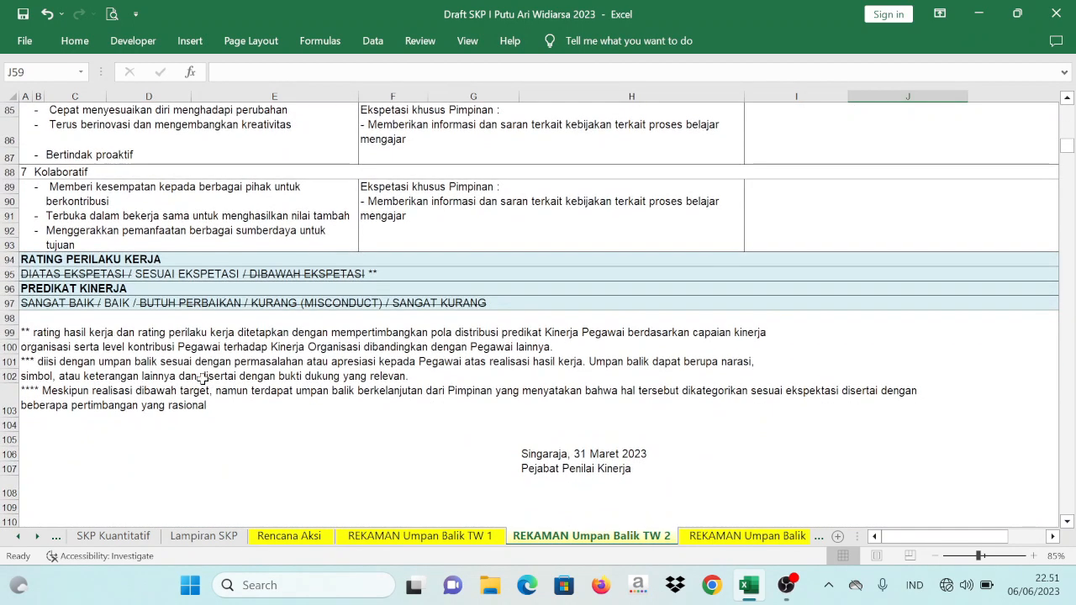
click(113, 258)
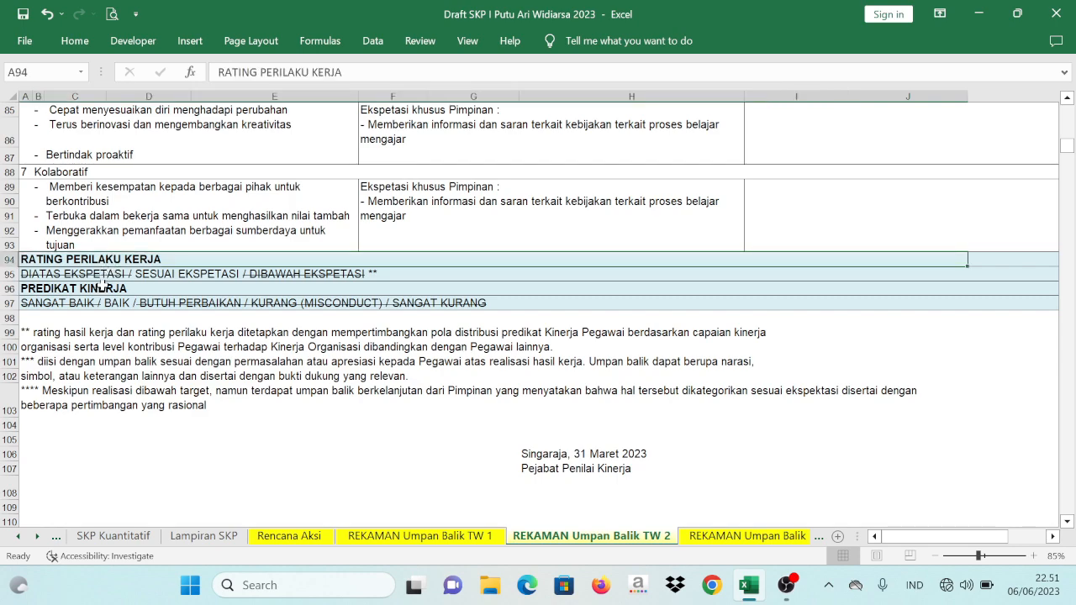
scroll(811, 271, up, 10)
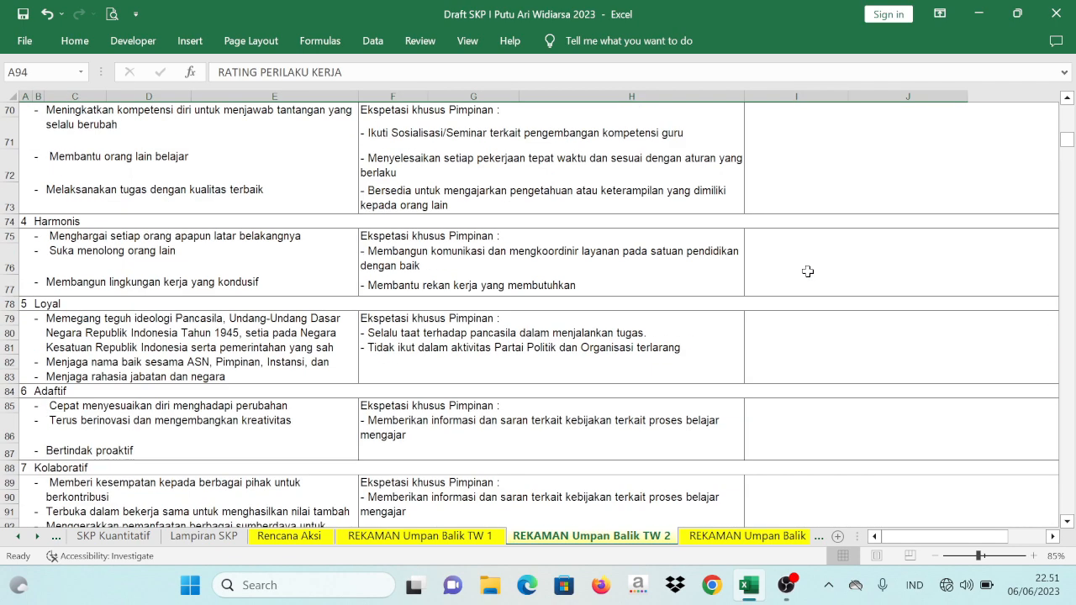
drag(816, 244, 851, 286)
scroll(697, 284, down, 10)
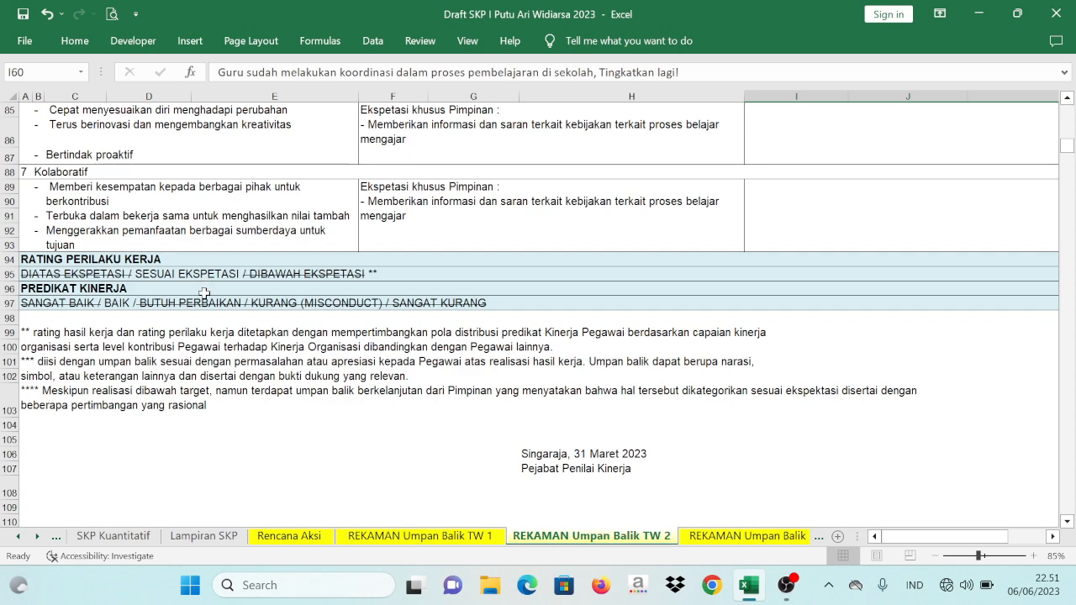
scroll(783, 291, up, 15)
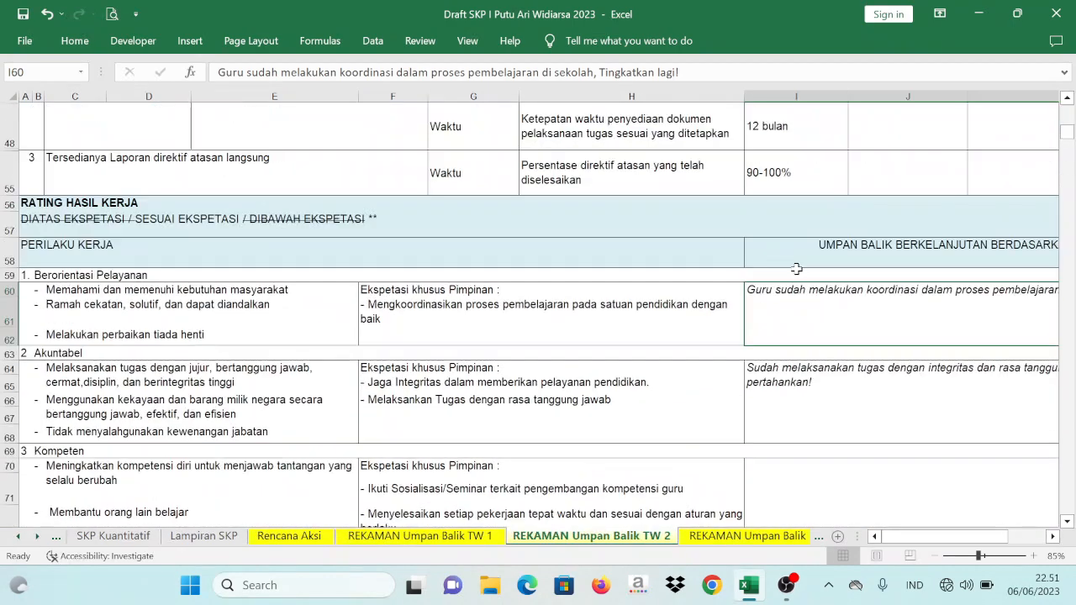
scroll(802, 244, down, 9)
scroll(342, 385, down, 7)
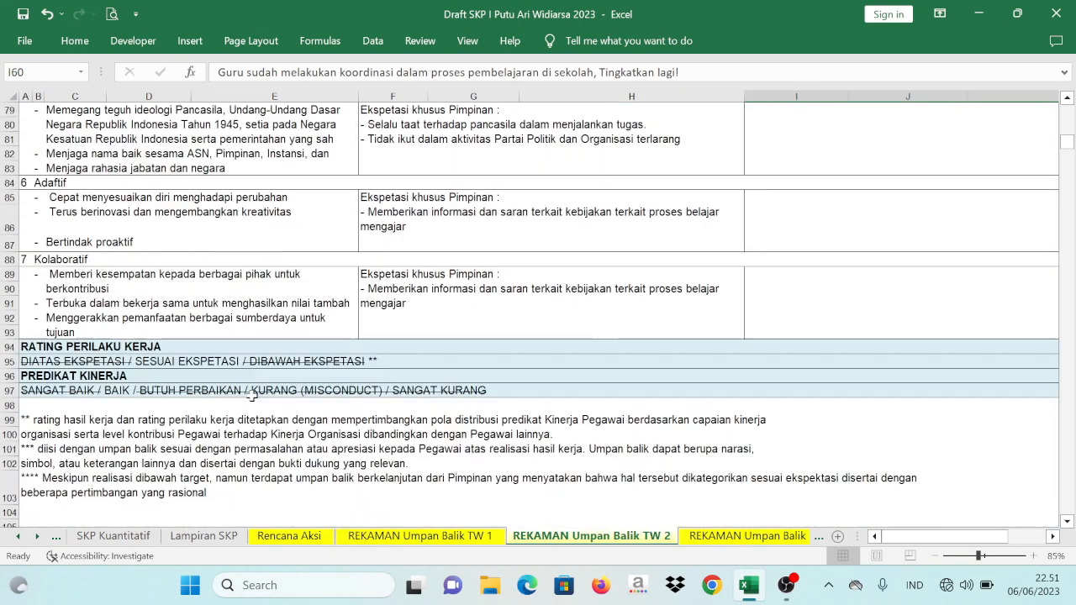
scroll(94, 417, down, 4)
scroll(98, 387, up, 3)
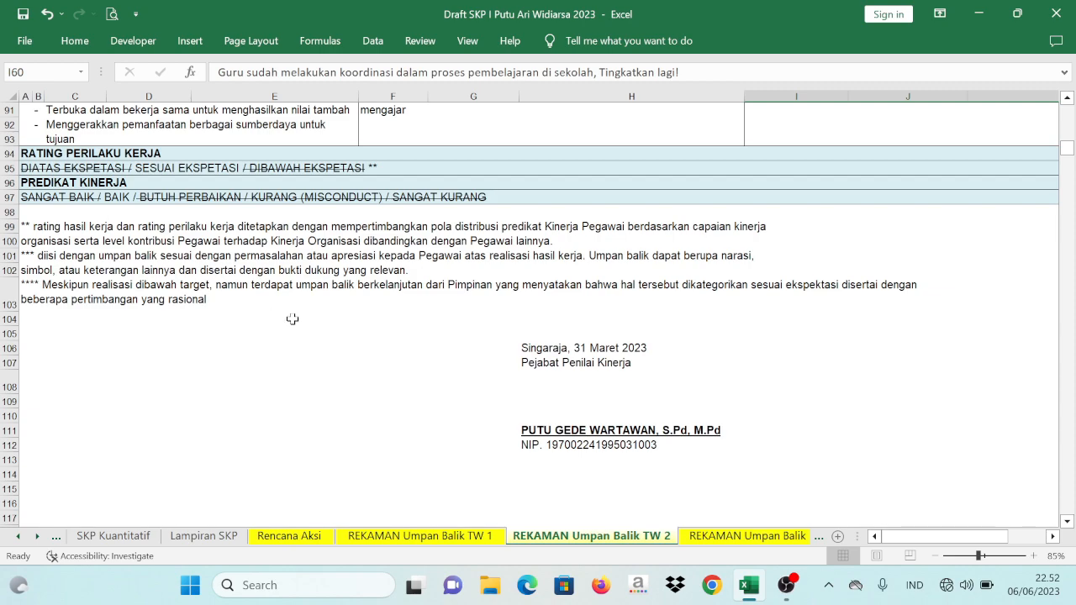
scroll(292, 311, up, 15)
scroll(294, 299, up, 9)
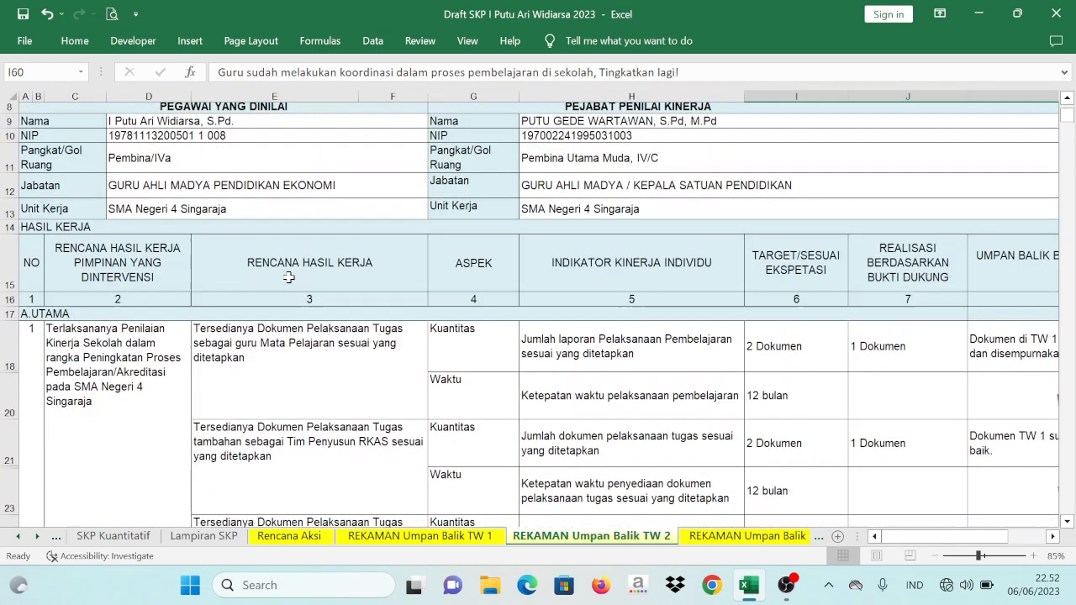
- Change the signing date in H106 above the assessing official's signature block to "Singaraja, 30 Juni 2023"
scroll(329, 229, down, 8)
scroll(329, 230, down, 12)
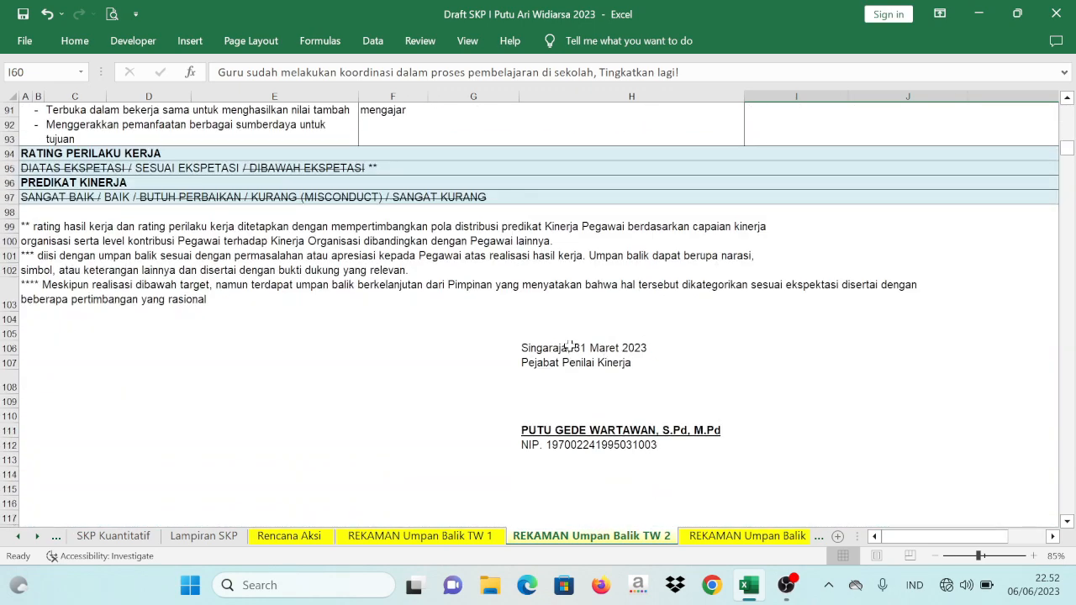
click(570, 346)
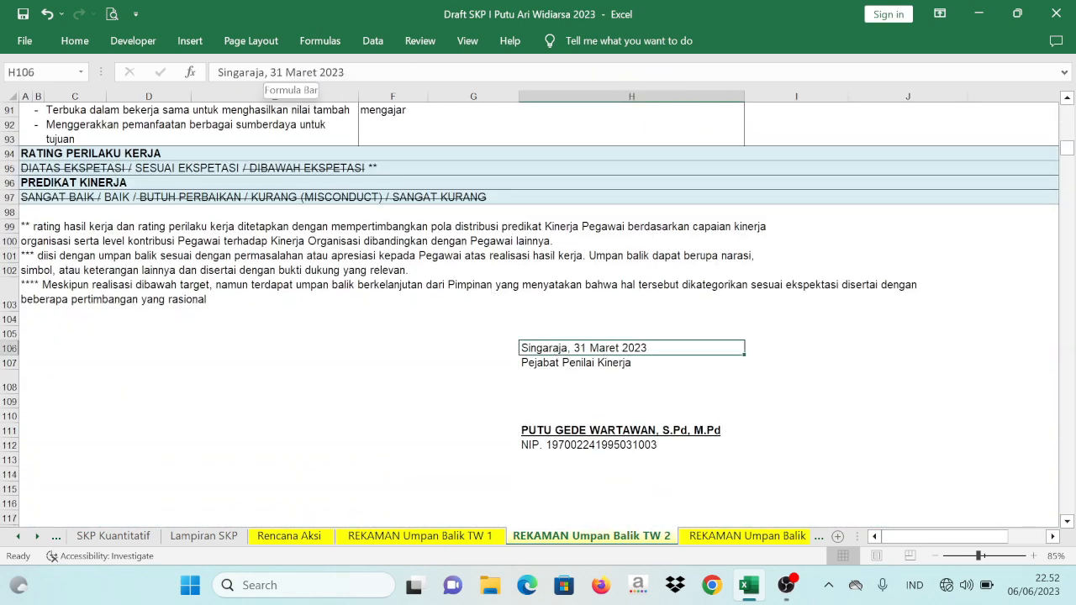
drag(276, 72, 317, 72)
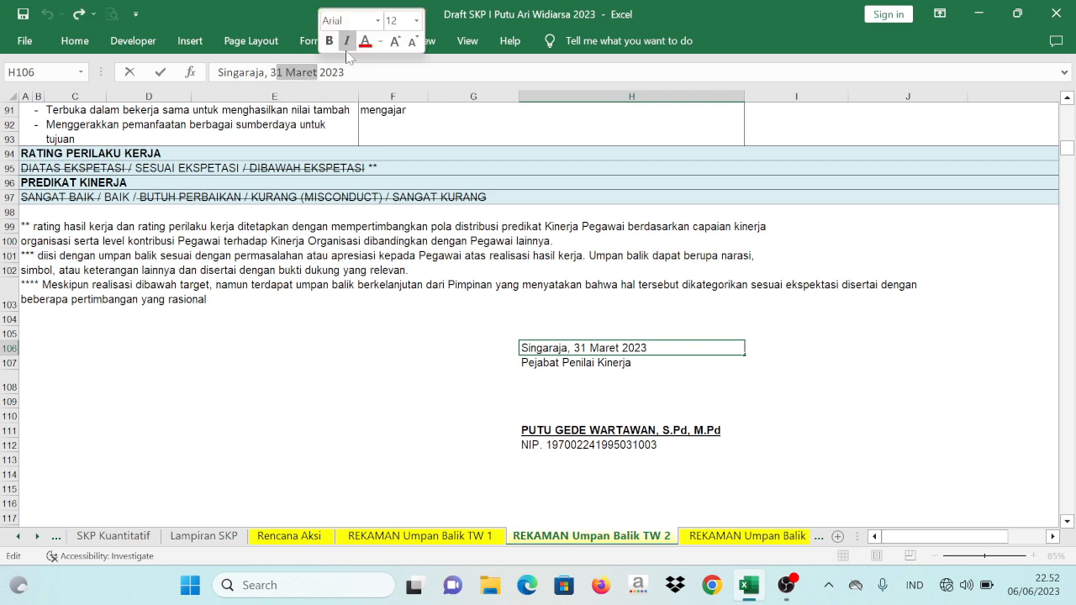
text(0 Juni)
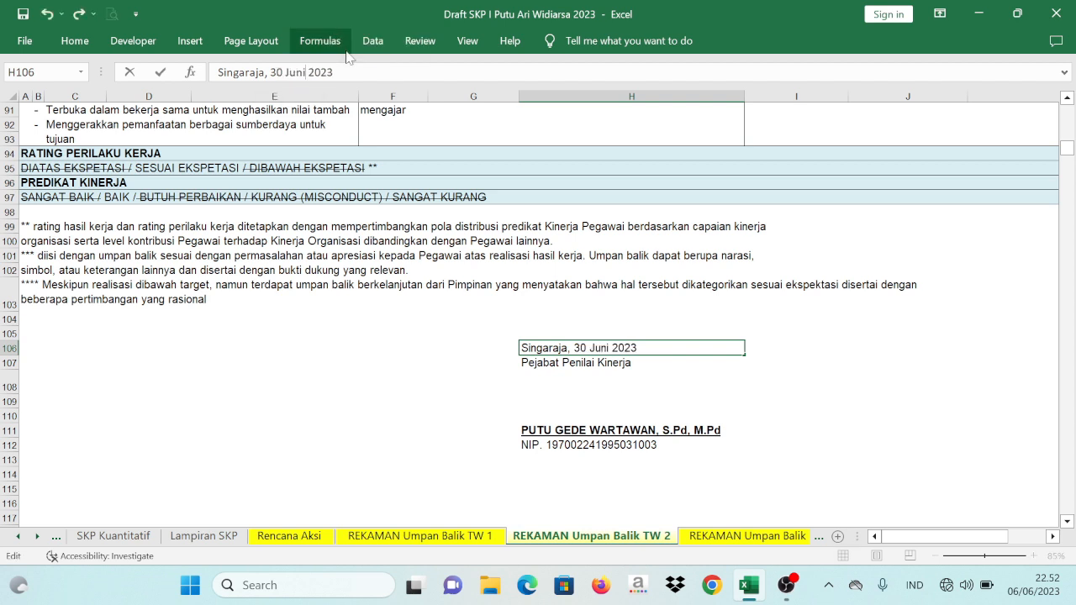
click(581, 269)
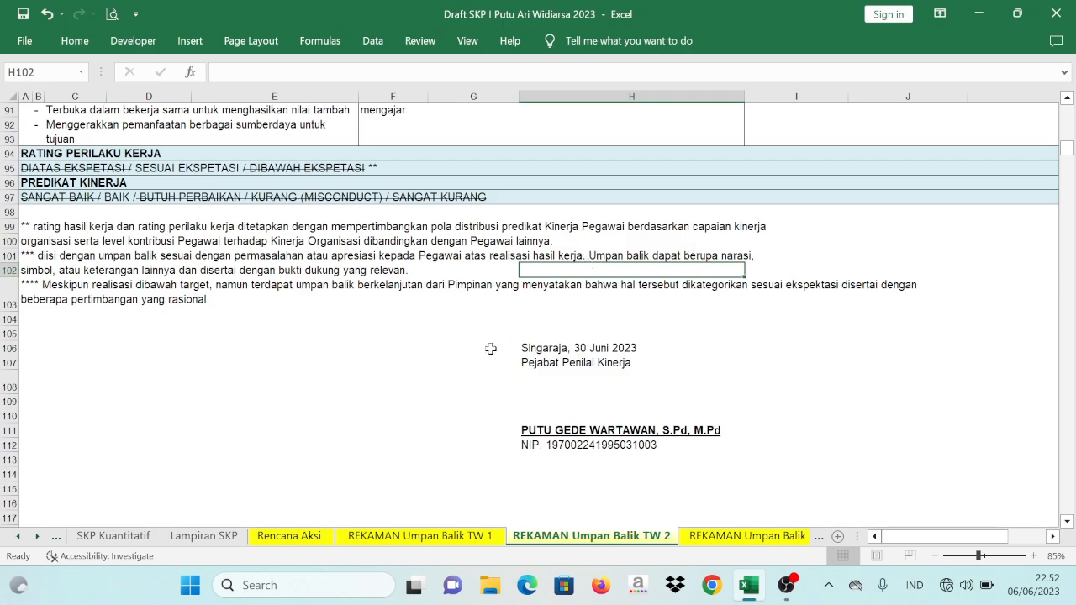
scroll(490, 348, up, 20)
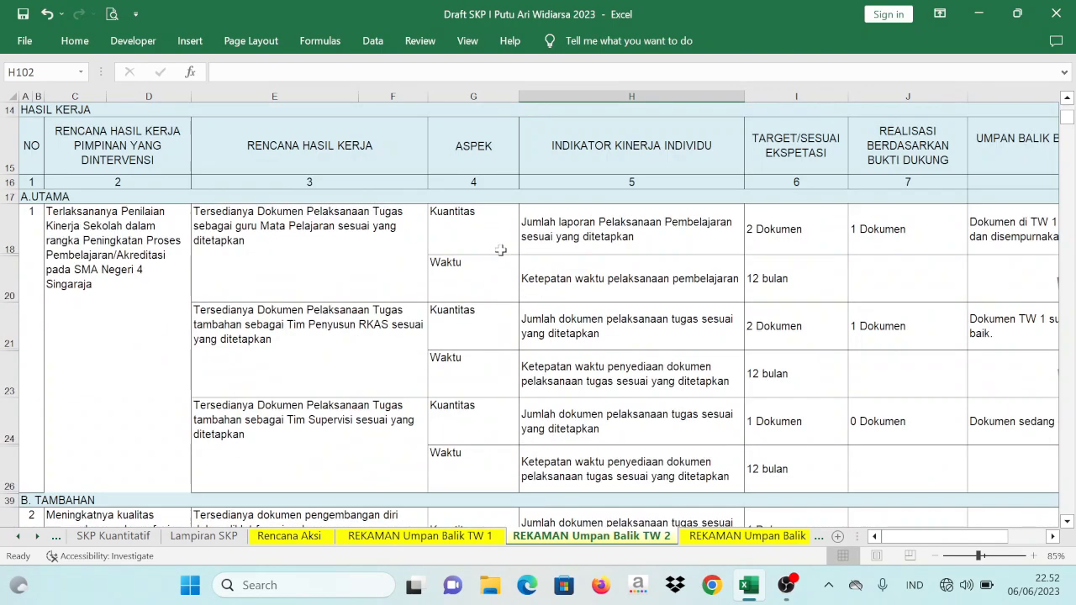
- Review the TW 2 feedback record from the HASIL KERJA section through the ratings to the footnotes and the assessing official's signature block
scroll(500, 250, up, 5)
scroll(504, 235, down, 12)
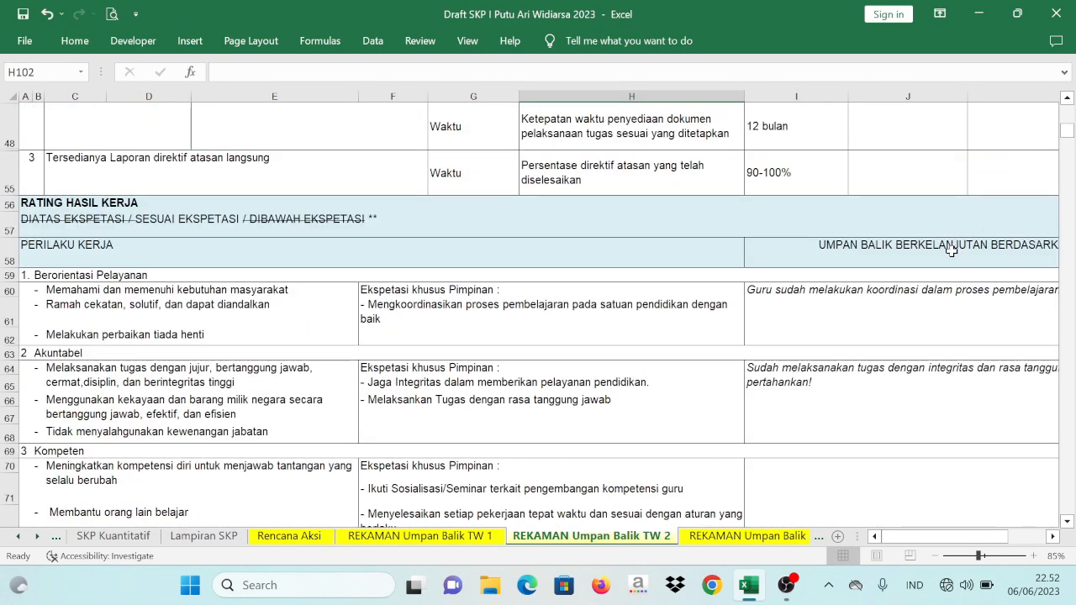
scroll(951, 250, down, 10)
scroll(774, 322, up, 1)
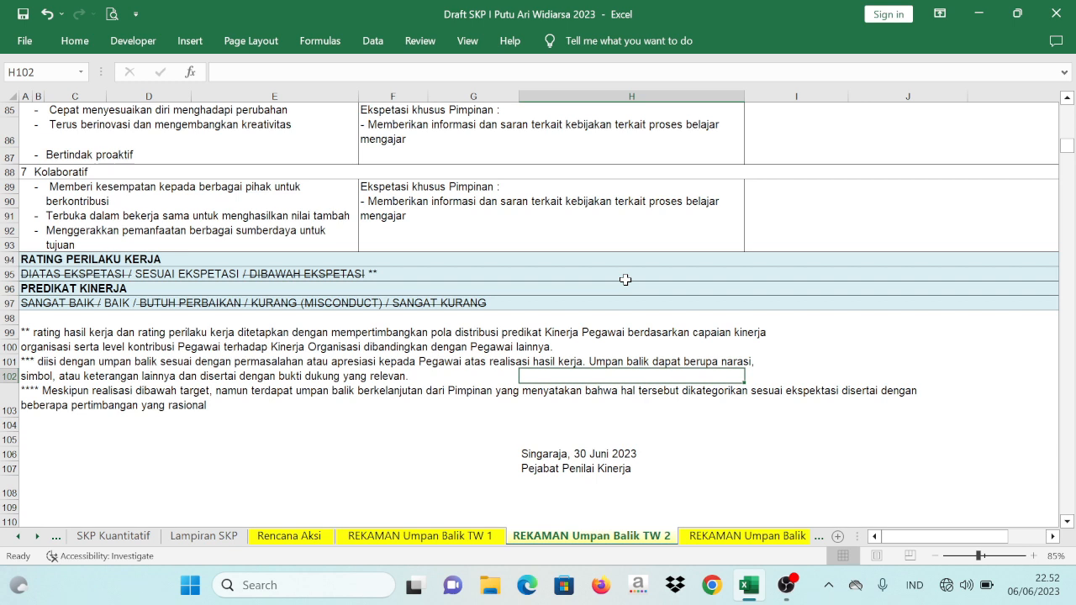
scroll(625, 280, down, 3)
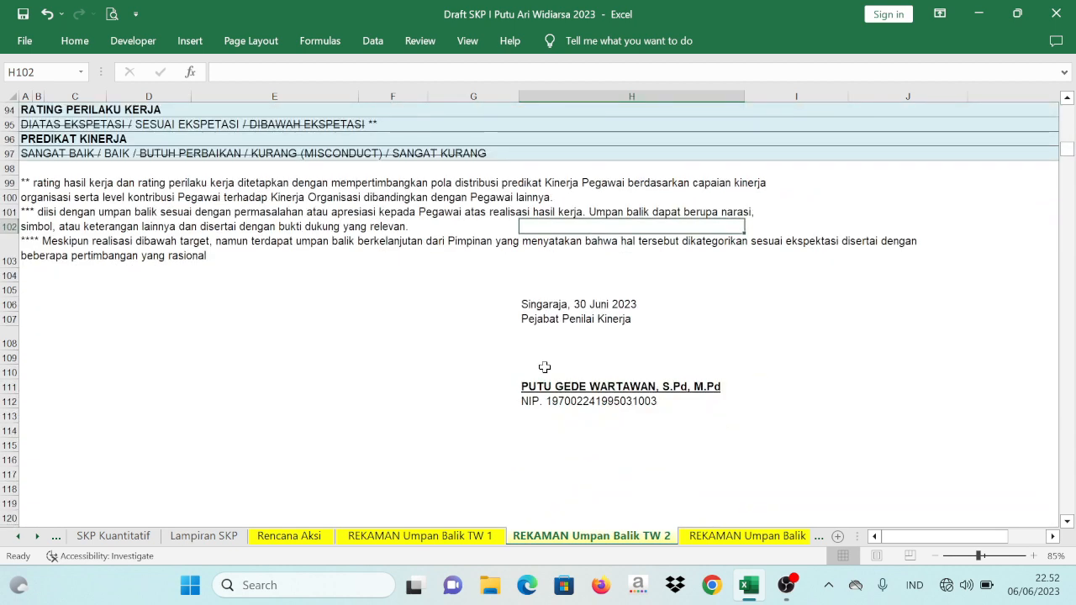
click(522, 320)
click(514, 356)
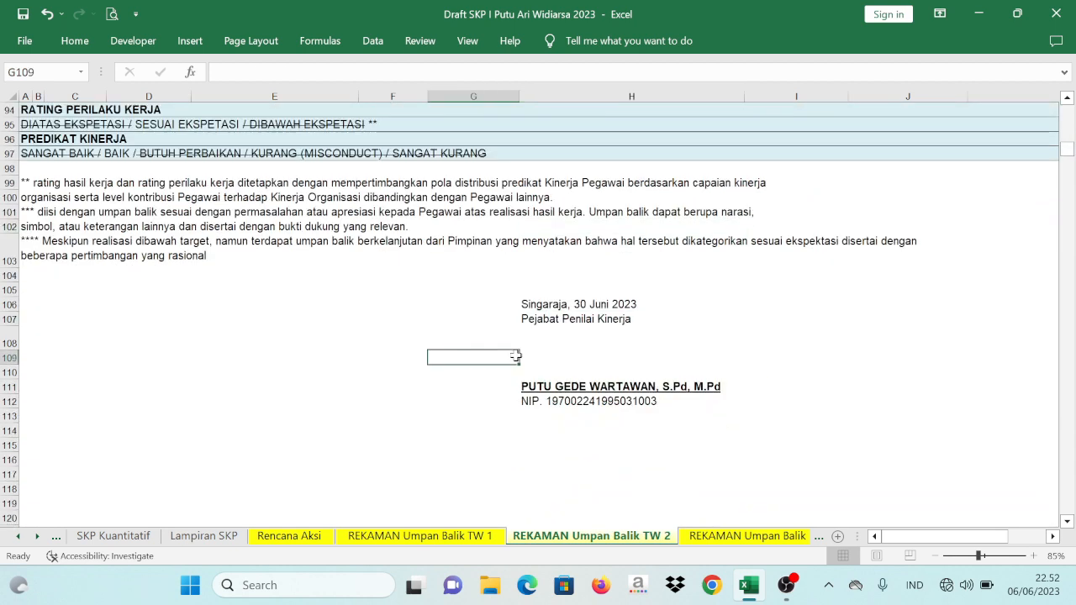
click(488, 255)
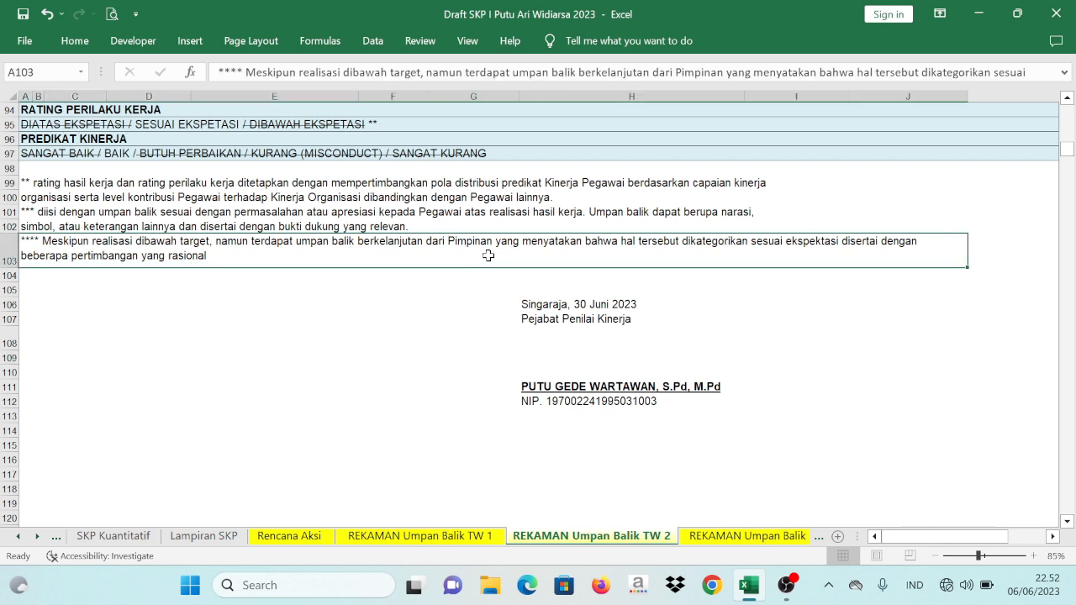
click(479, 270)
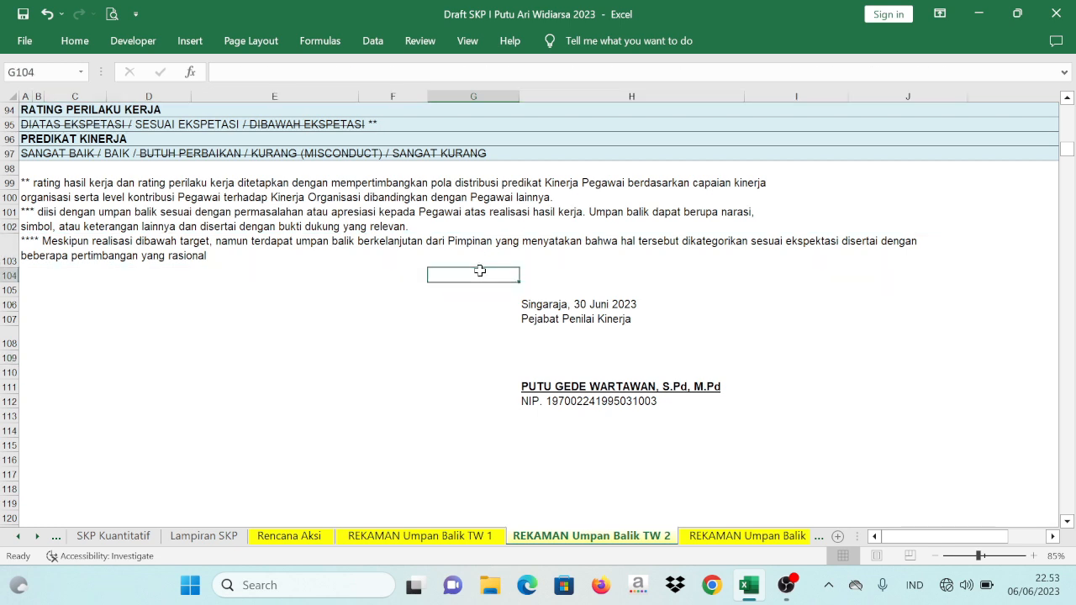
click(577, 264)
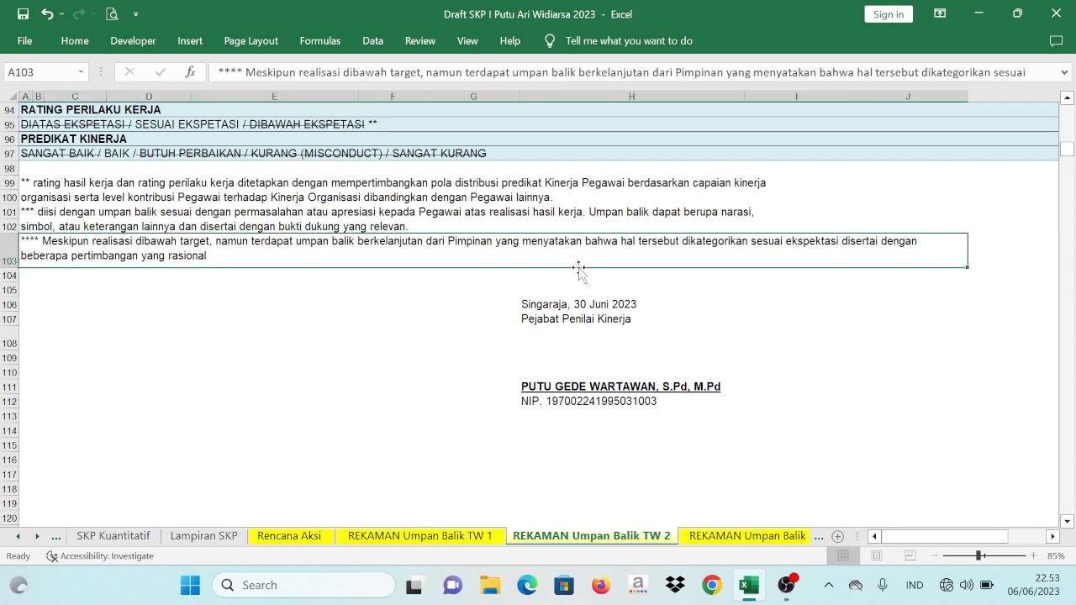